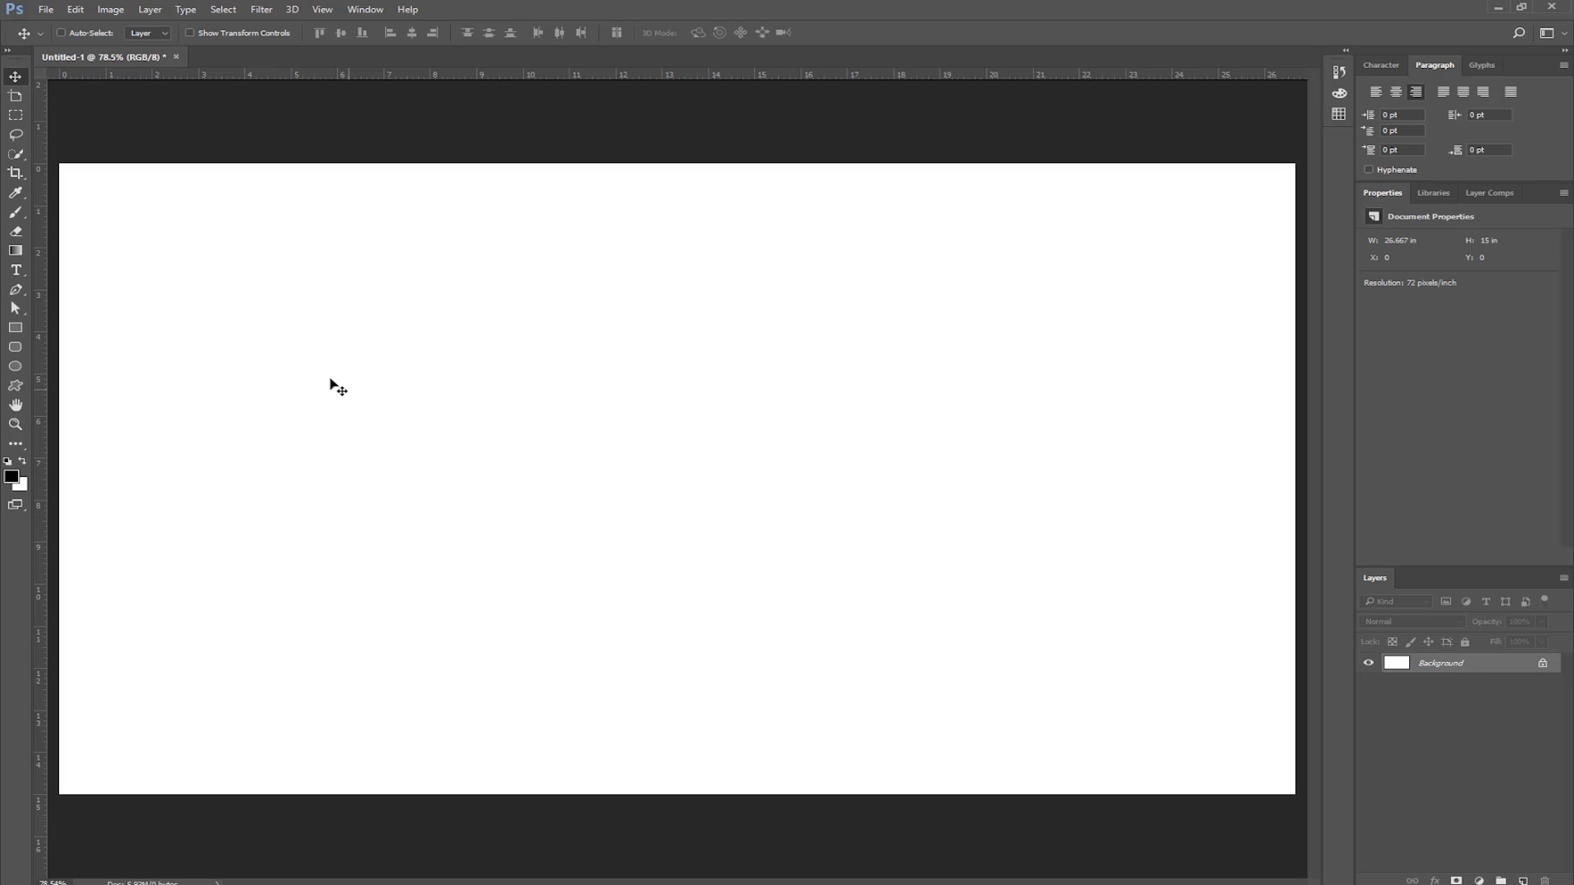
- With the Type tool active, show the Glyphs panel in the Graphic and Web workspace
{"action": "left_click", "coordinate": [17, 271]}
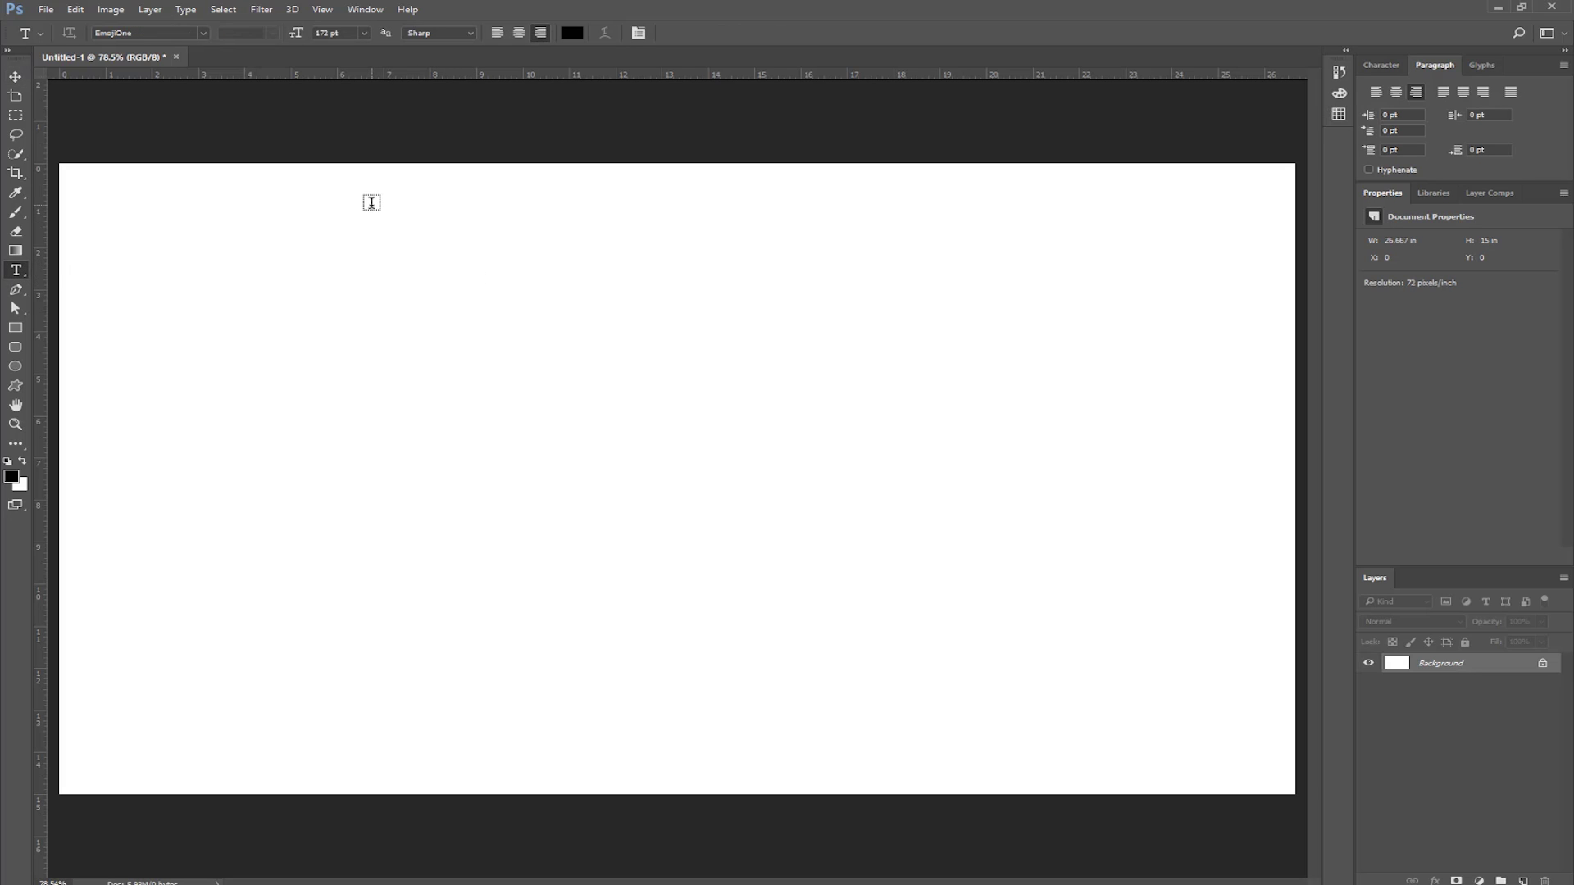
{"action": "left_click", "coordinate": [366, 10]}
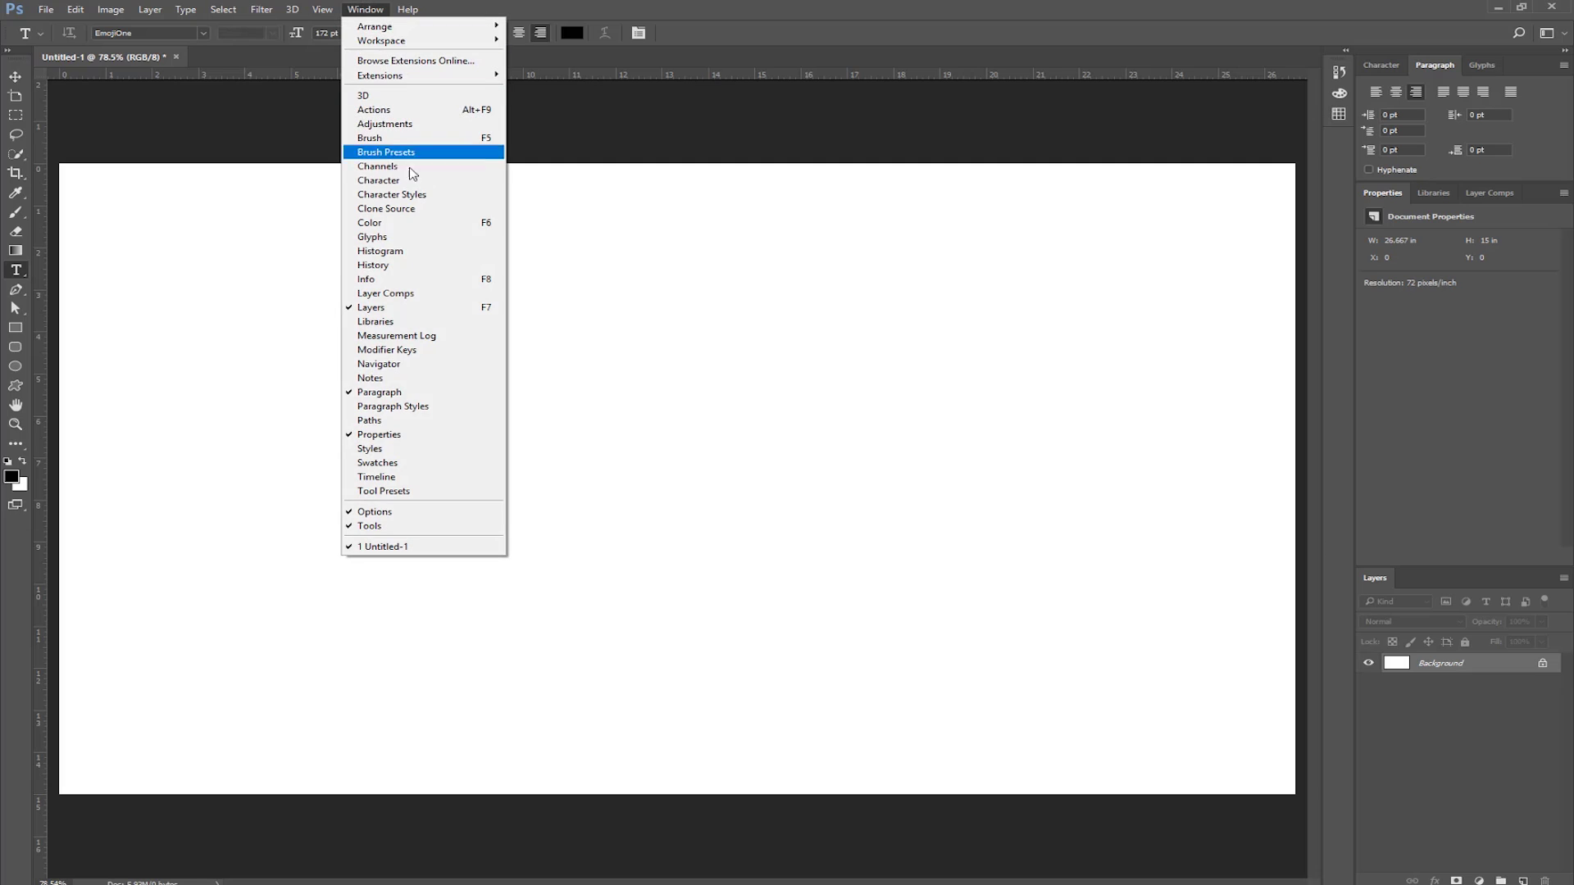
{"action": "left_click", "coordinate": [395, 239]}
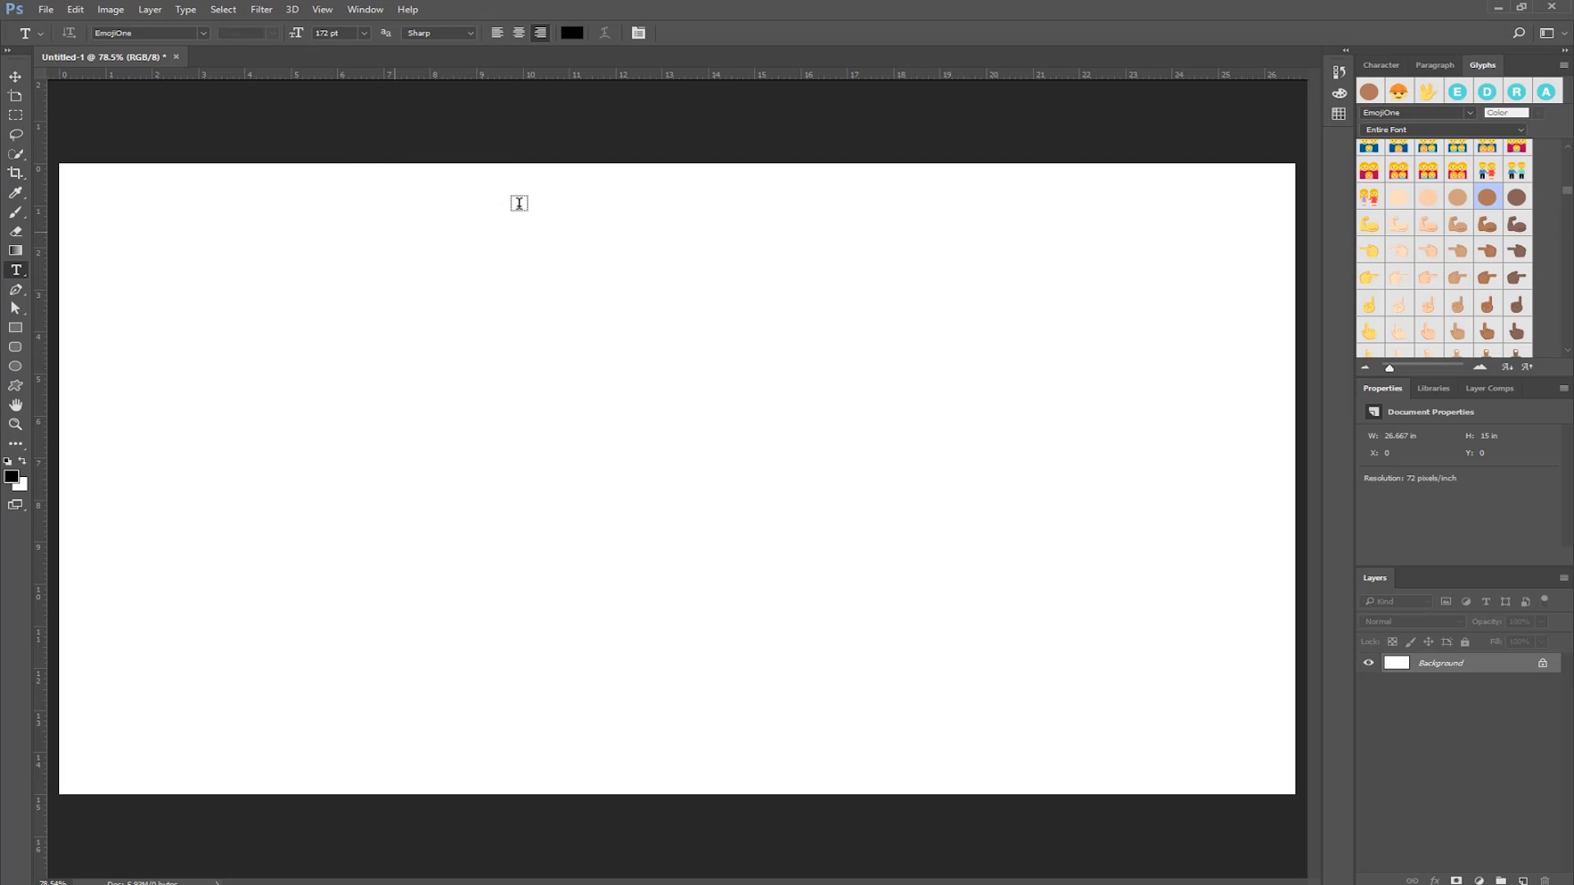
{"action": "left_click", "coordinate": [1551, 33]}
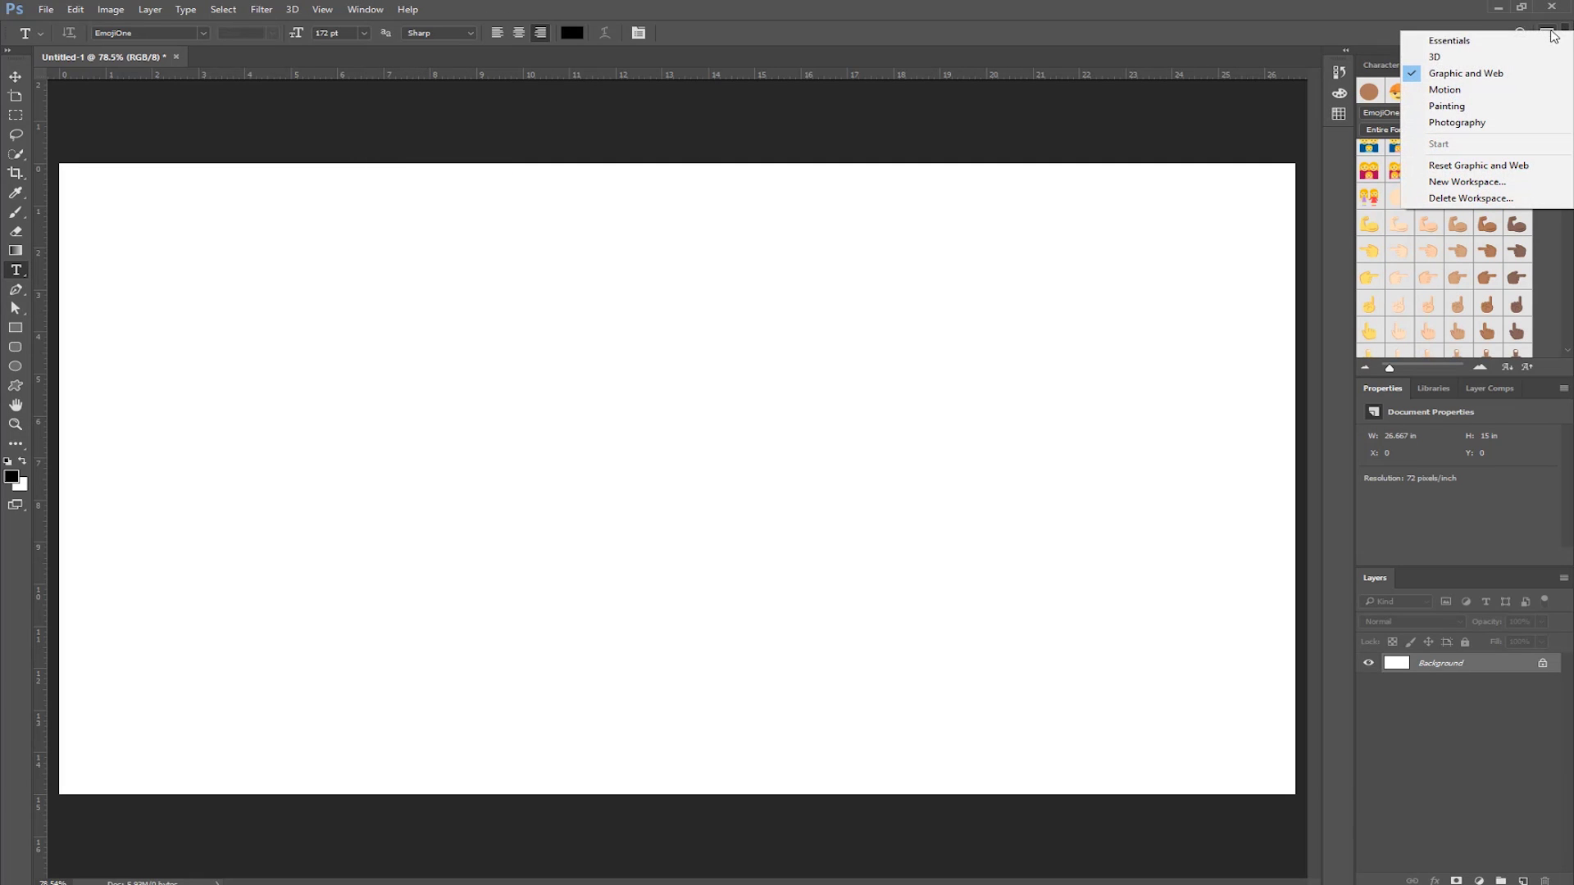
{"action": "left_click", "coordinate": [1457, 76]}
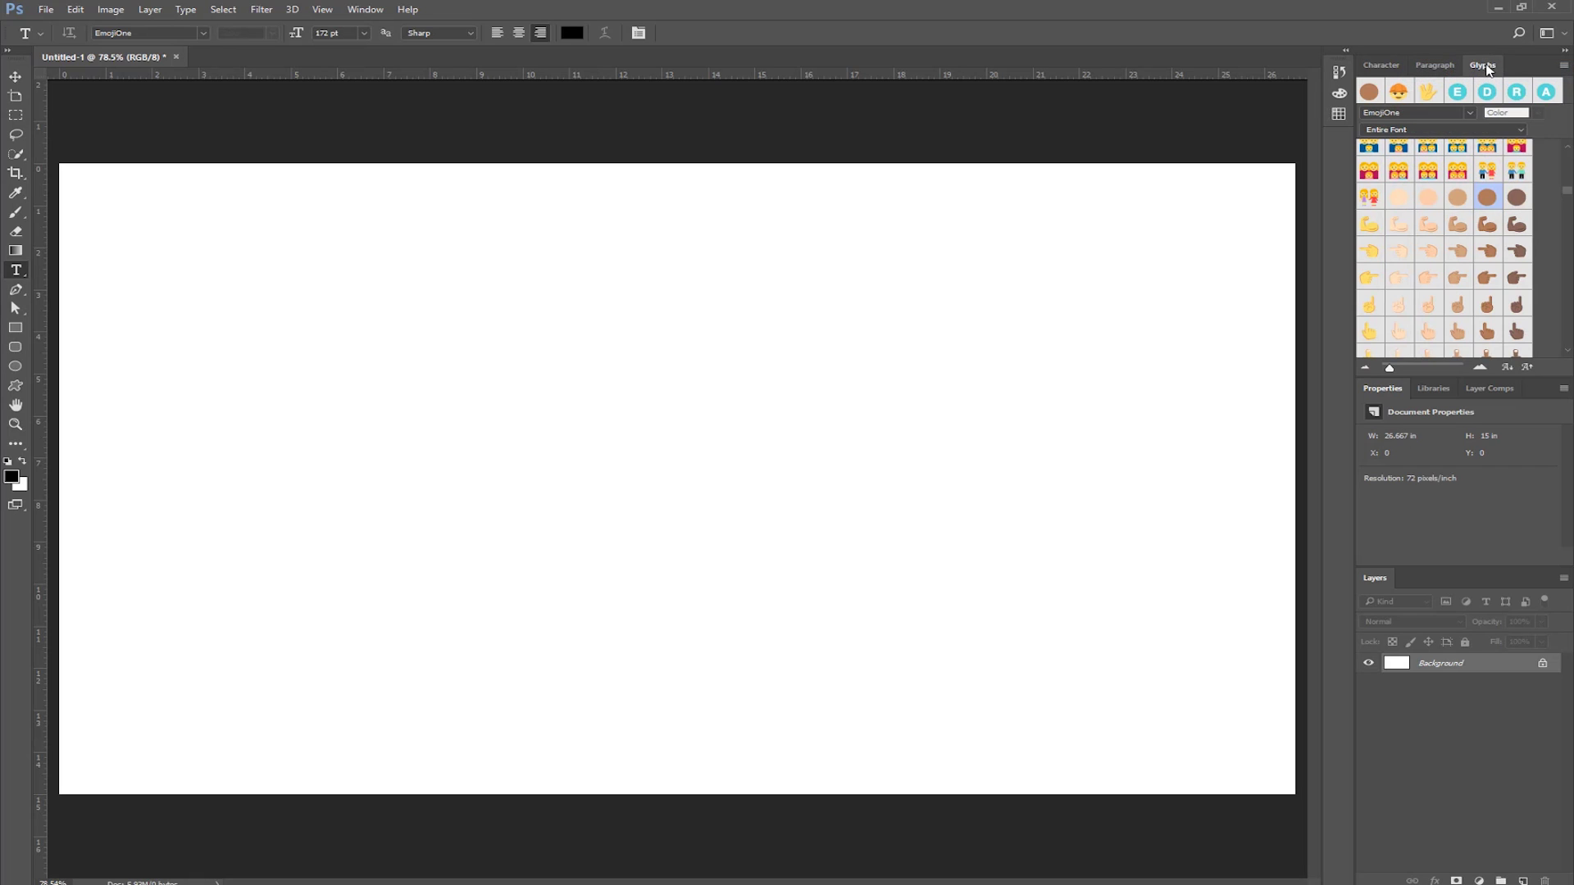
- Choose the Trajan Color font and start a text line left of centre for PTC
{"action": "left_click", "coordinate": [202, 34]}
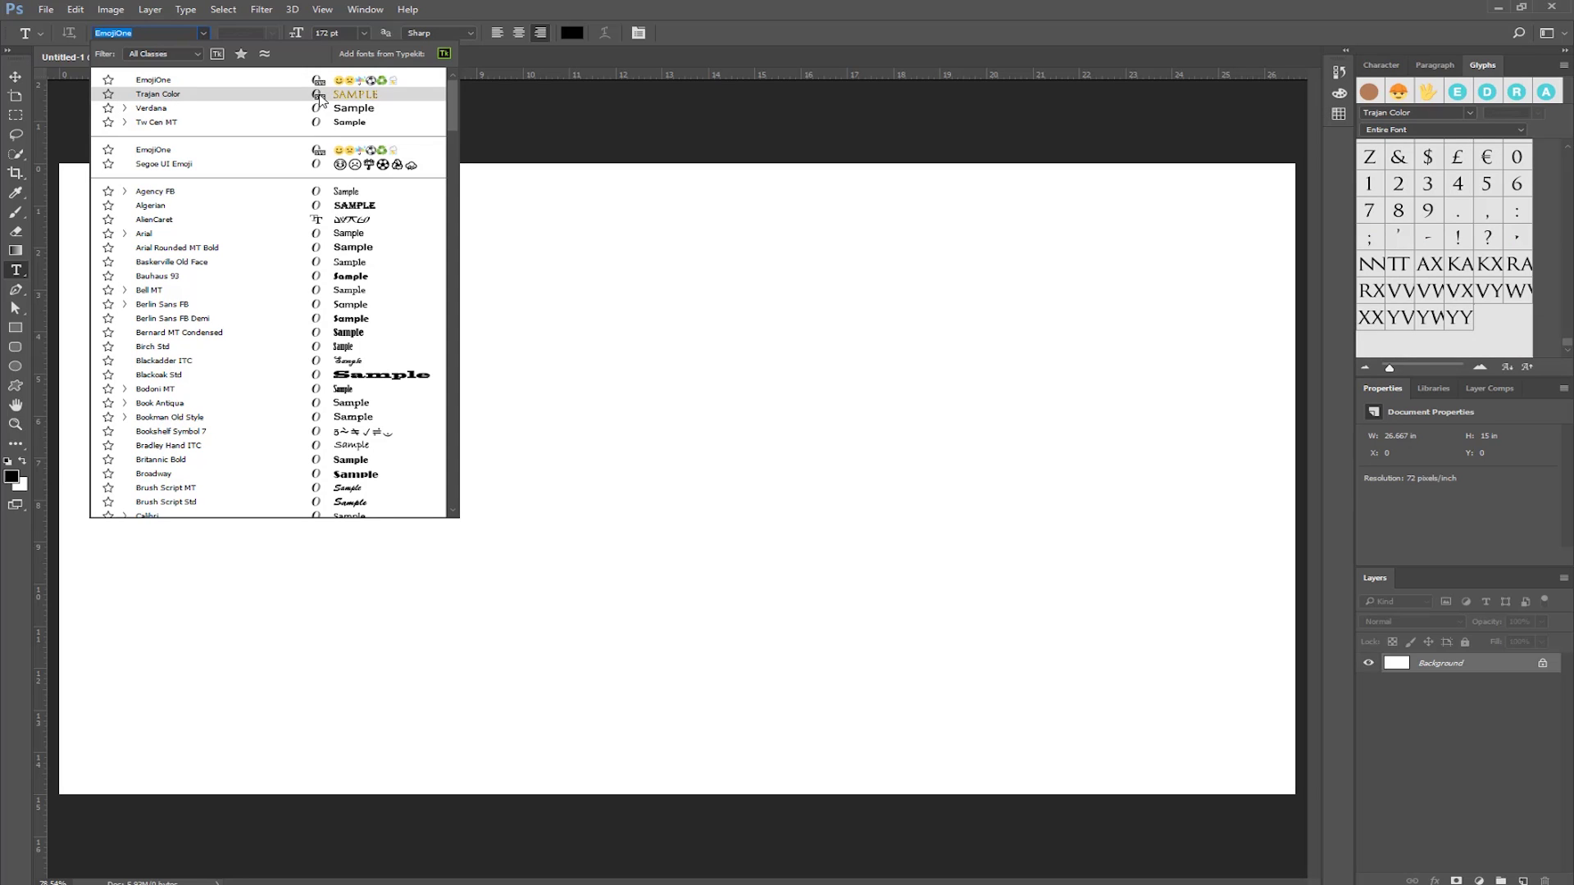
{"action": "left_click", "coordinate": [199, 99]}
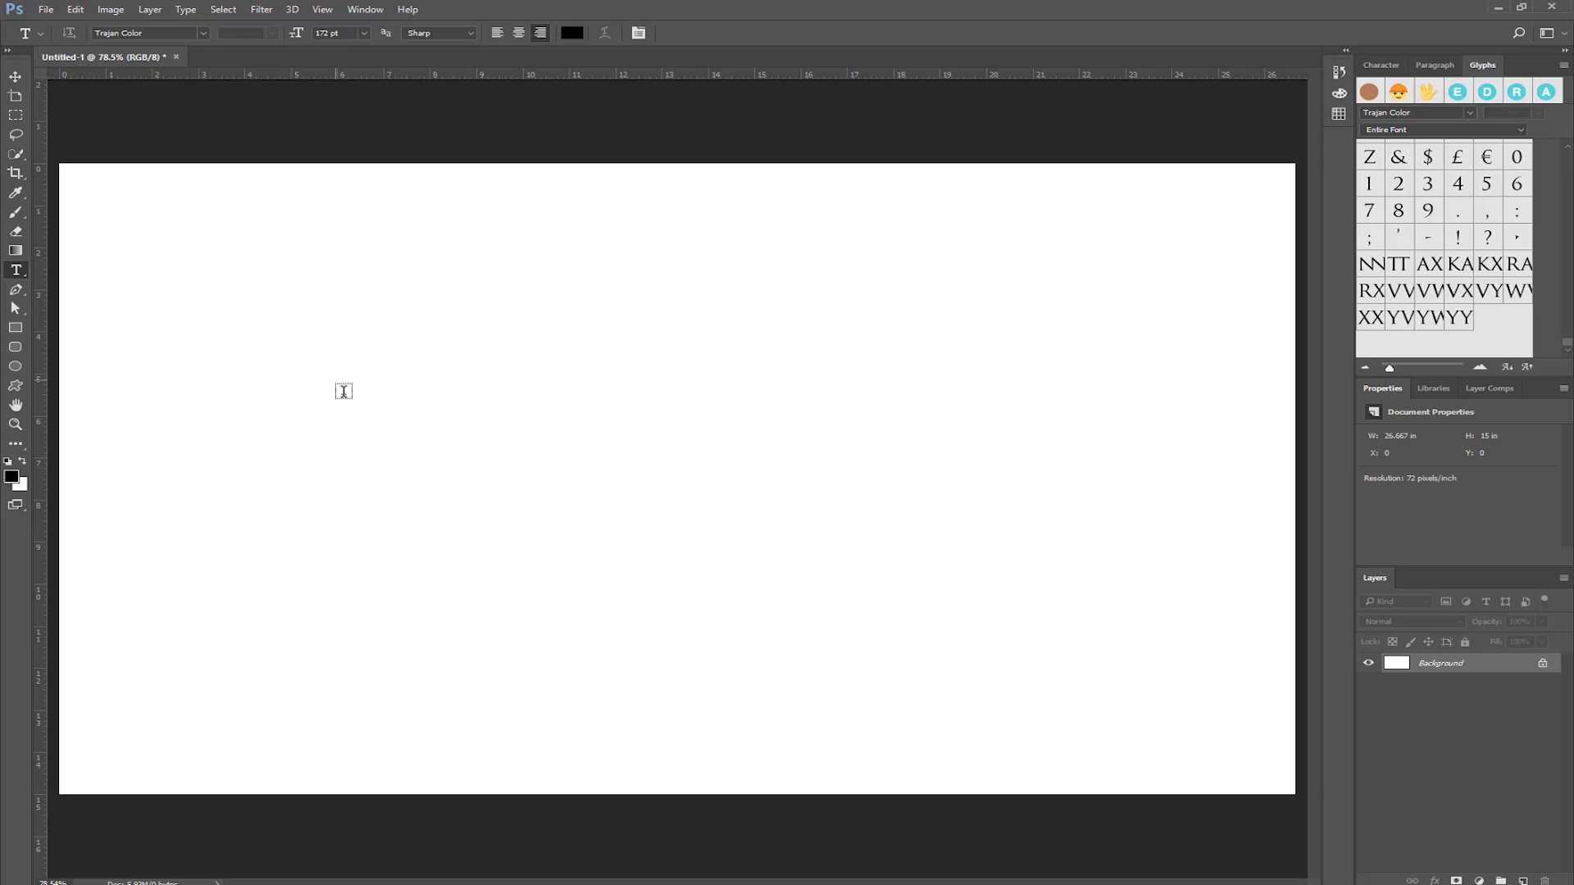
{"action": "left_click", "coordinate": [384, 434]}
{"action": "type", "text": "PTC"}
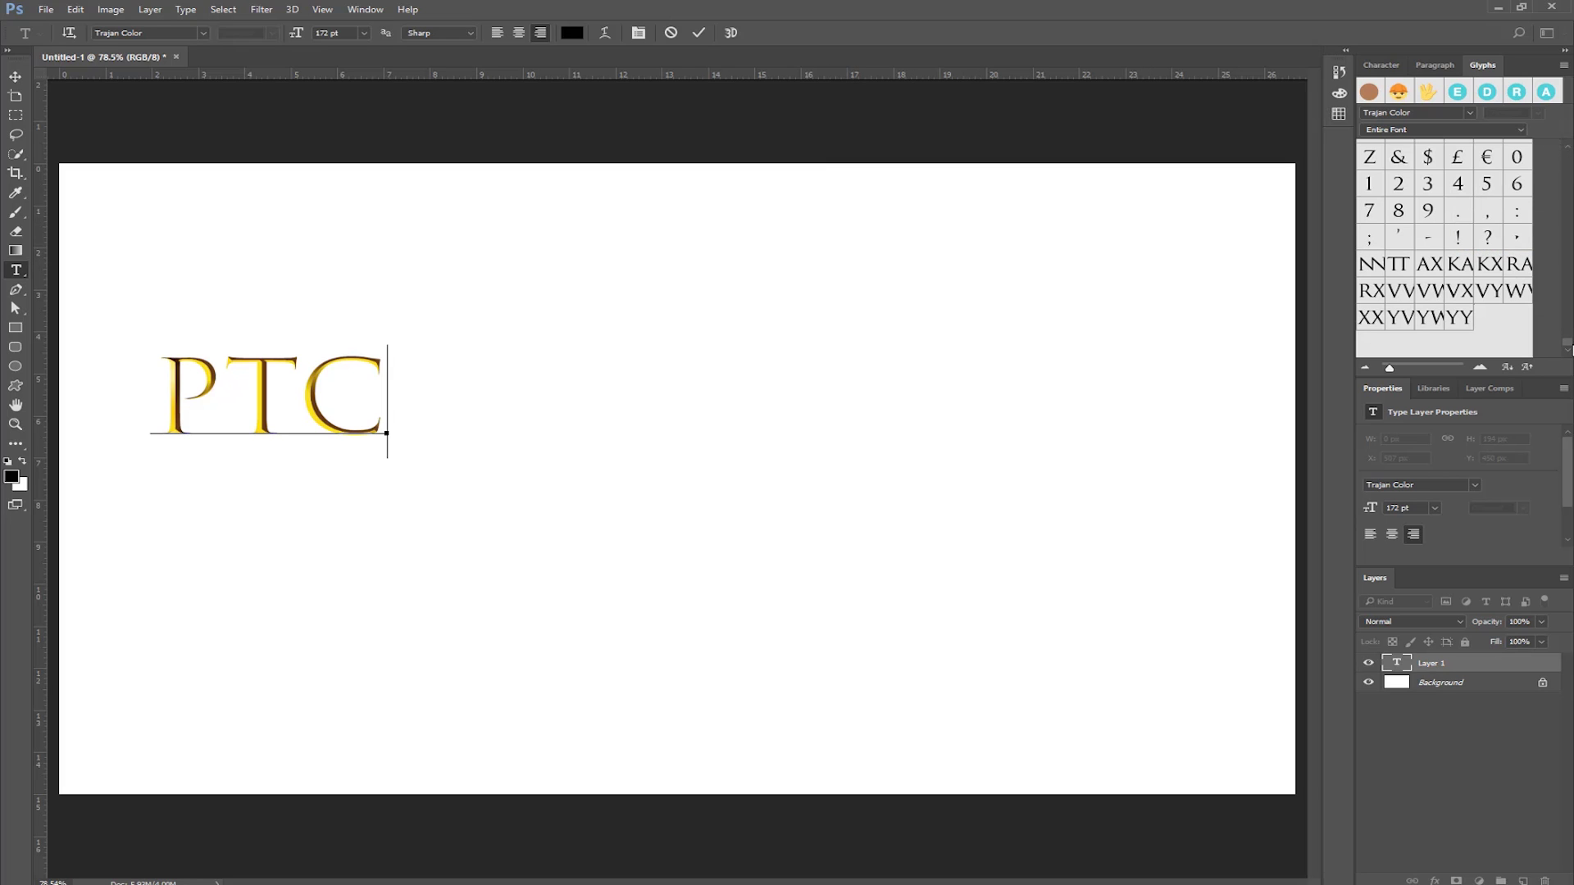
{"action": "left_click_drag", "start_coordinate": [1569, 349], "coordinate": [1569, 160]}
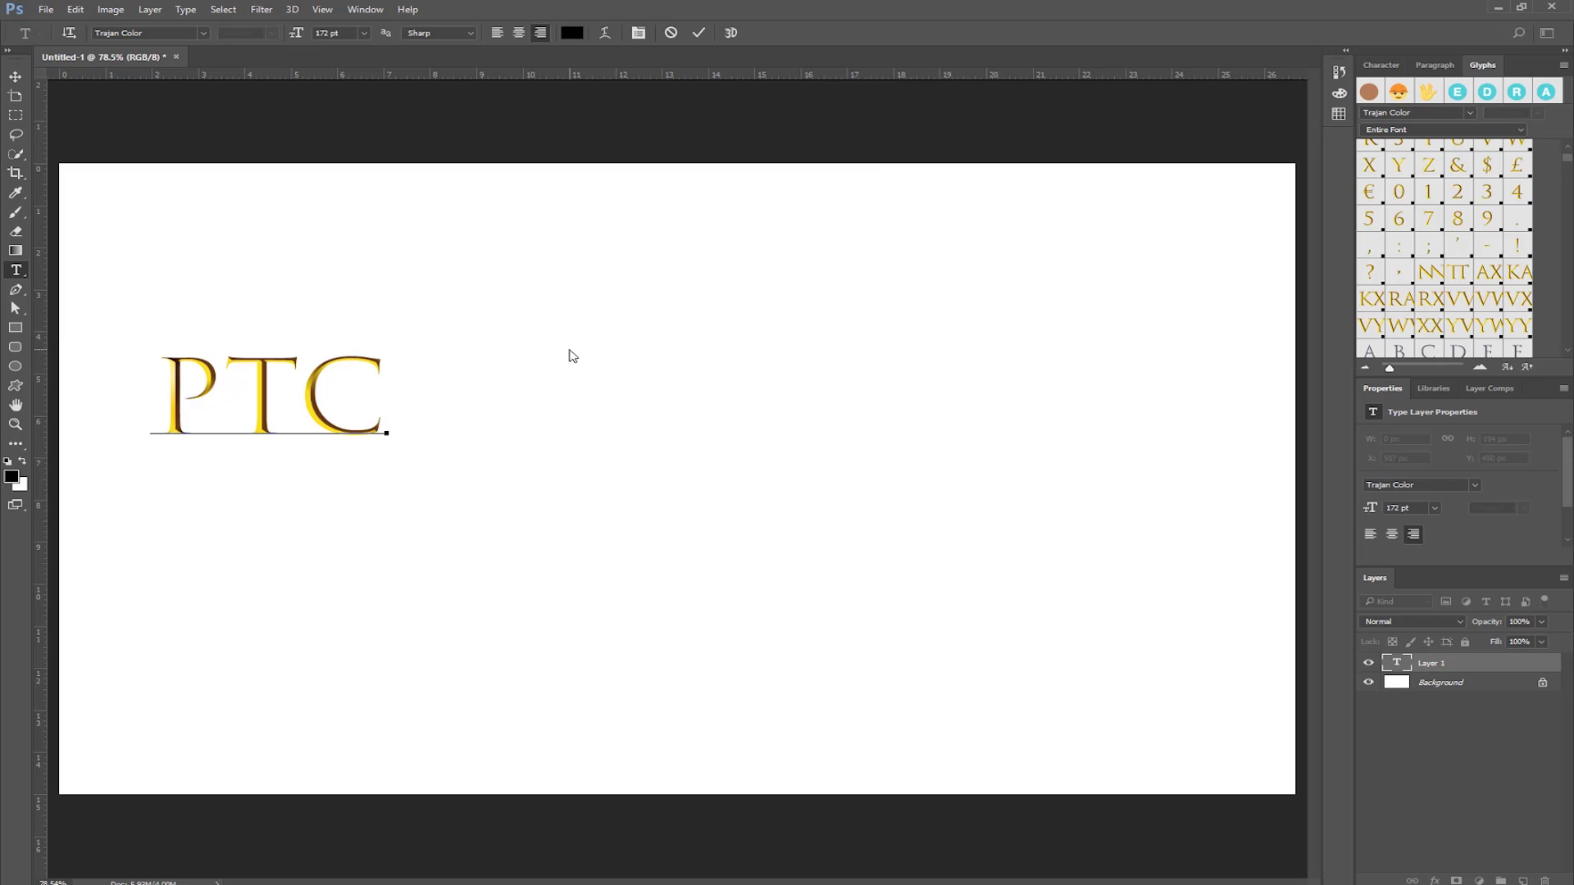
- Swap the P for its blue alternate glyph, then view the T's alternates without changing it
{"action": "left_click_drag", "start_coordinate": [226, 387], "coordinate": [167, 387]}
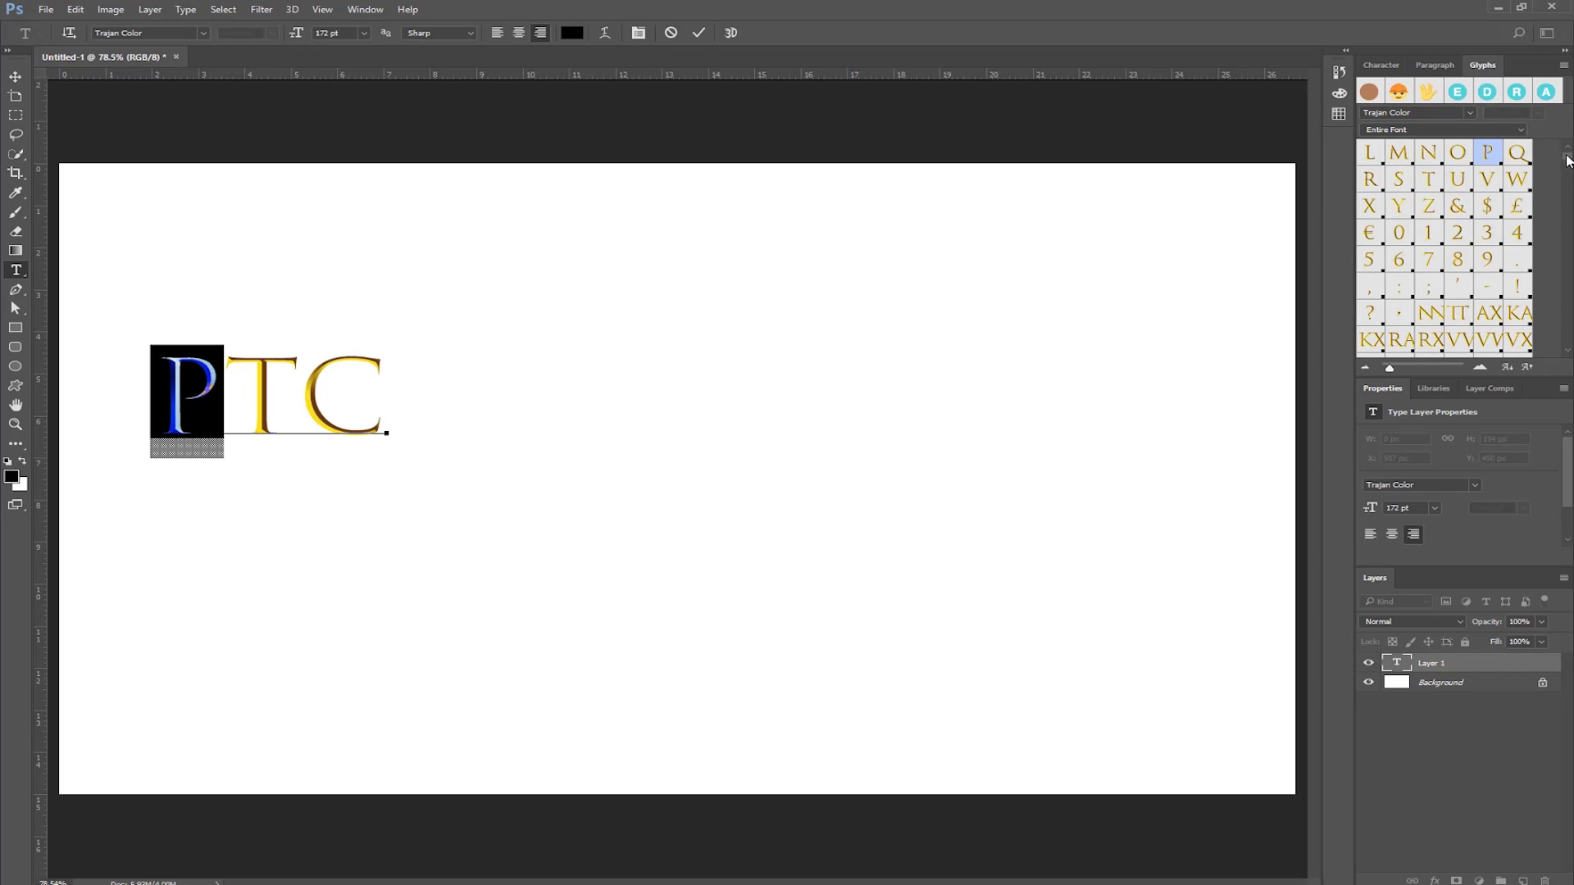
{"action": "scroll", "coordinate": [1567, 166], "scroll_direction": "down", "scroll_amount": 5}
{"action": "scroll", "coordinate": [1567, 172], "scroll_direction": "down", "scroll_amount": 5}
{"action": "scroll", "coordinate": [1566, 179], "scroll_direction": "down", "scroll_amount": 5}
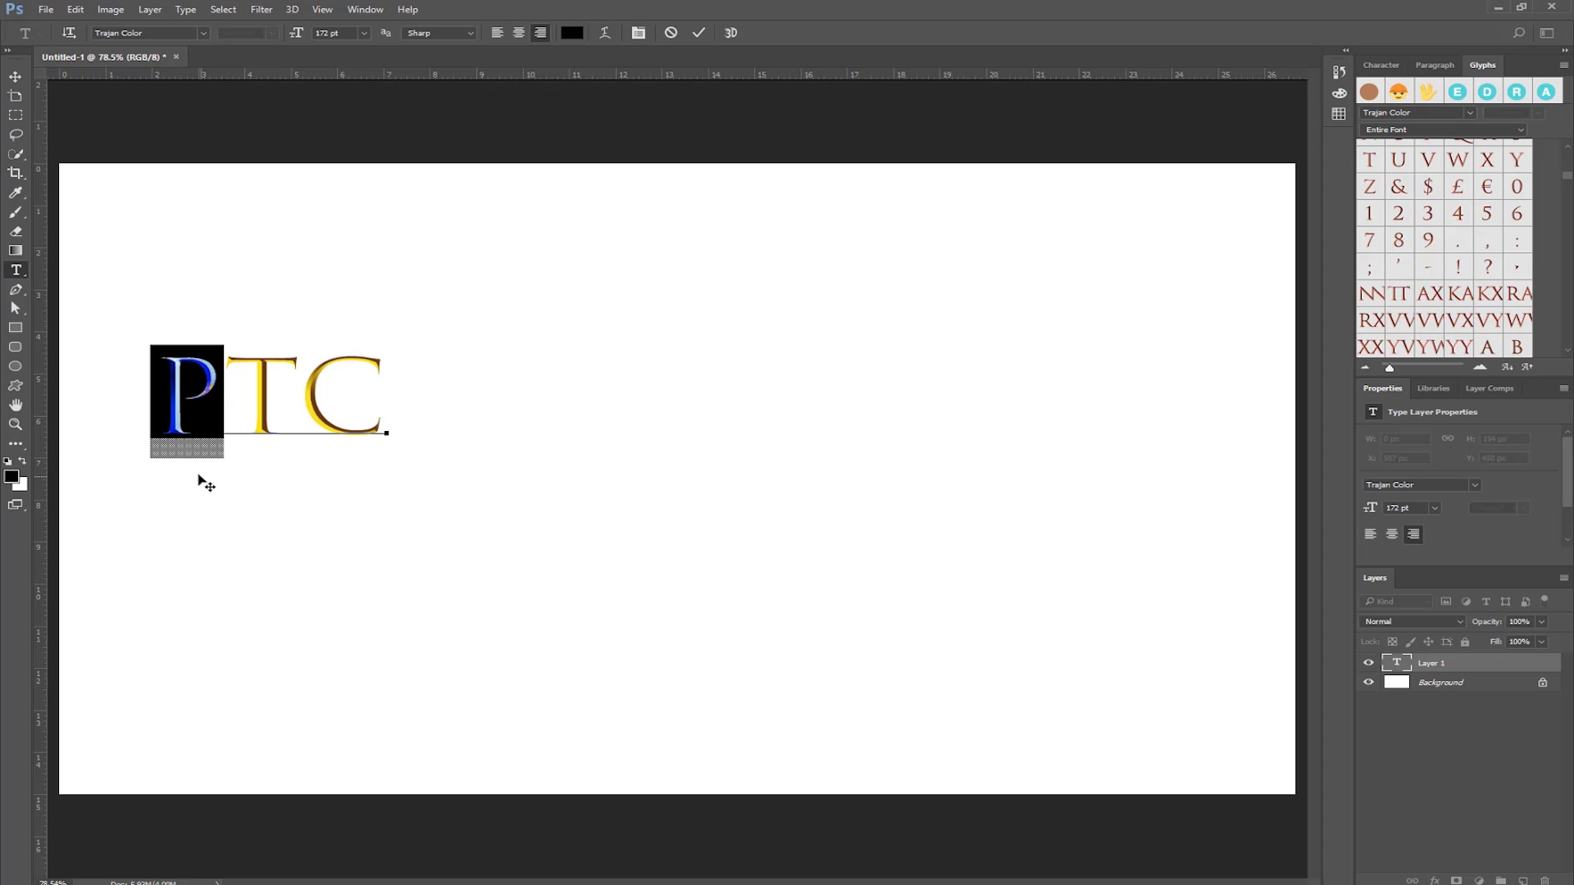
{"action": "mouse_move", "coordinate": [186, 448]}
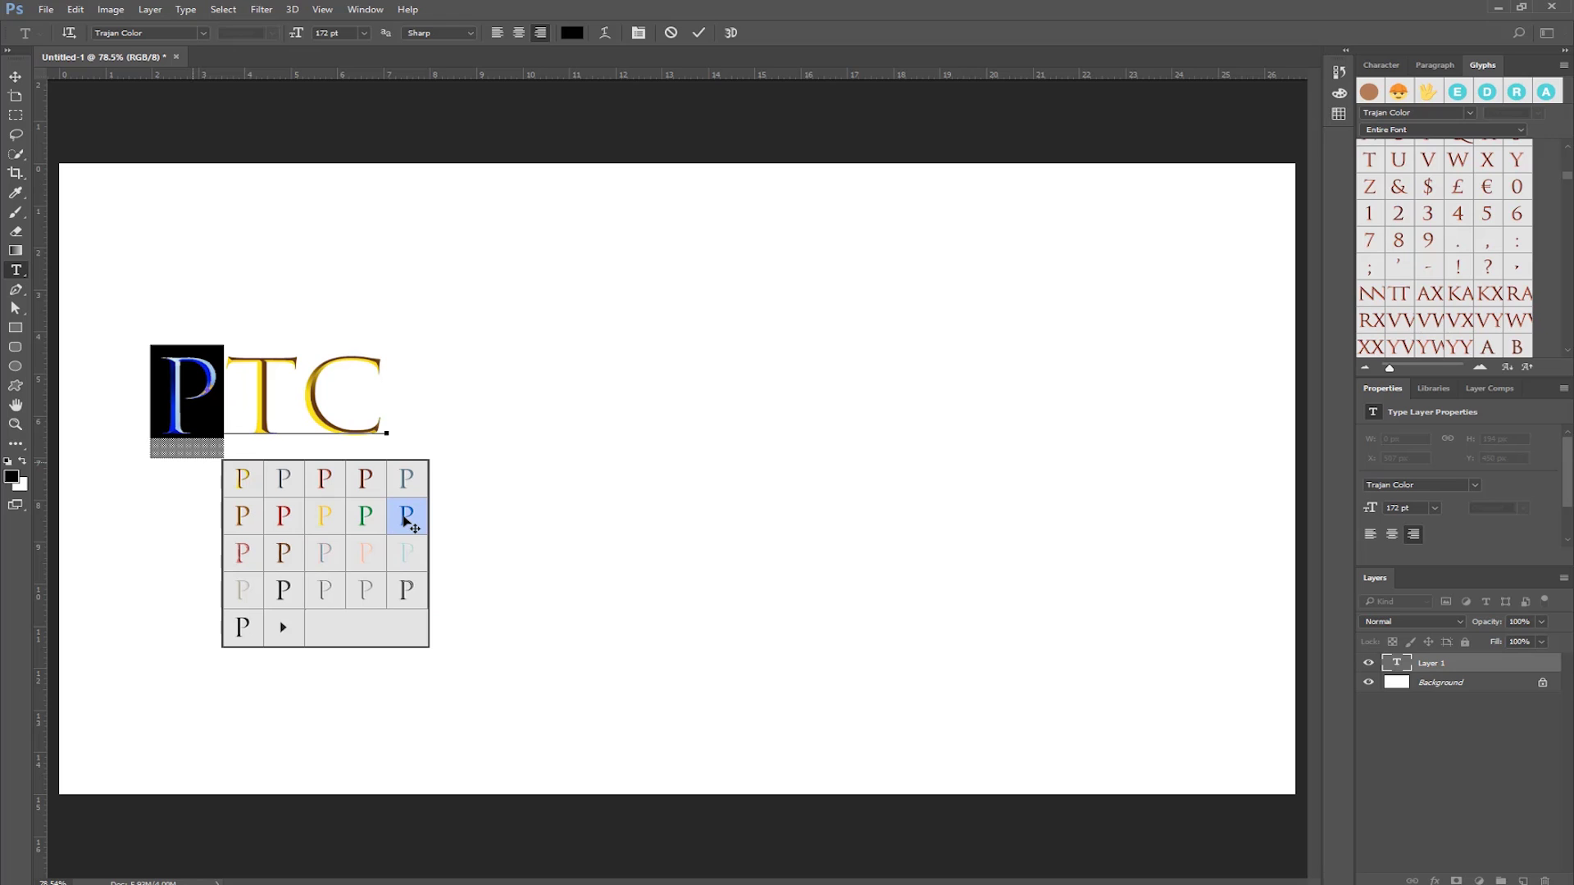
{"action": "left_click", "coordinate": [411, 523]}
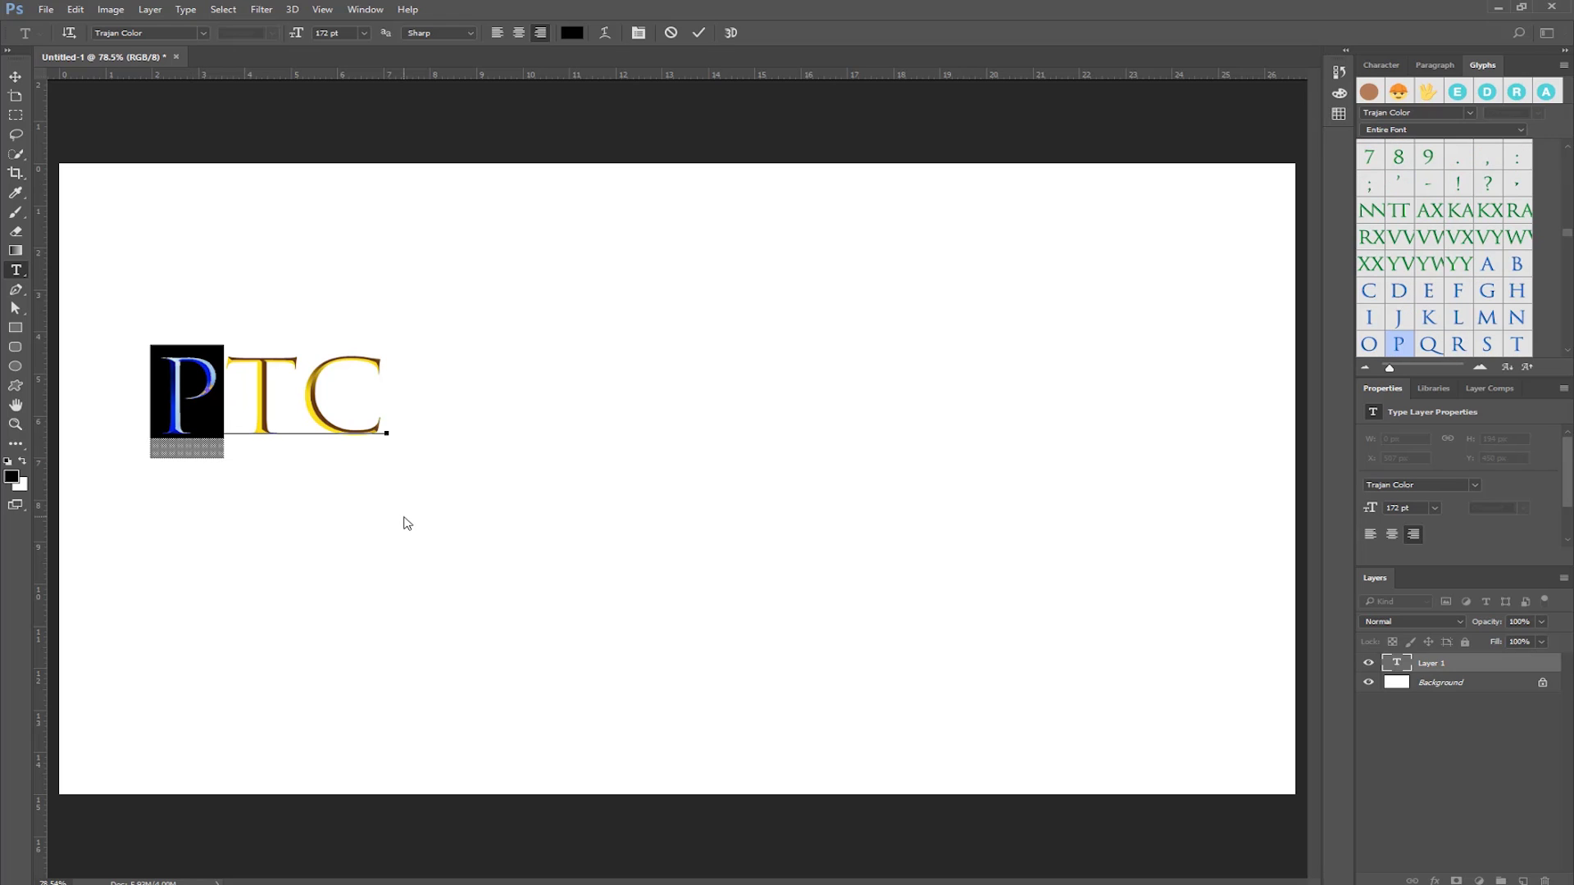
{"action": "left_click", "coordinate": [233, 404]}
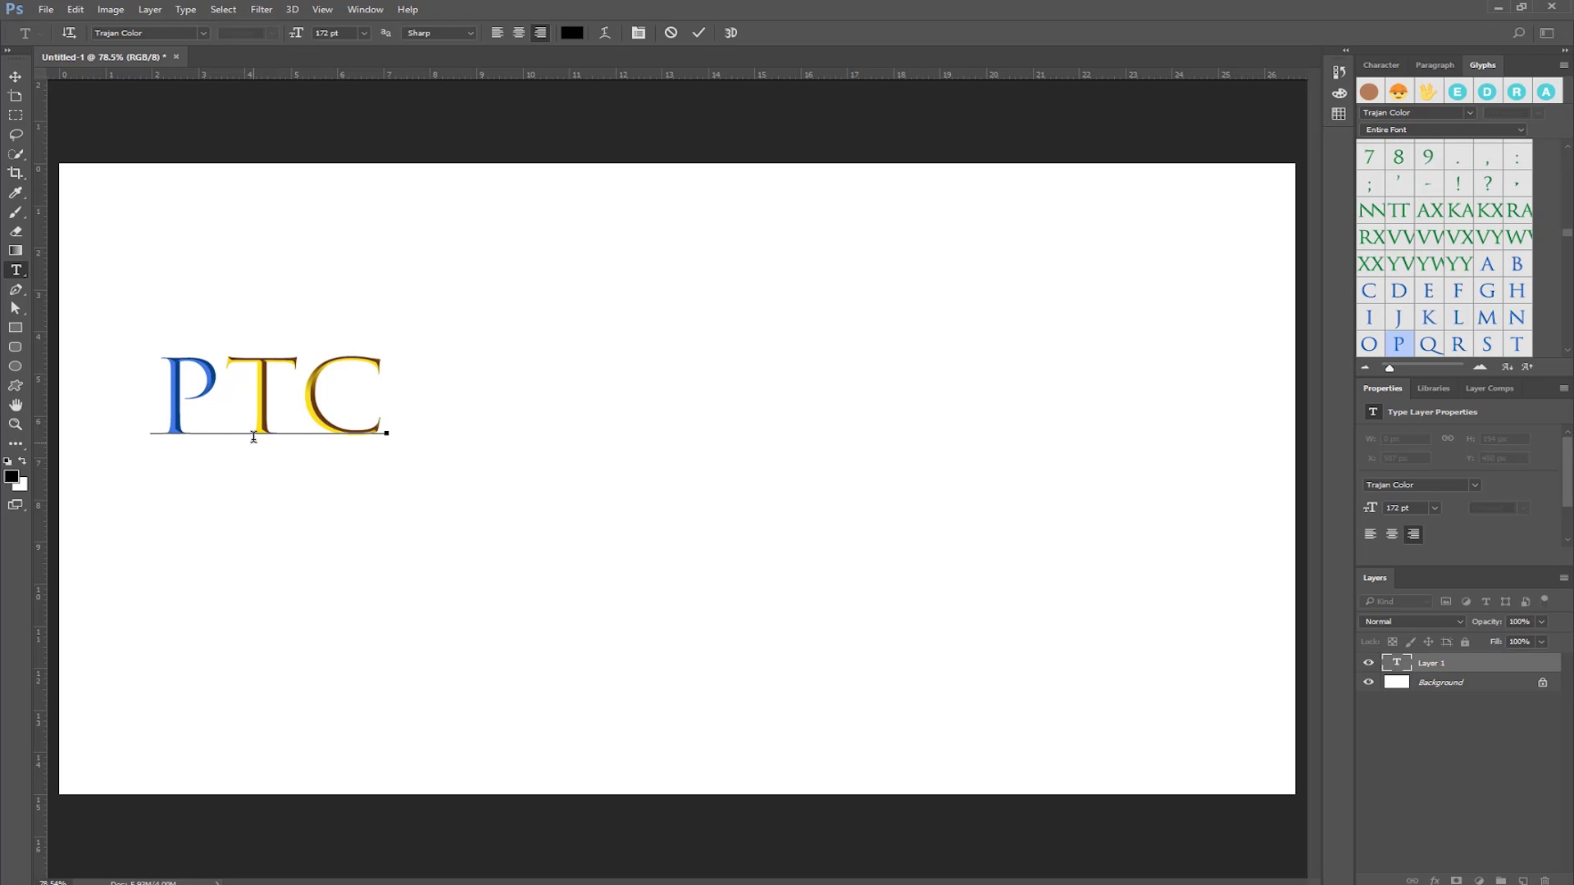
{"action": "left_click_drag", "start_coordinate": [224, 396], "coordinate": [270, 403]}
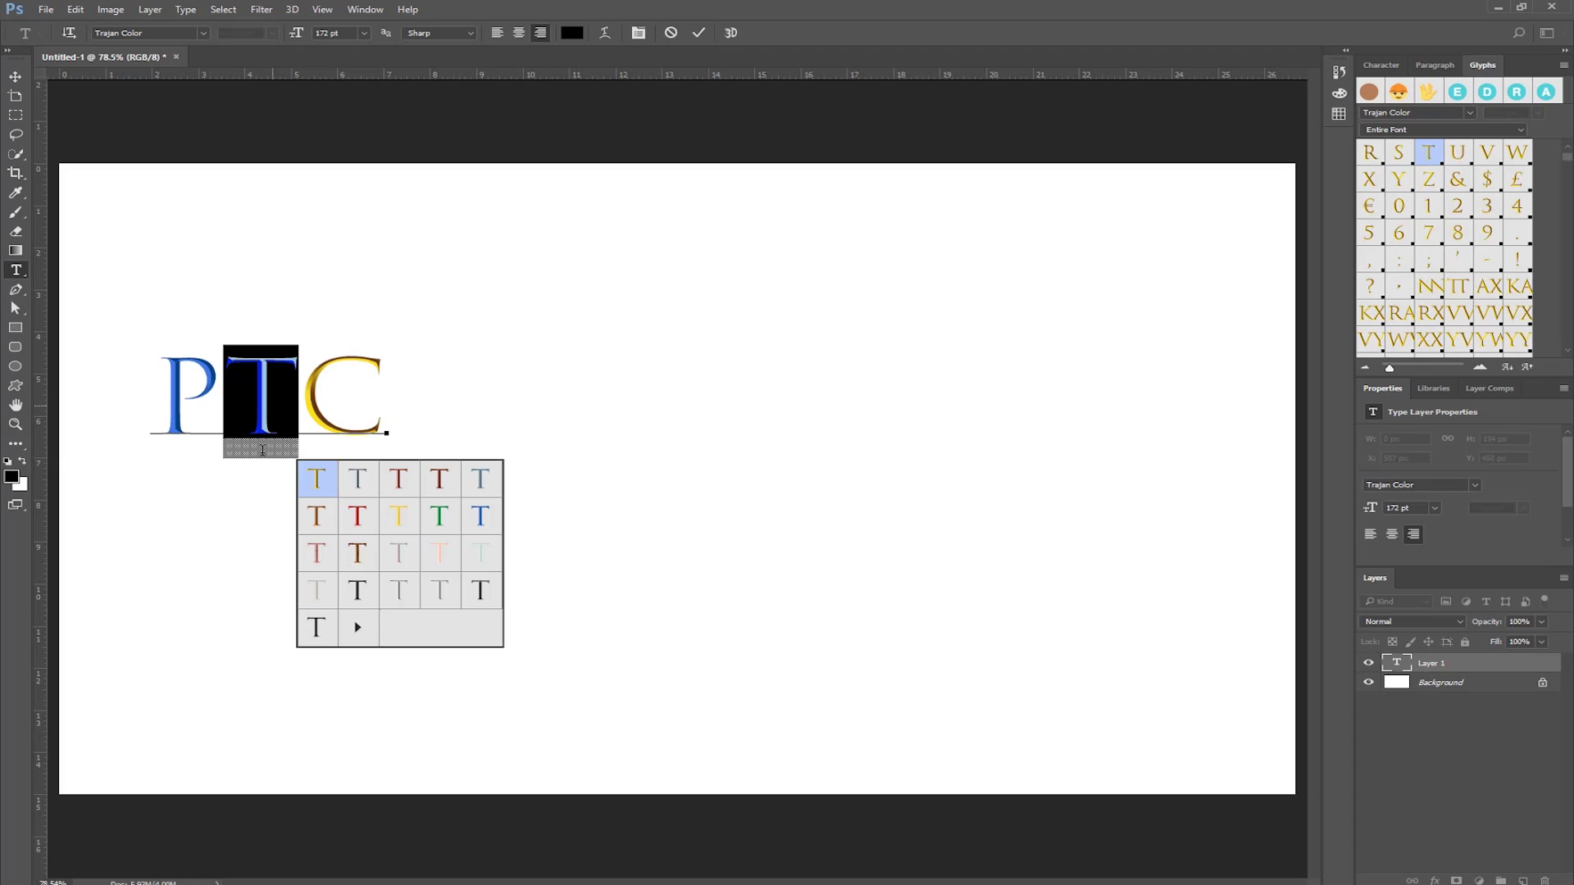
{"action": "mouse_move", "coordinate": [260, 393]}
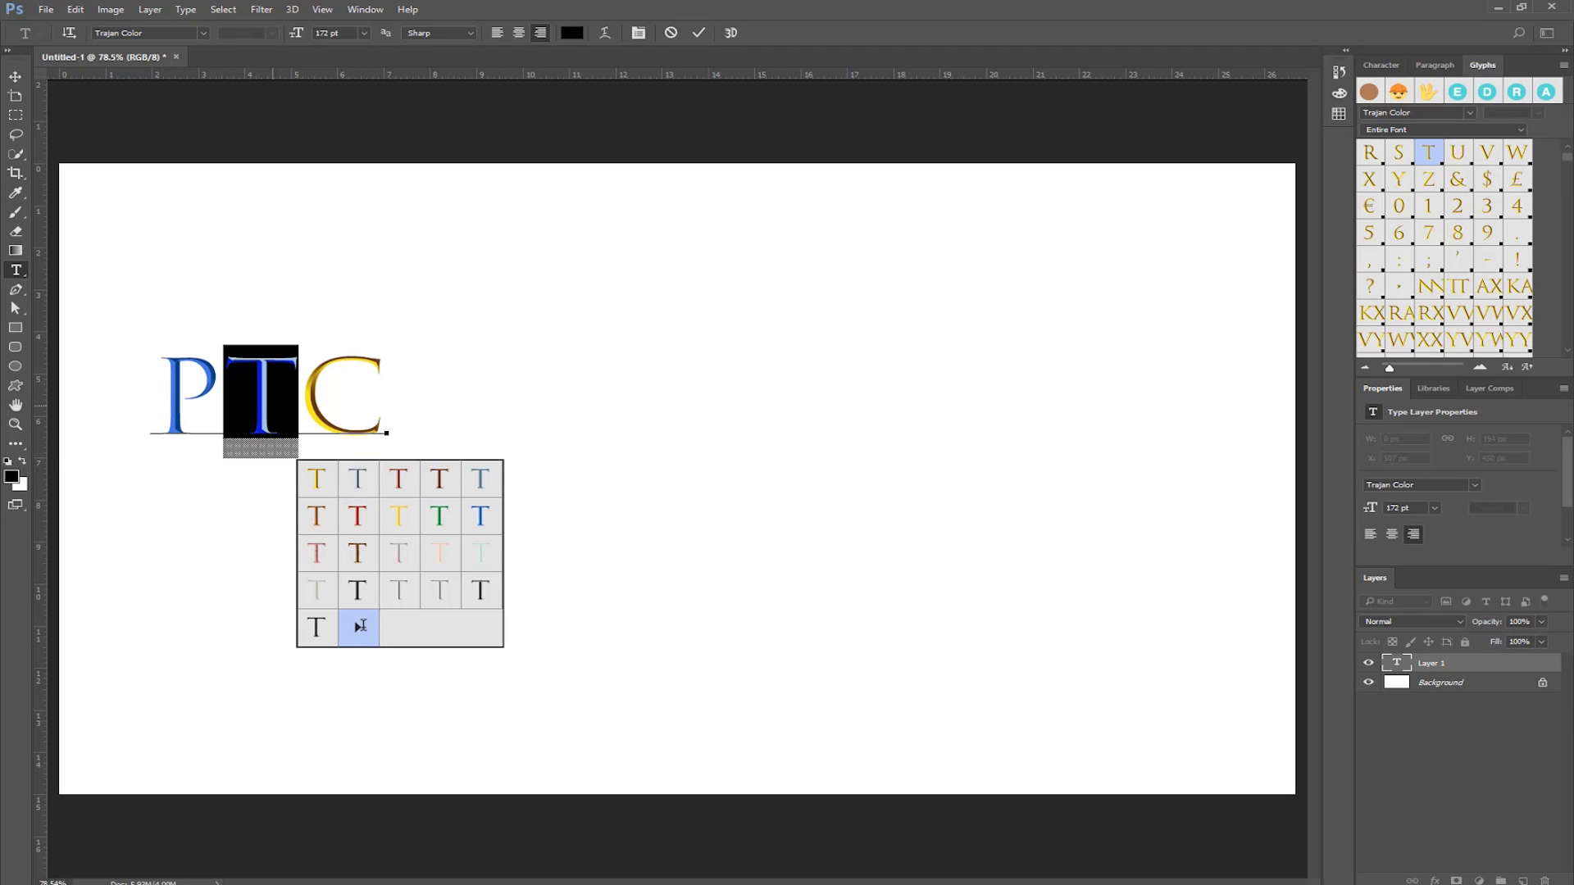
{"action": "left_click", "coordinate": [362, 628]}
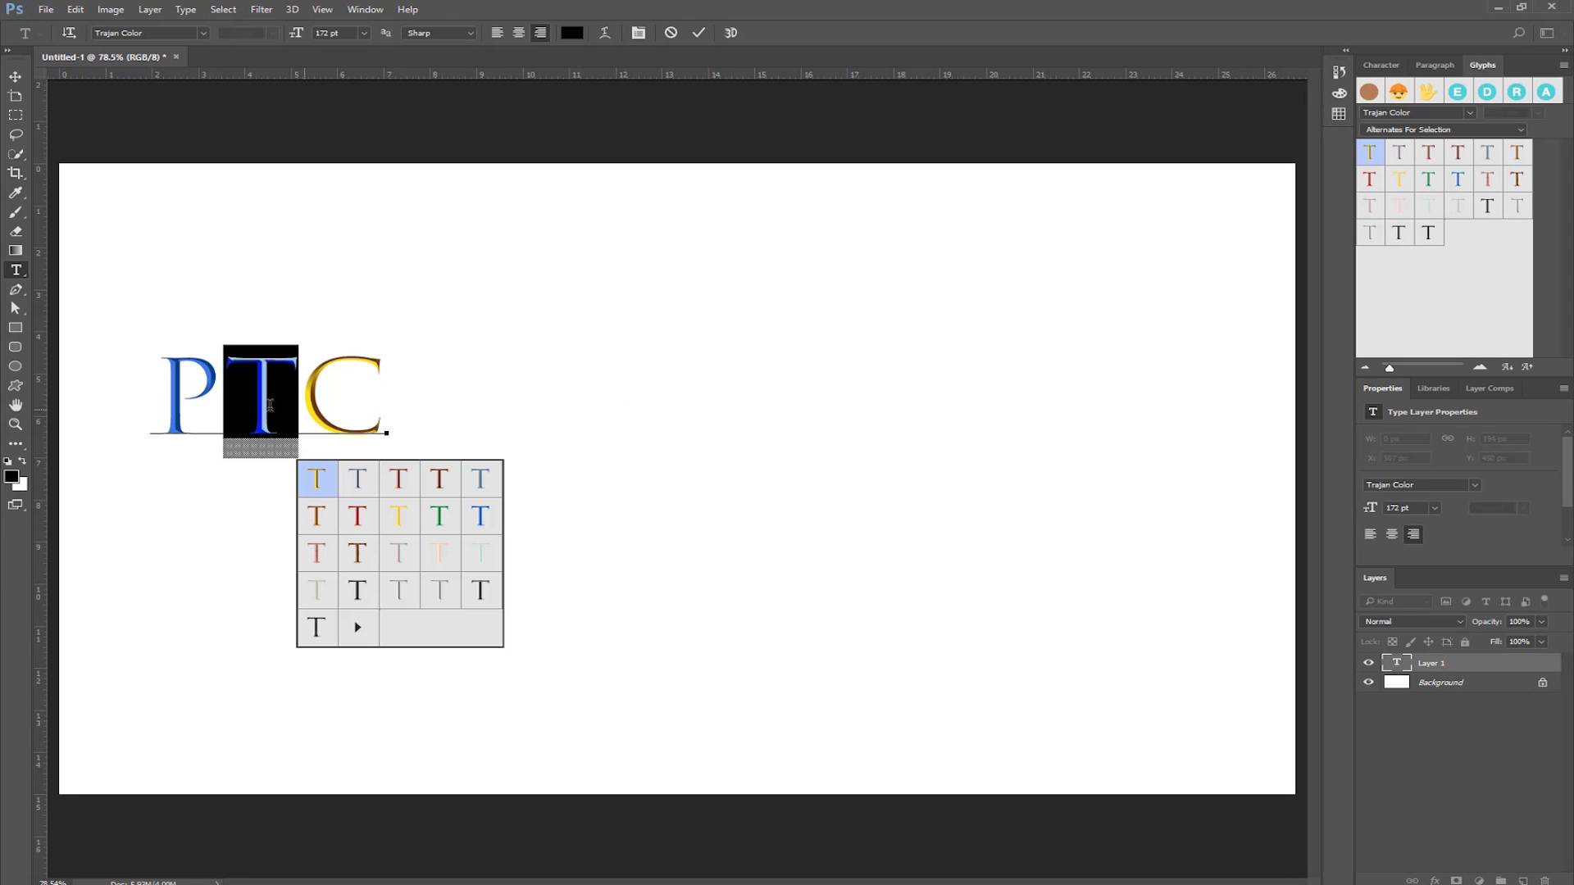
- Convert the PTC text layer into an editable shape and switch to path selection
{"action": "left_click", "coordinate": [392, 405]}
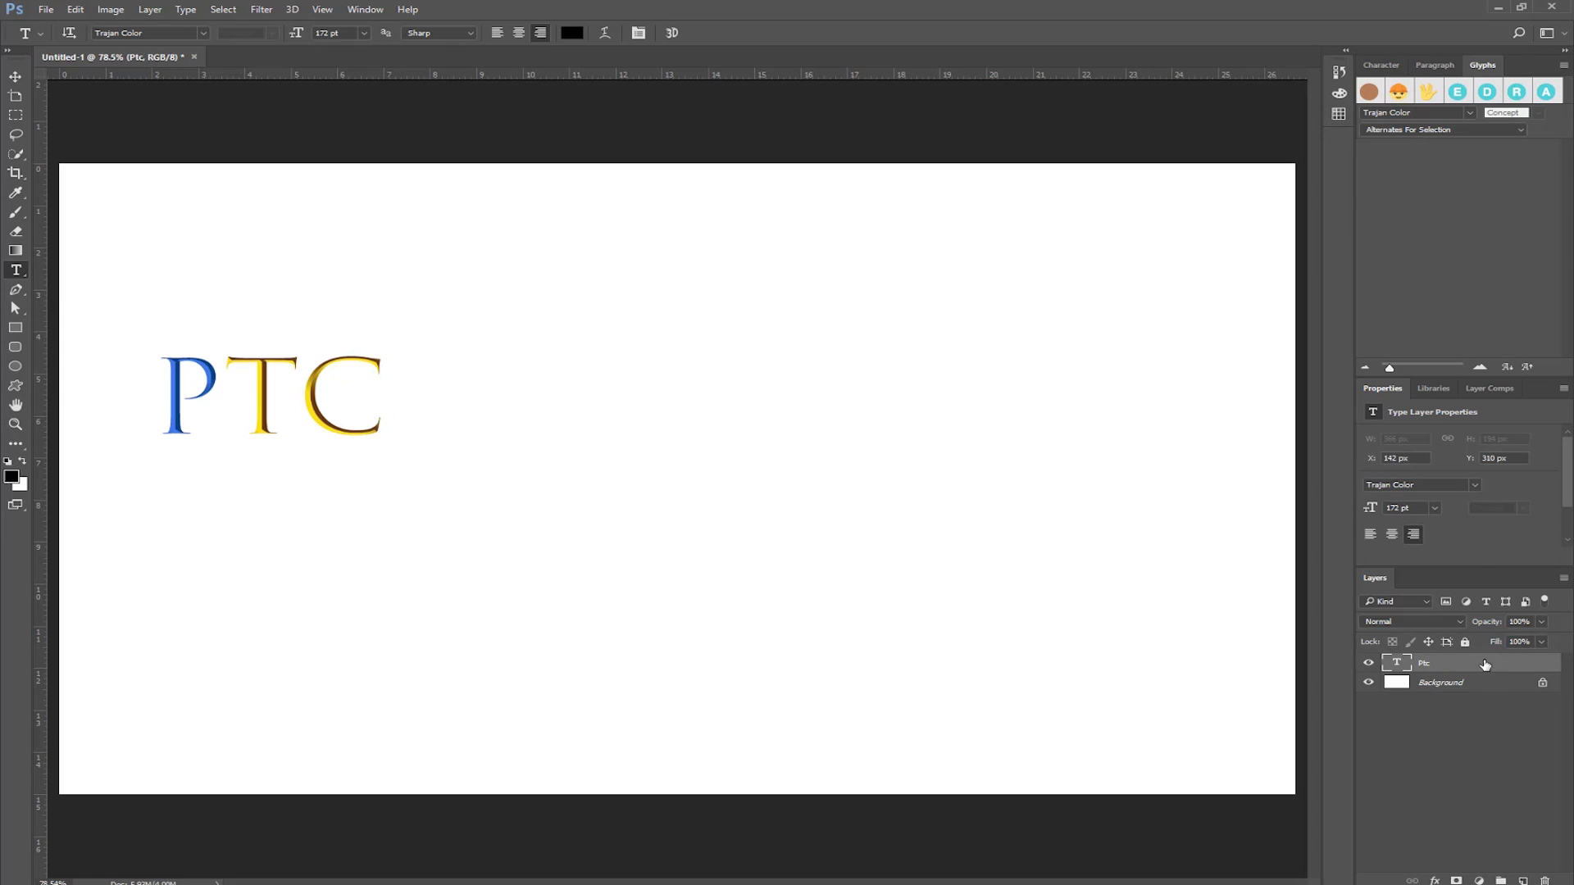
{"action": "right_click", "coordinate": [1484, 664]}
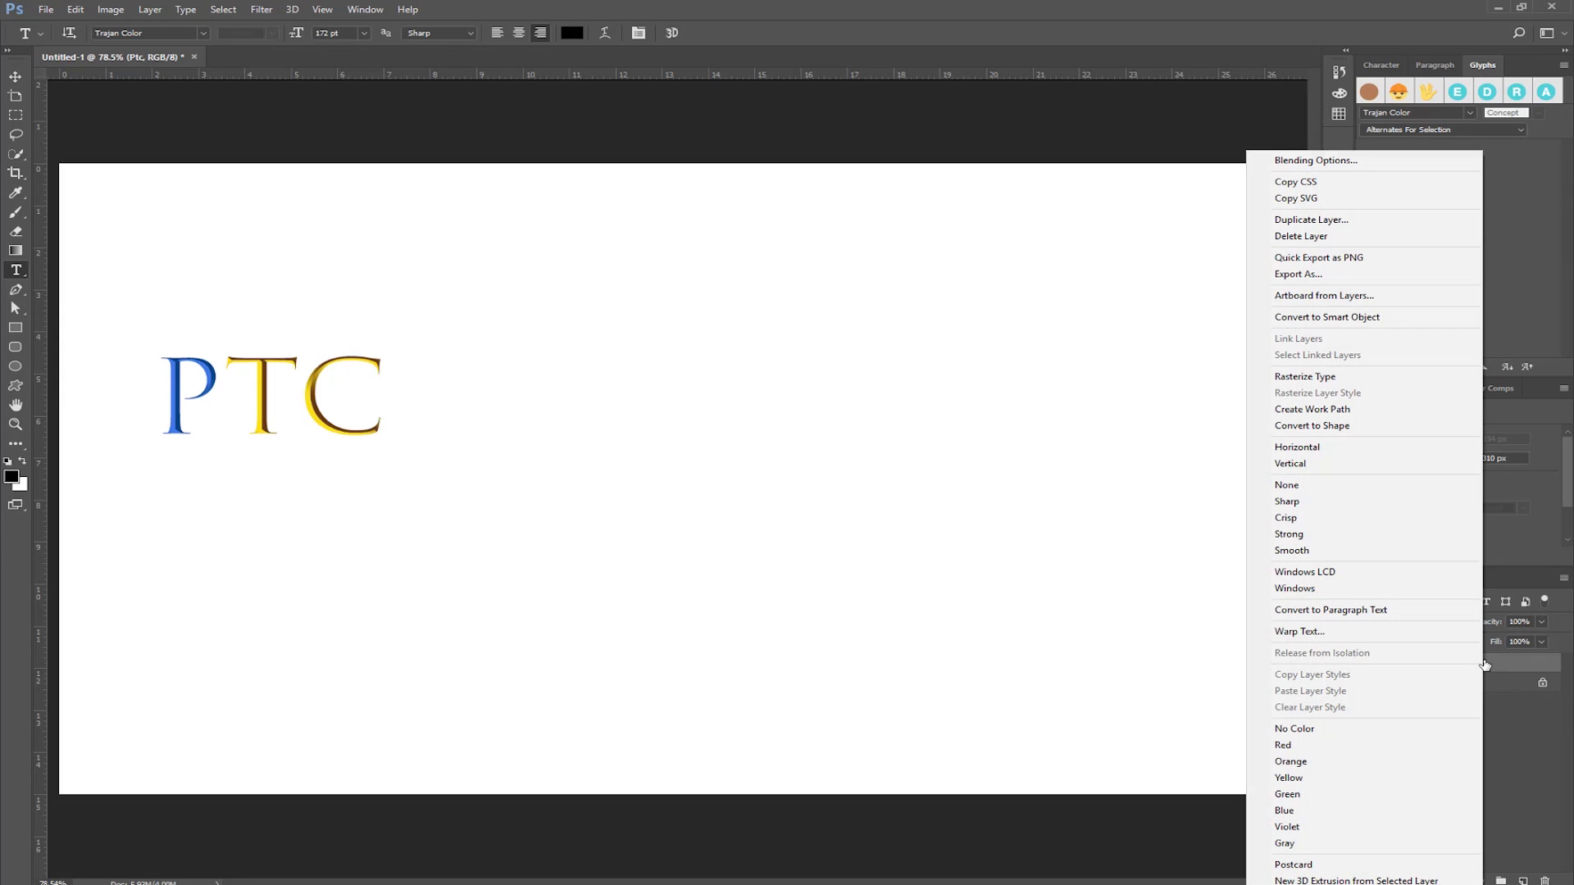
{"action": "left_click", "coordinate": [1375, 429]}
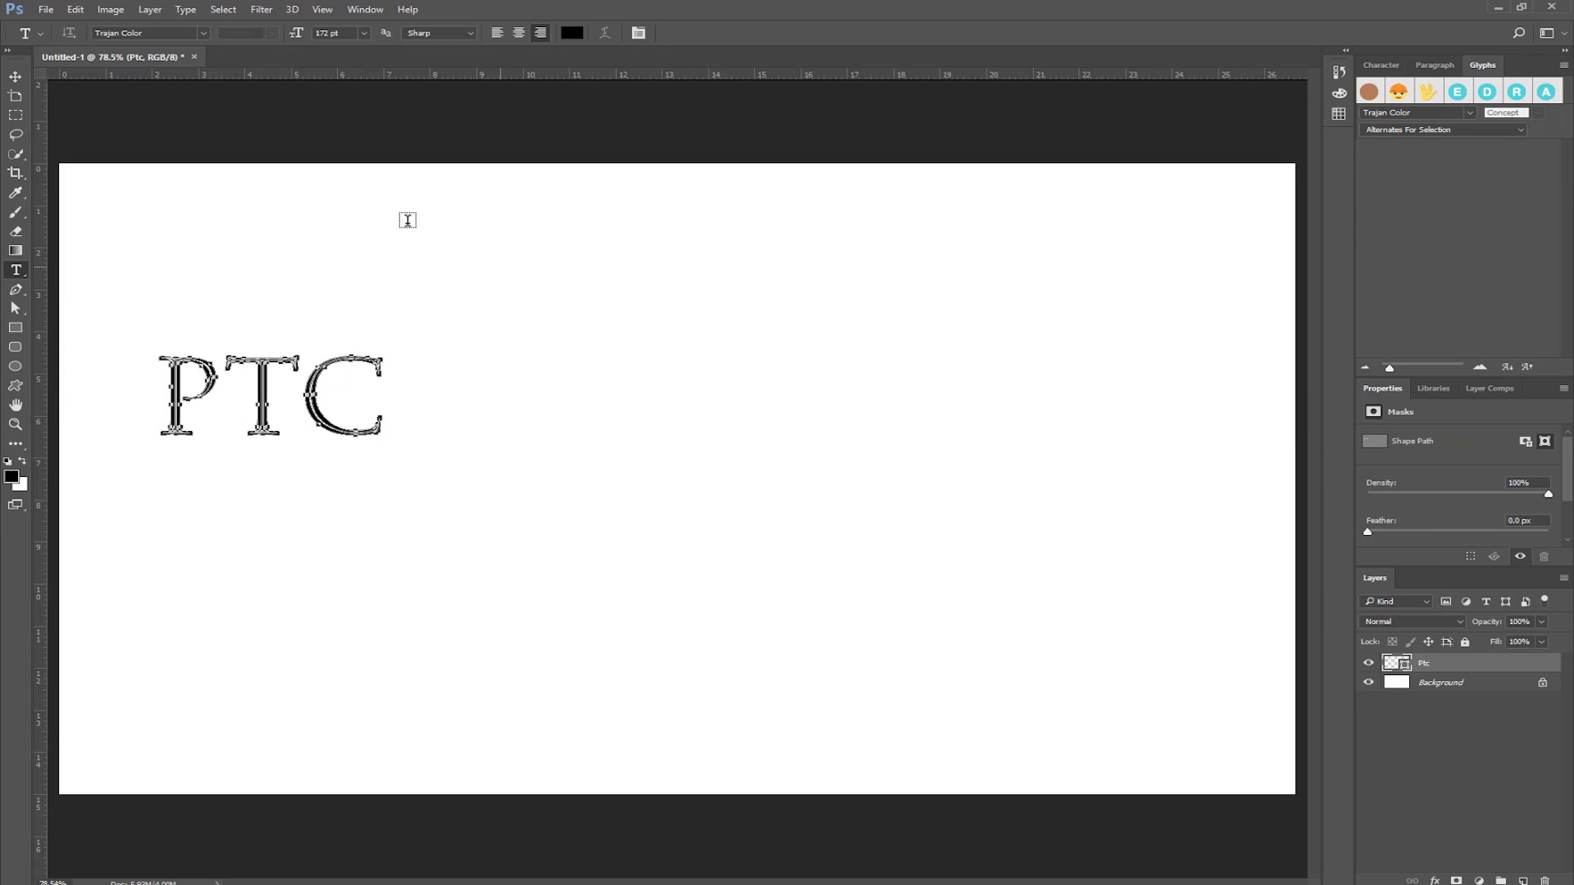
{"action": "left_click", "coordinate": [17, 309]}
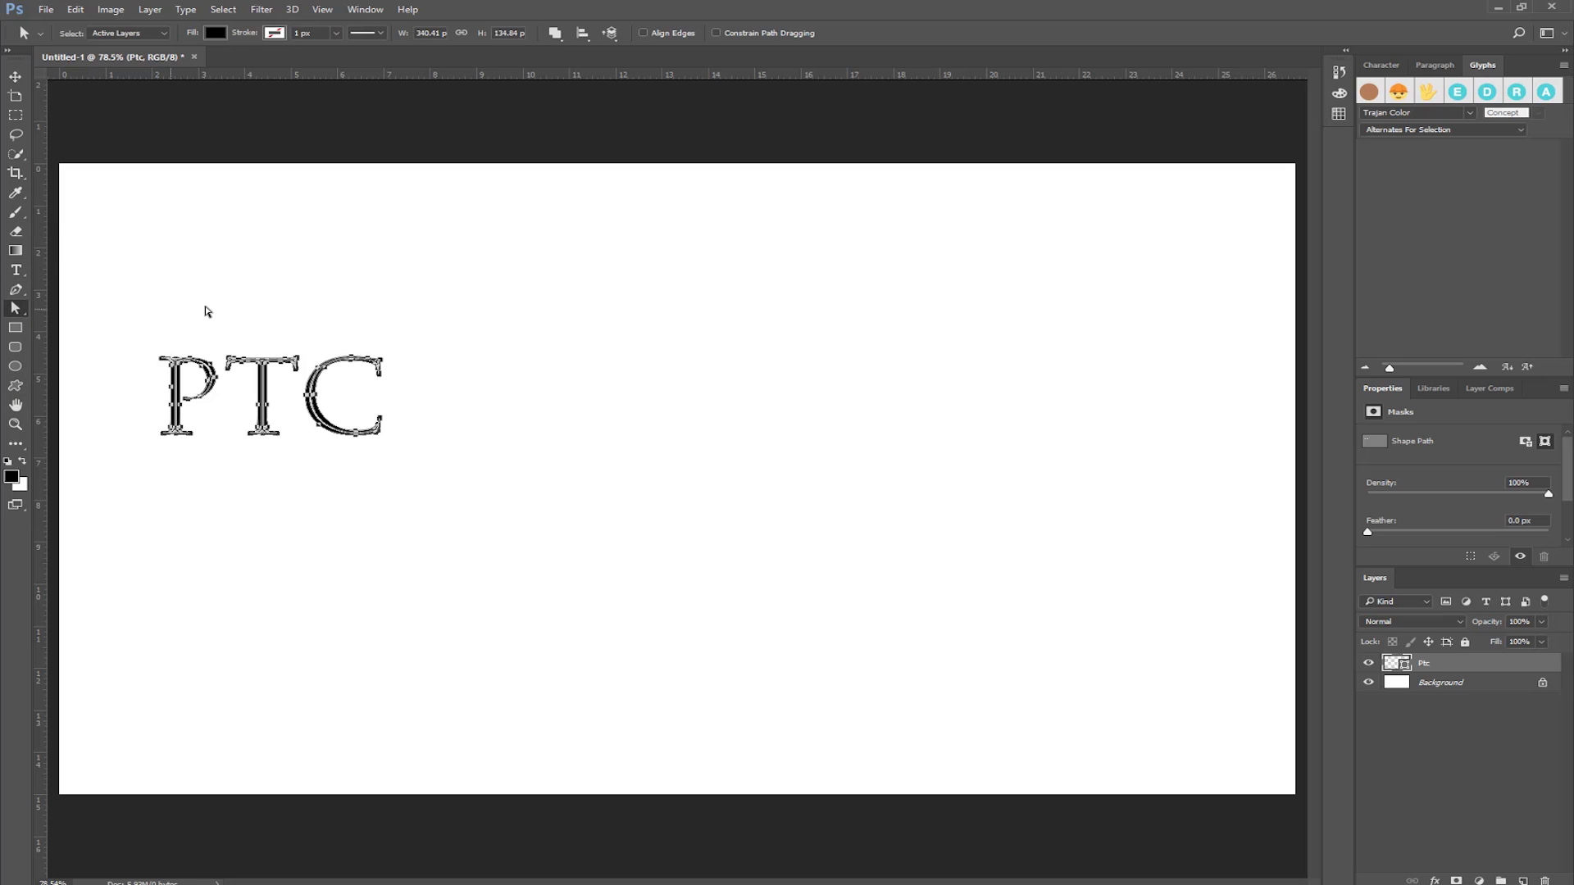
{"action": "left_click", "coordinate": [350, 471]}
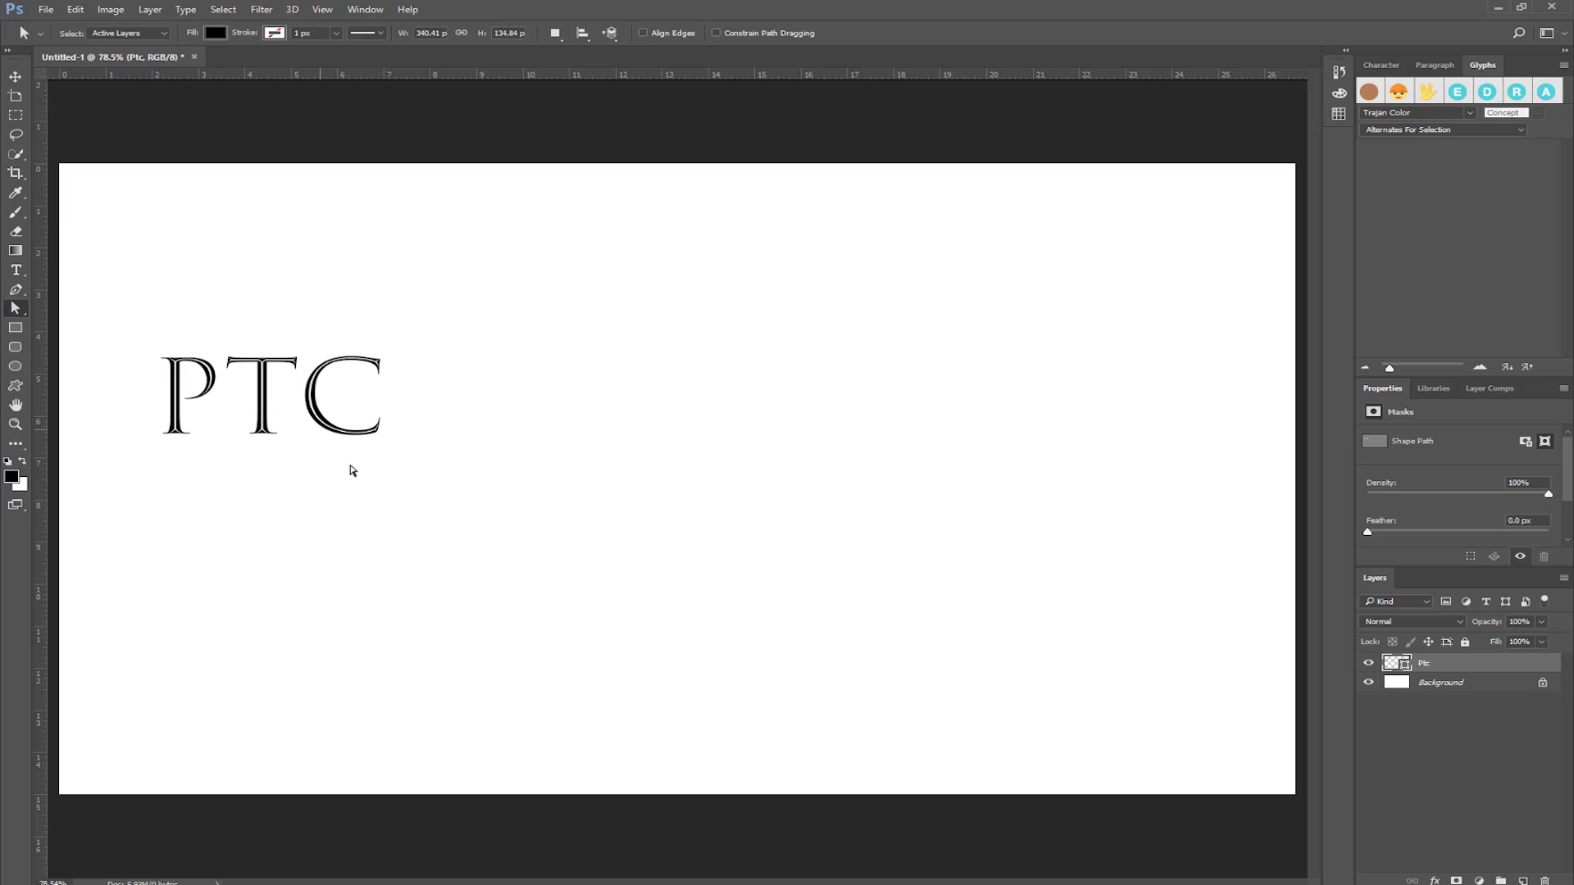
- Preview a bright red fill for the PTC shape, then cancel to keep it black
{"action": "double_click", "coordinate": [1391, 666]}
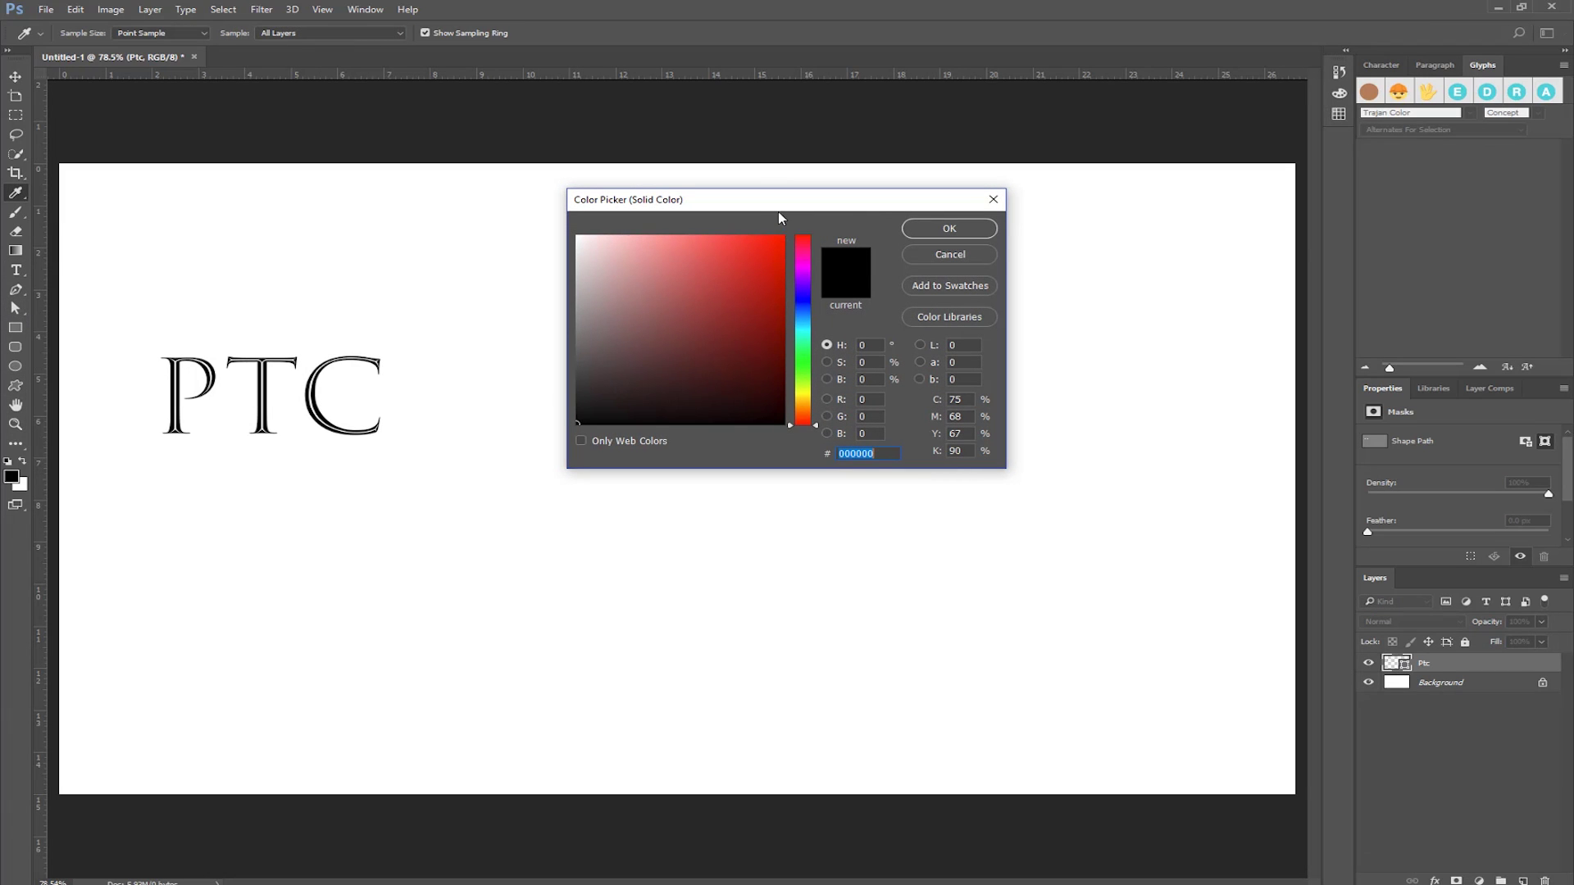
{"action": "left_click_drag", "start_coordinate": [779, 209], "coordinate": [761, 204]}
{"action": "left_click", "coordinate": [761, 239]}
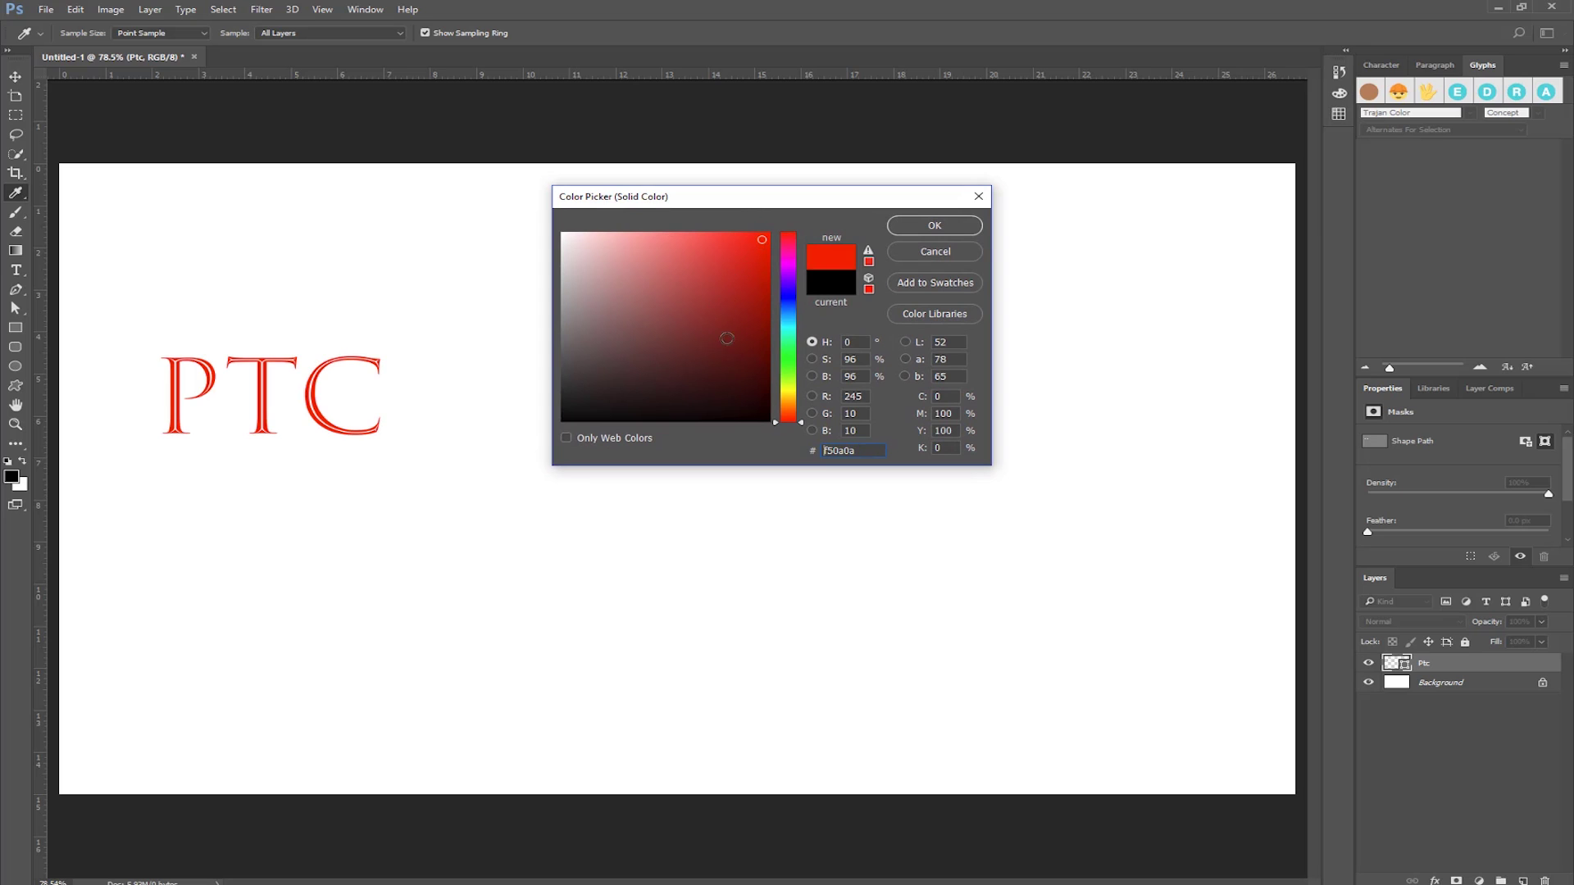
{"action": "left_click", "coordinate": [936, 252]}
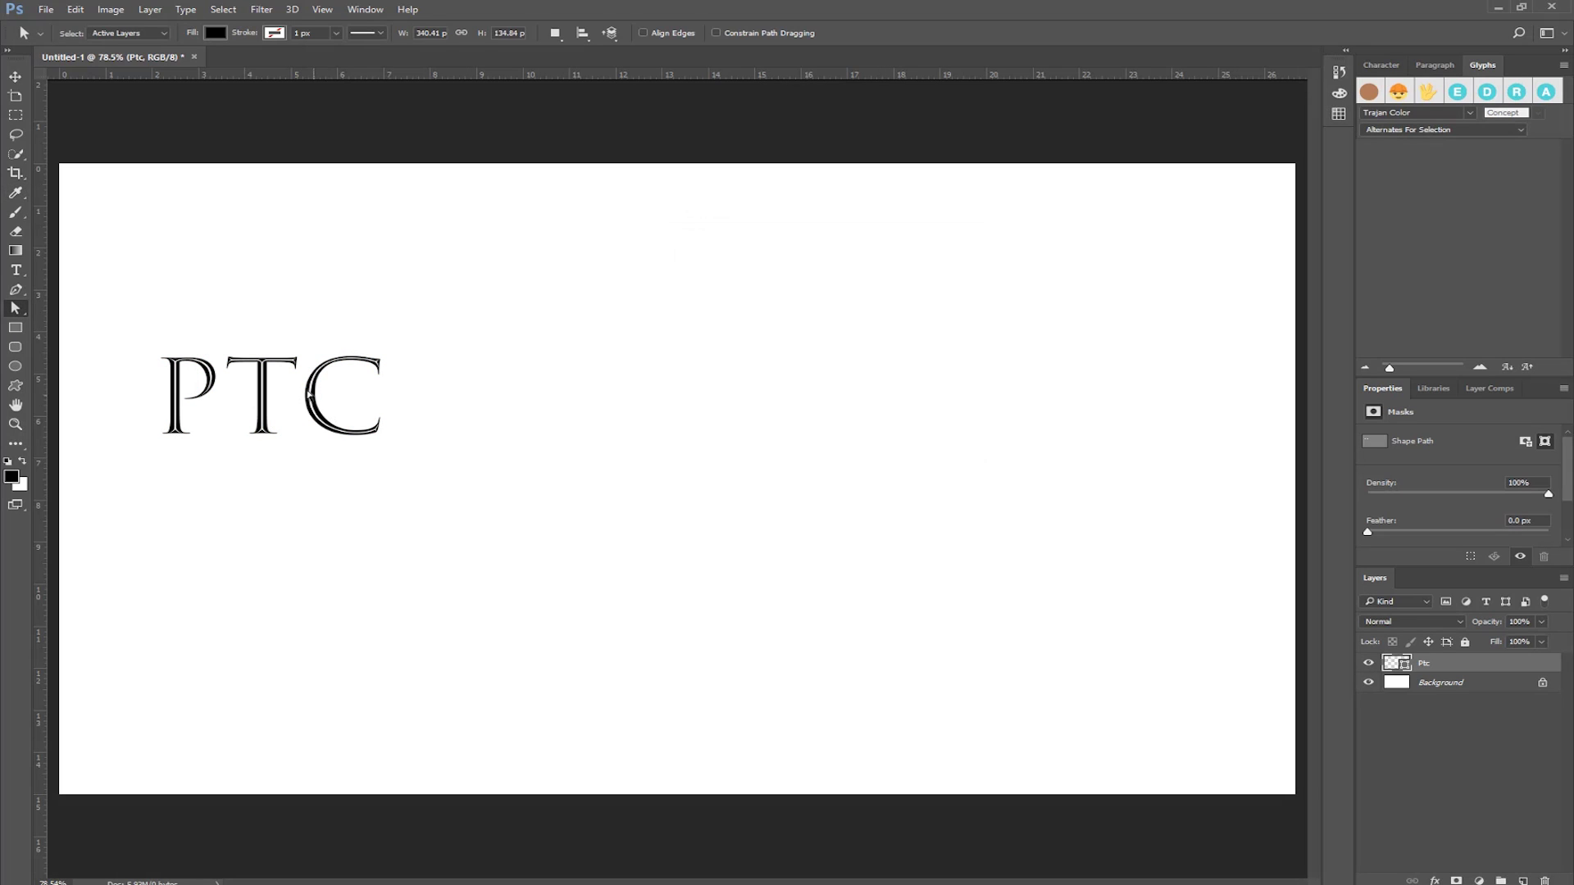
- Marquee-select and release the letter paths, then drag the C's top end toward the upper right
{"action": "right_click", "coordinate": [16, 309]}
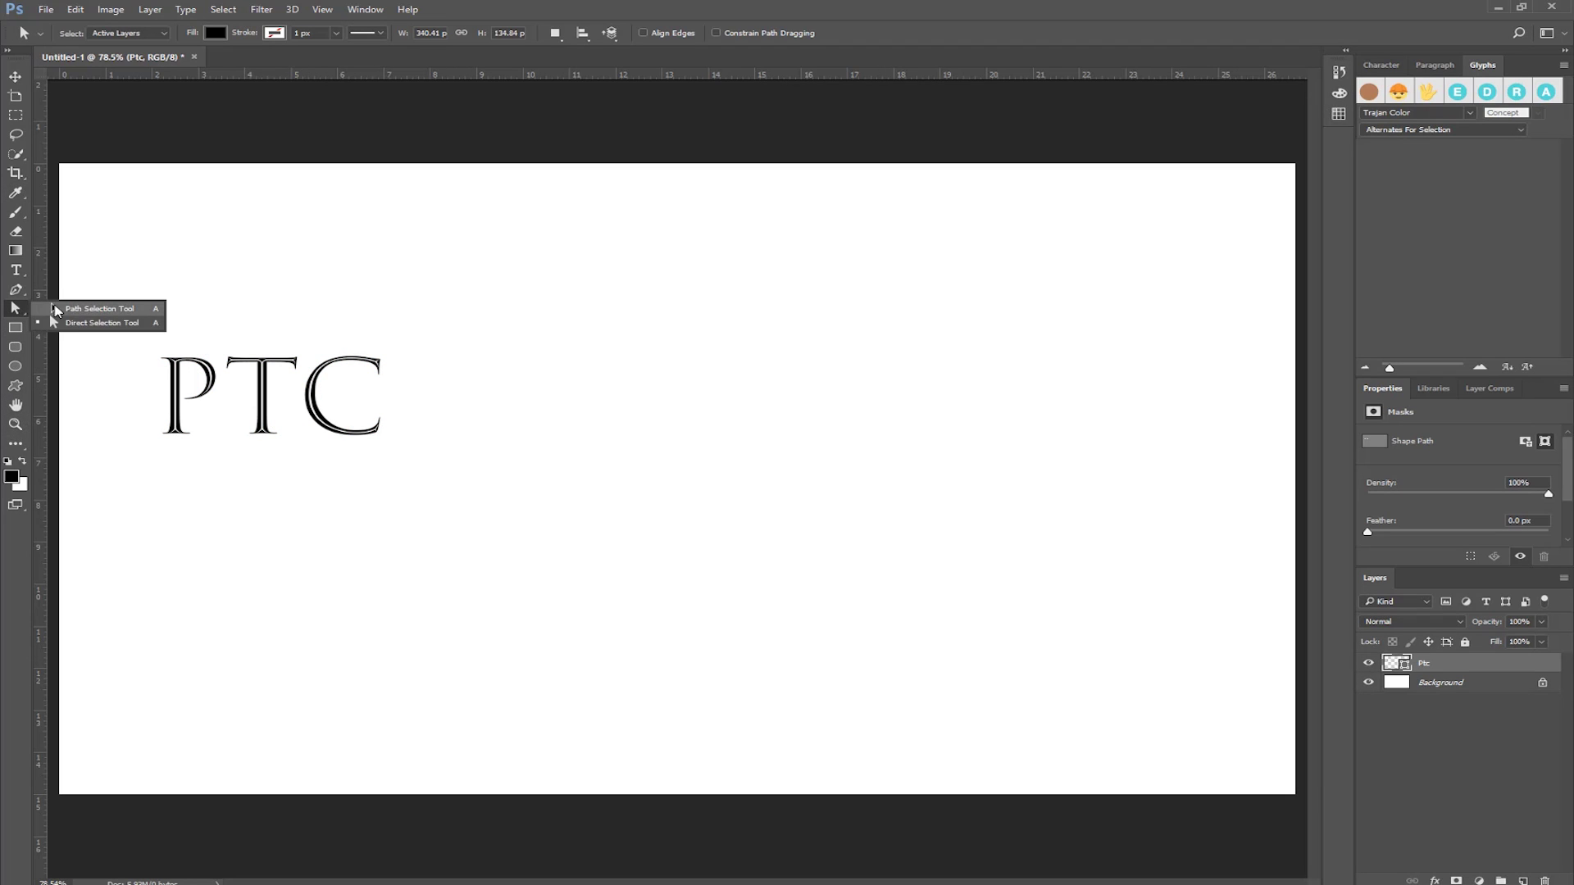
{"action": "left_click", "coordinate": [99, 309]}
{"action": "left_click_drag", "start_coordinate": [139, 335], "coordinate": [264, 455]}
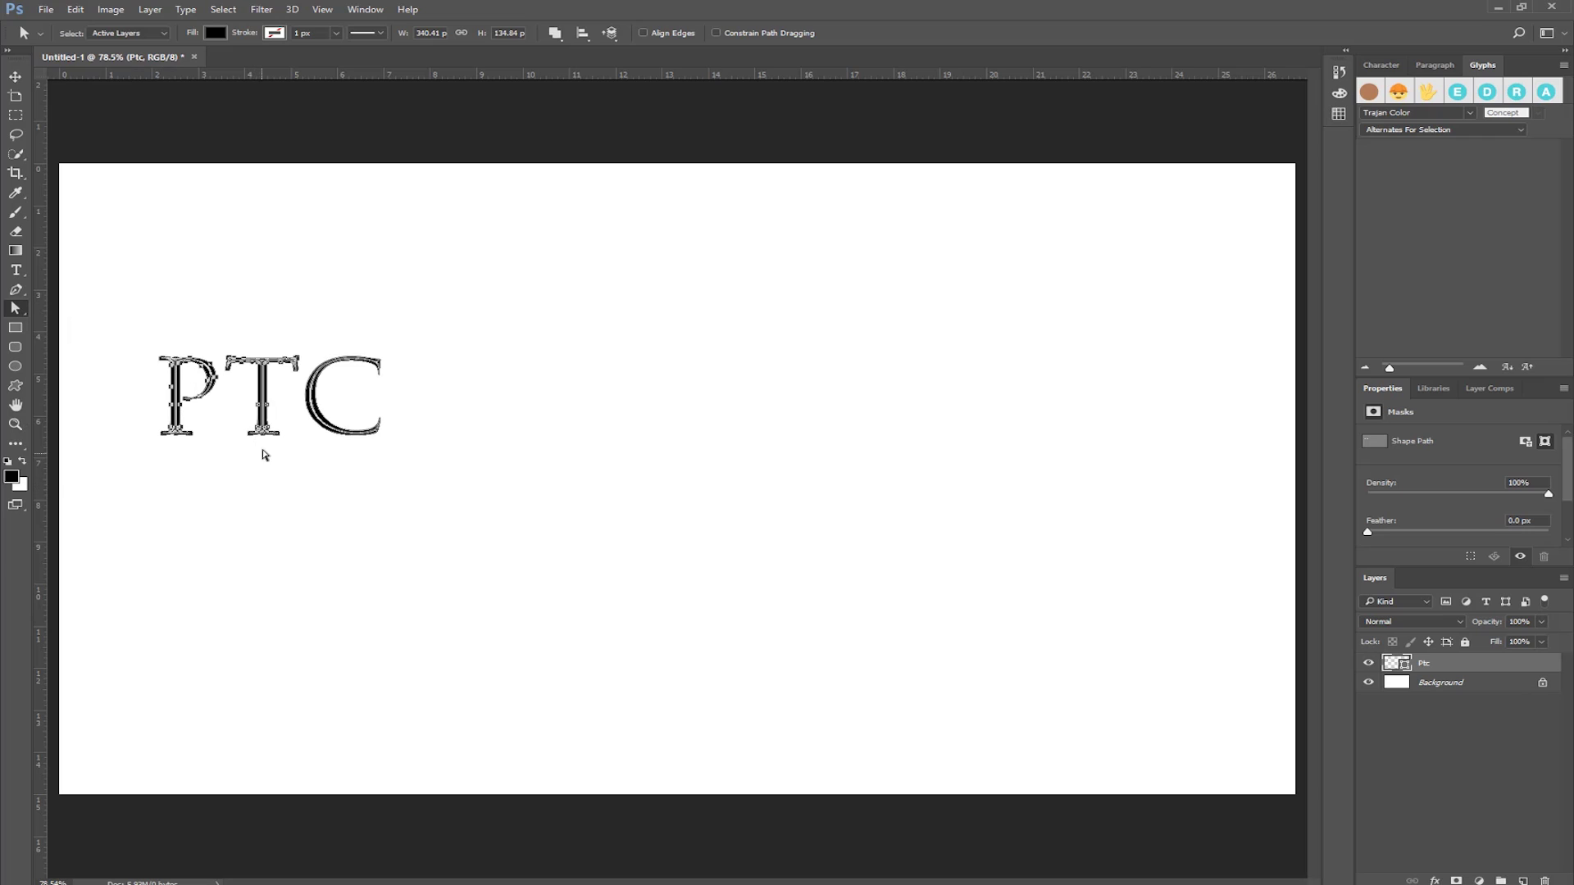
{"action": "left_click", "coordinate": [238, 410]}
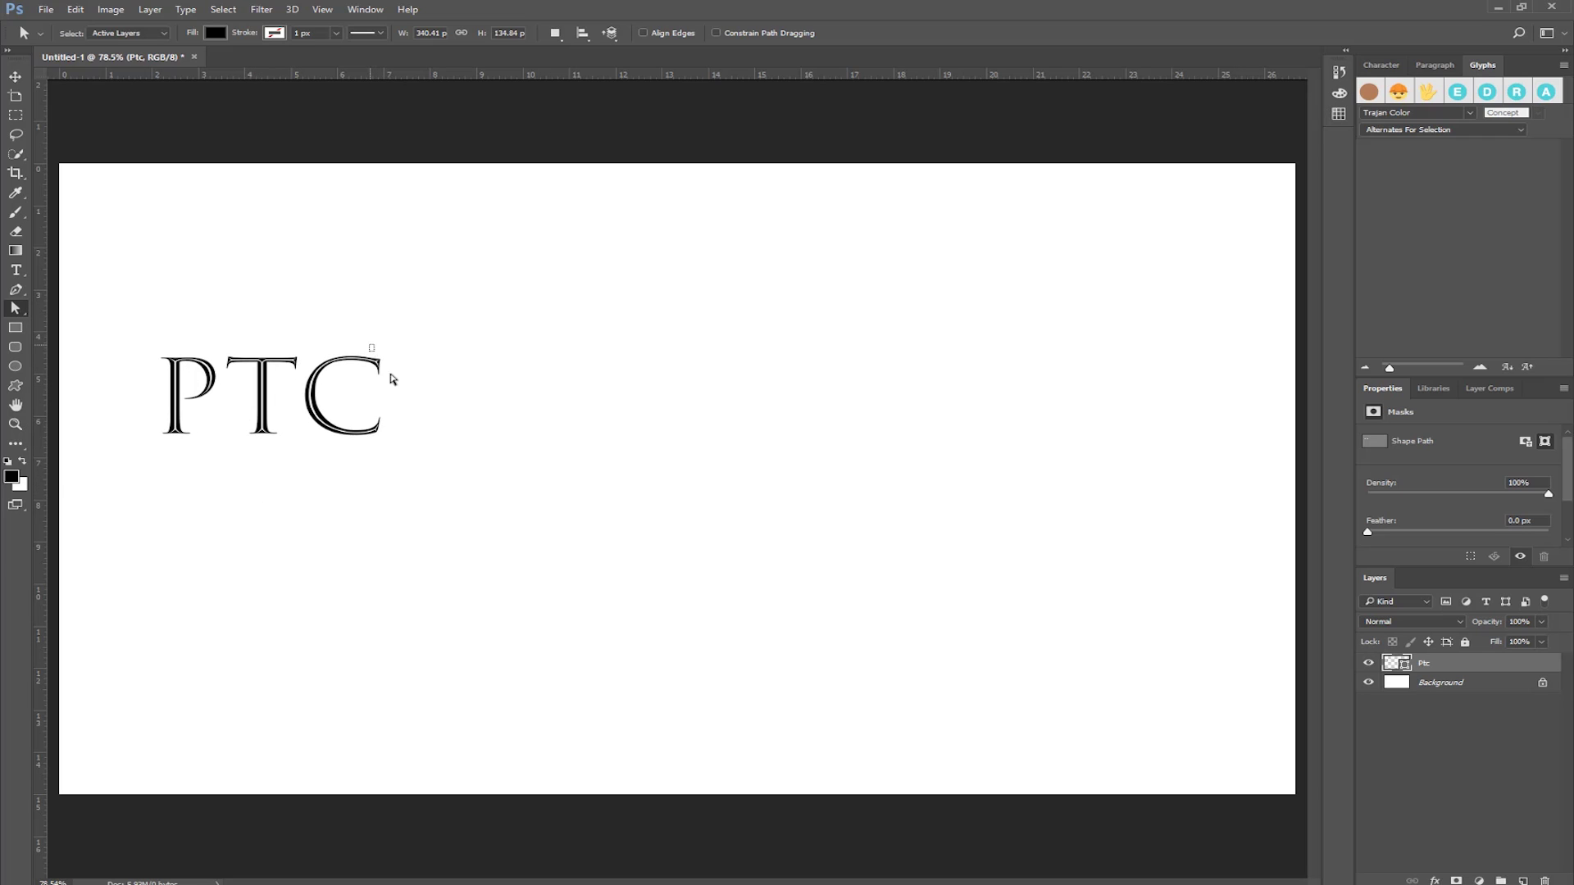
{"action": "left_click_drag", "start_coordinate": [380, 364], "coordinate": [464, 348]}
- Delete the Ptc shape layer and start a new text layer in the EmojiOne font
{"action": "left_click_drag", "start_coordinate": [1432, 663], "coordinate": [1430, 671]}
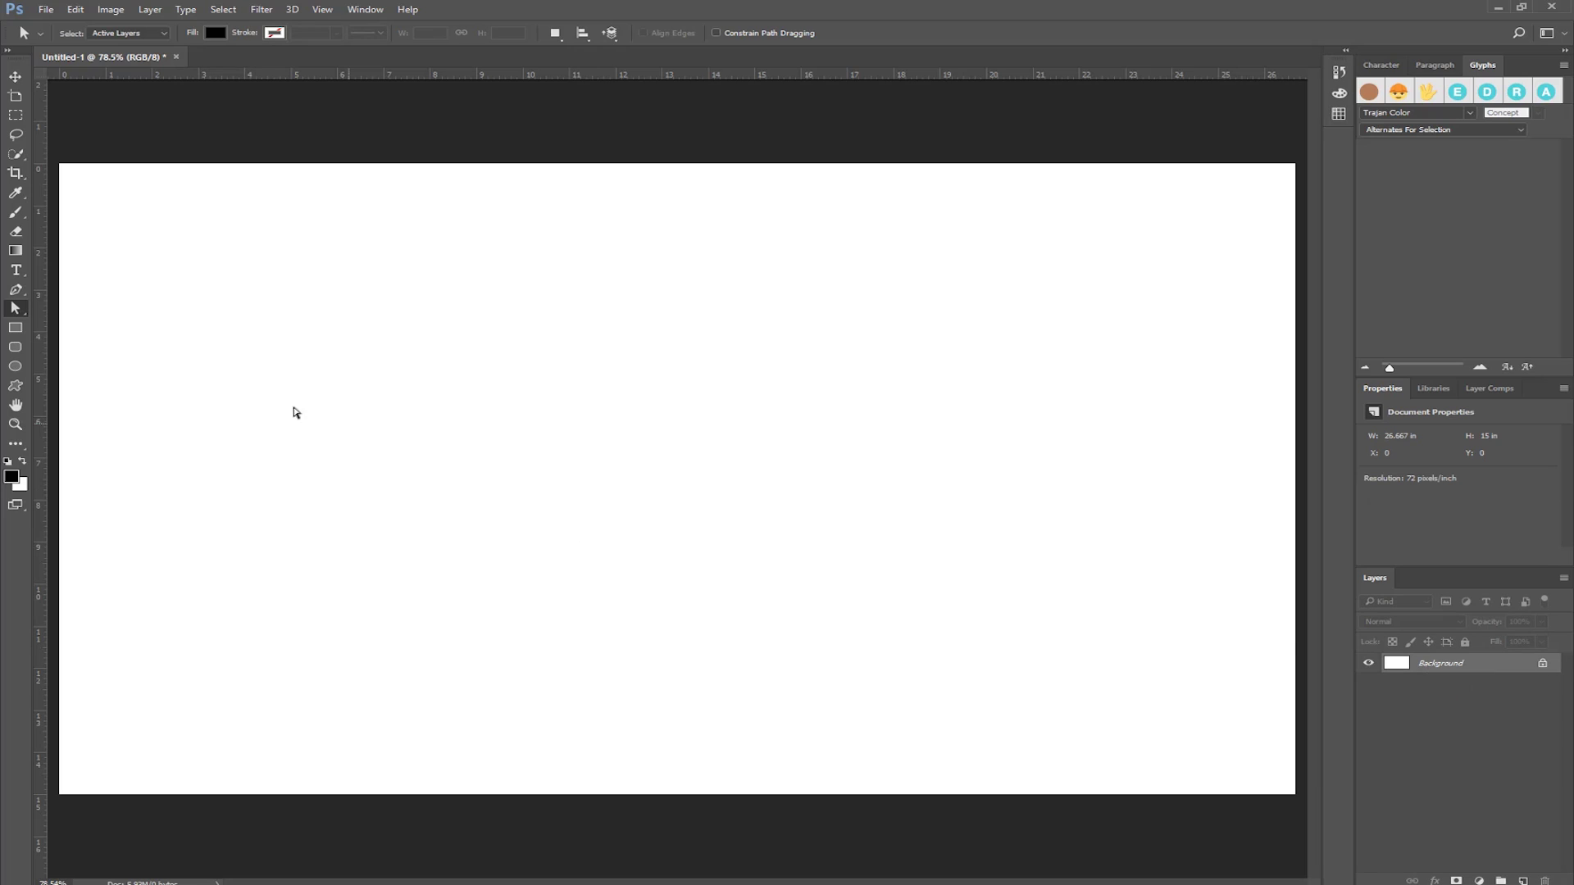
{"action": "left_click", "coordinate": [17, 270]}
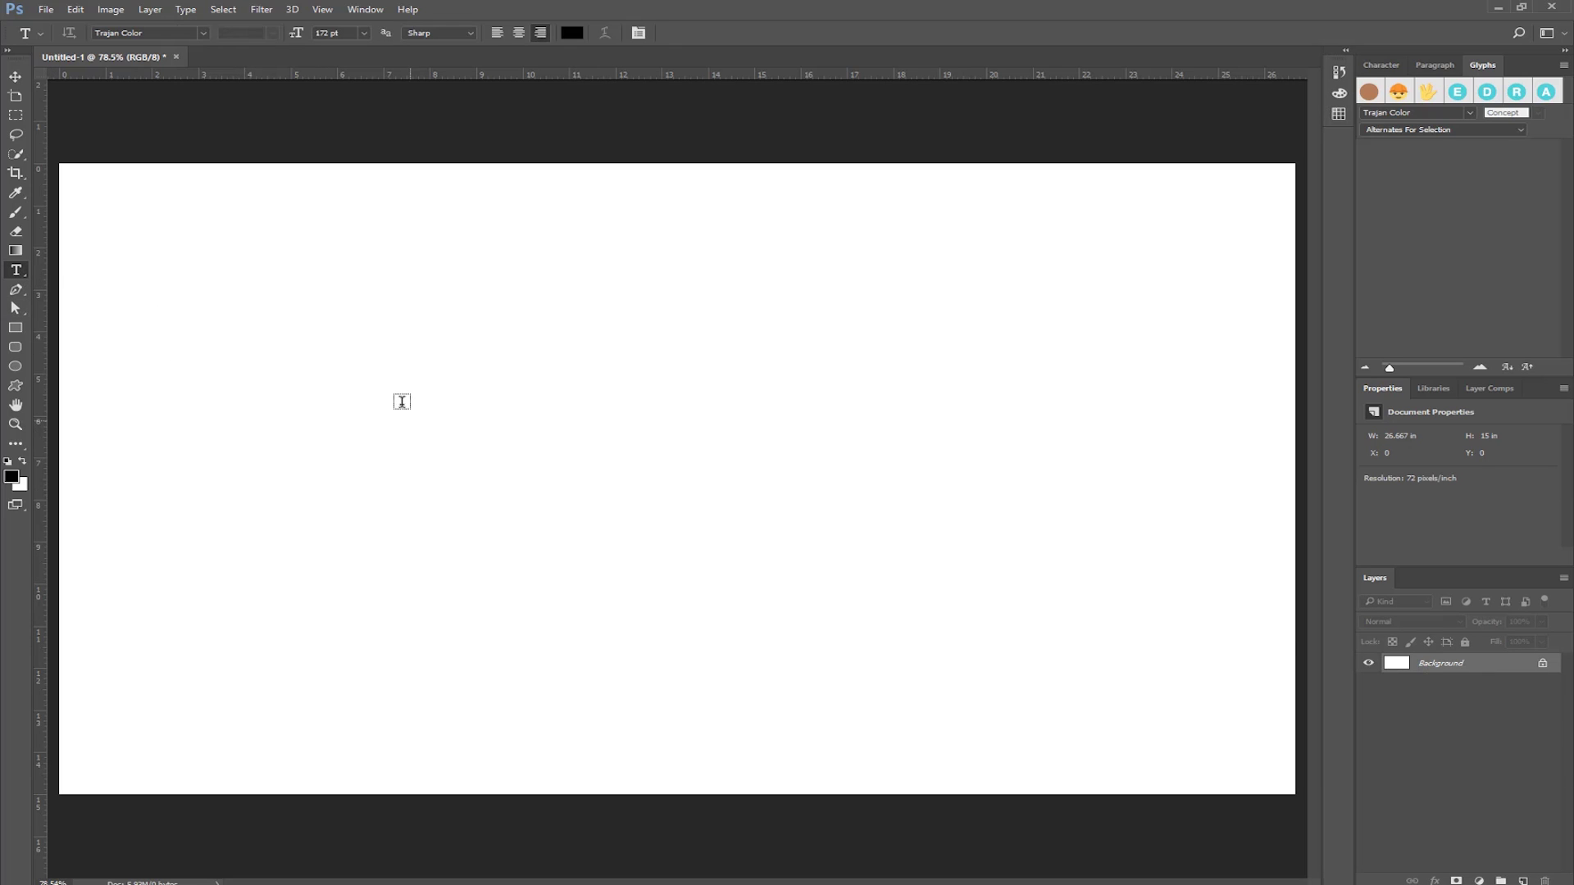
{"action": "left_click", "coordinate": [199, 32]}
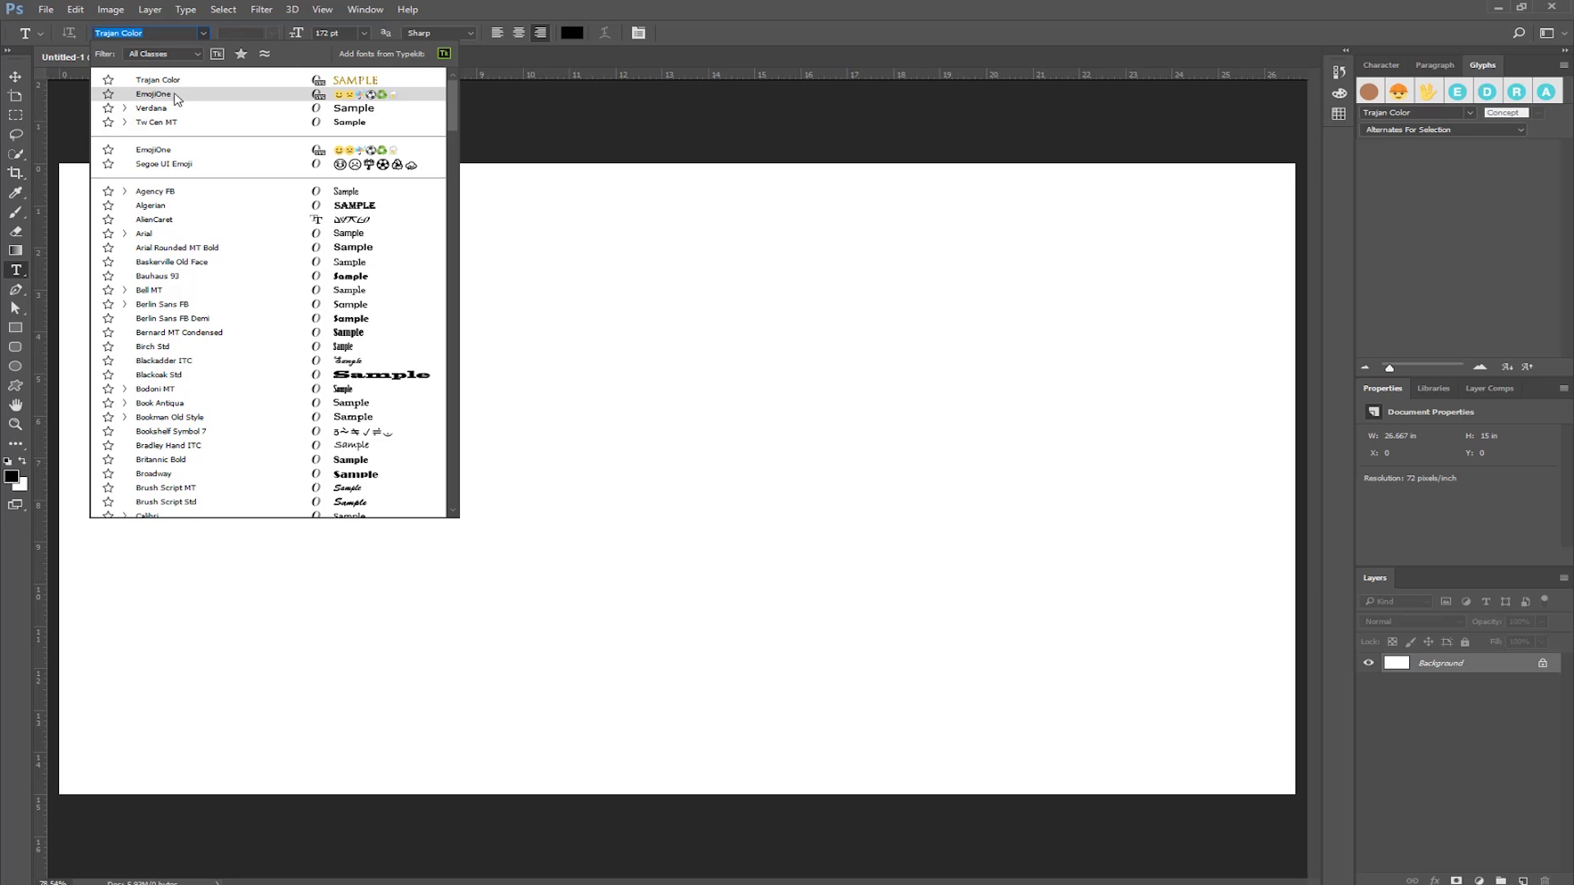
{"action": "left_click", "coordinate": [327, 103]}
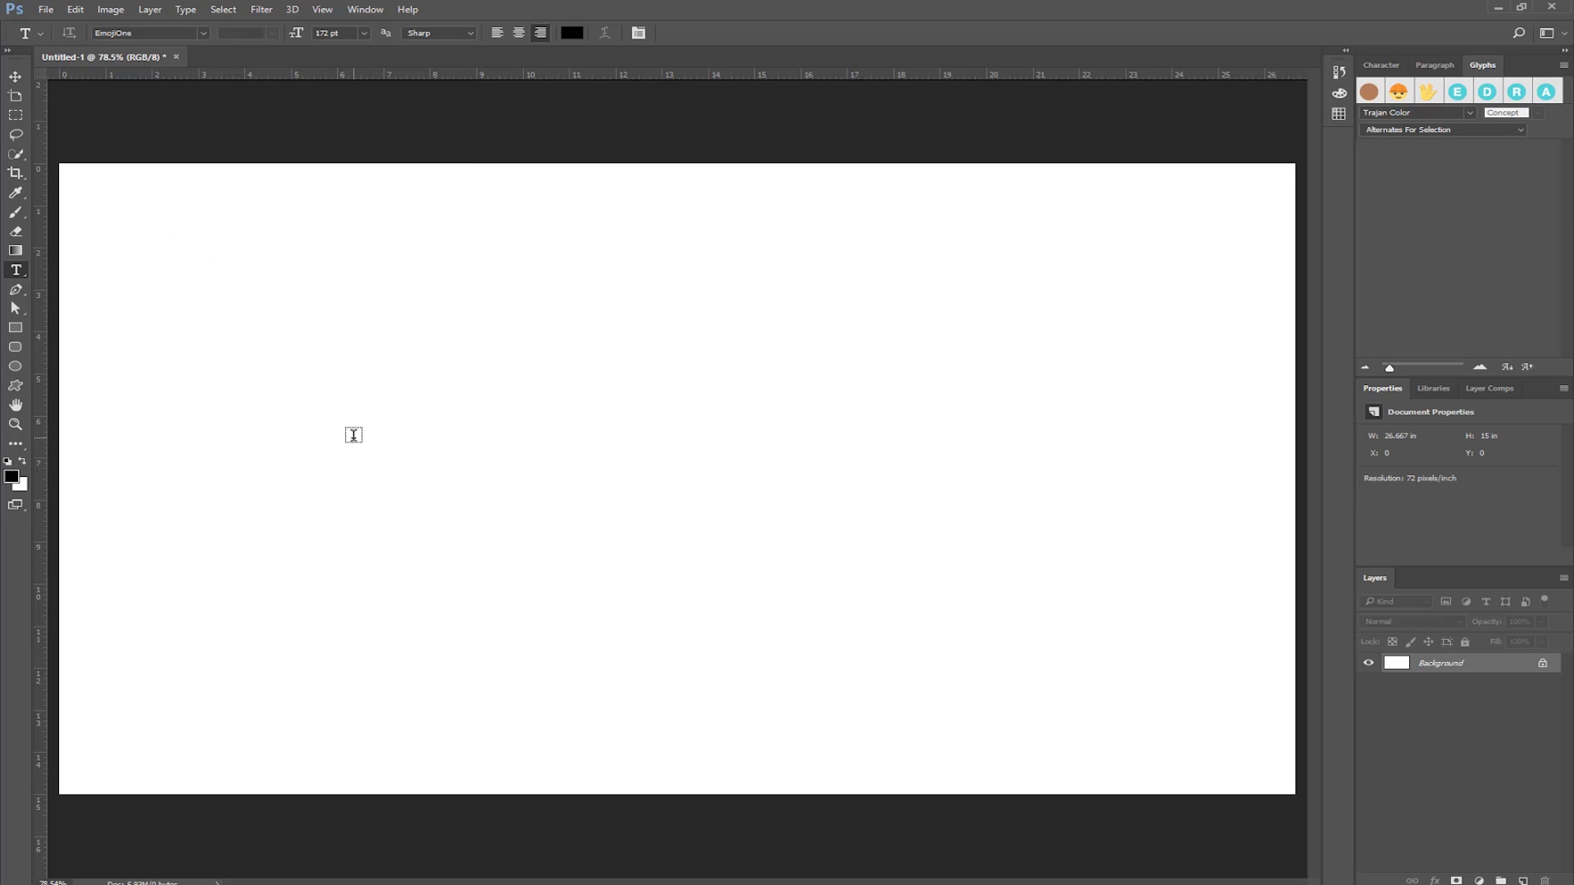
{"action": "left_click", "coordinate": [373, 417]}
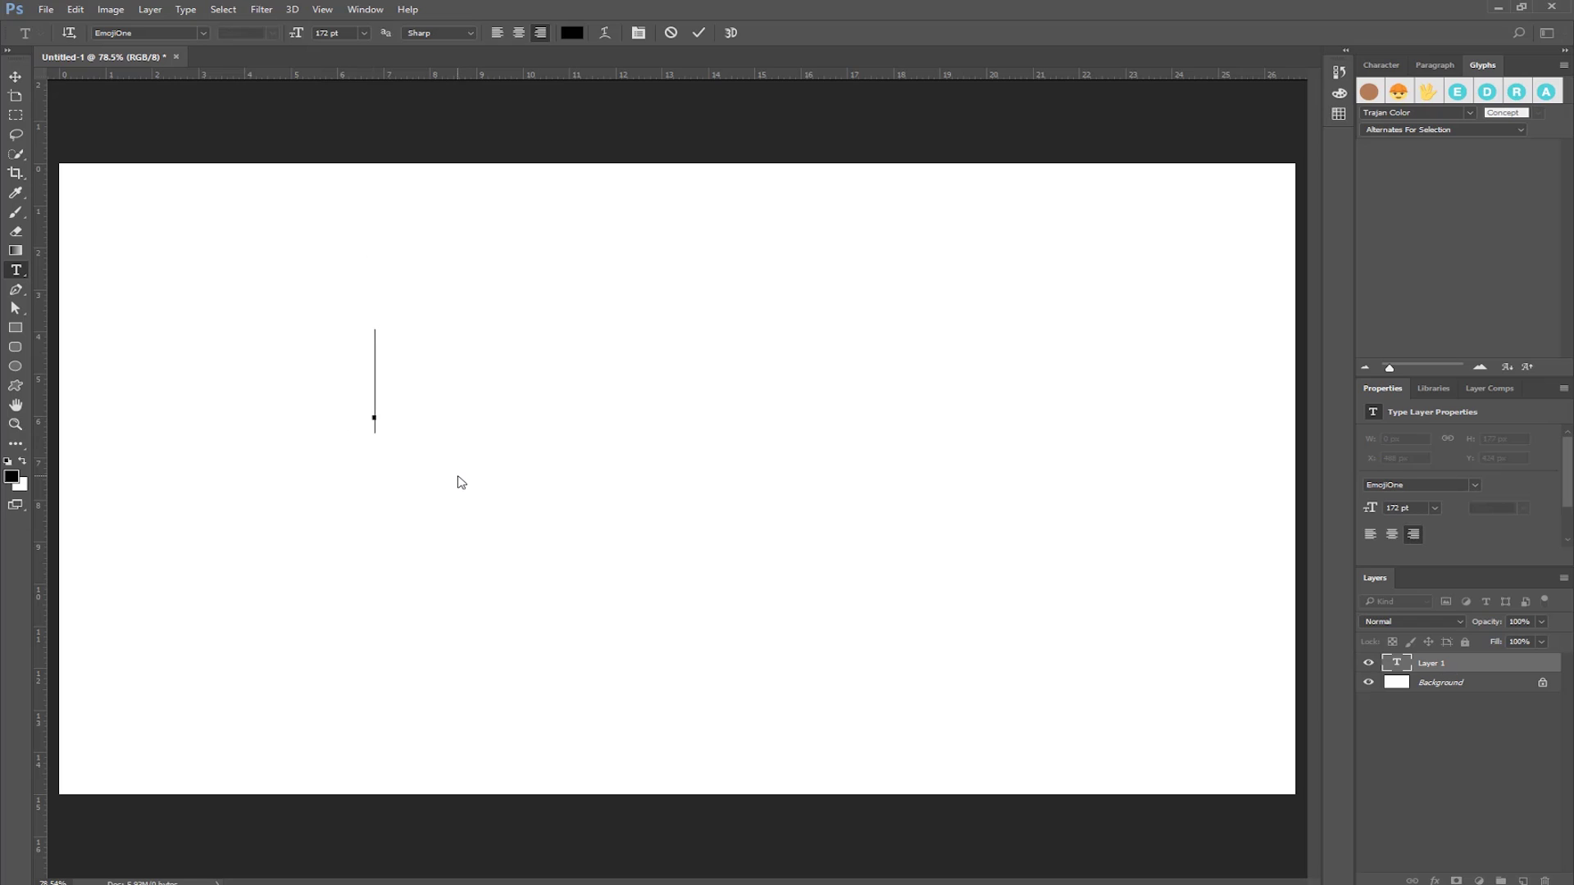
{"action": "type", "text": "PTC"}
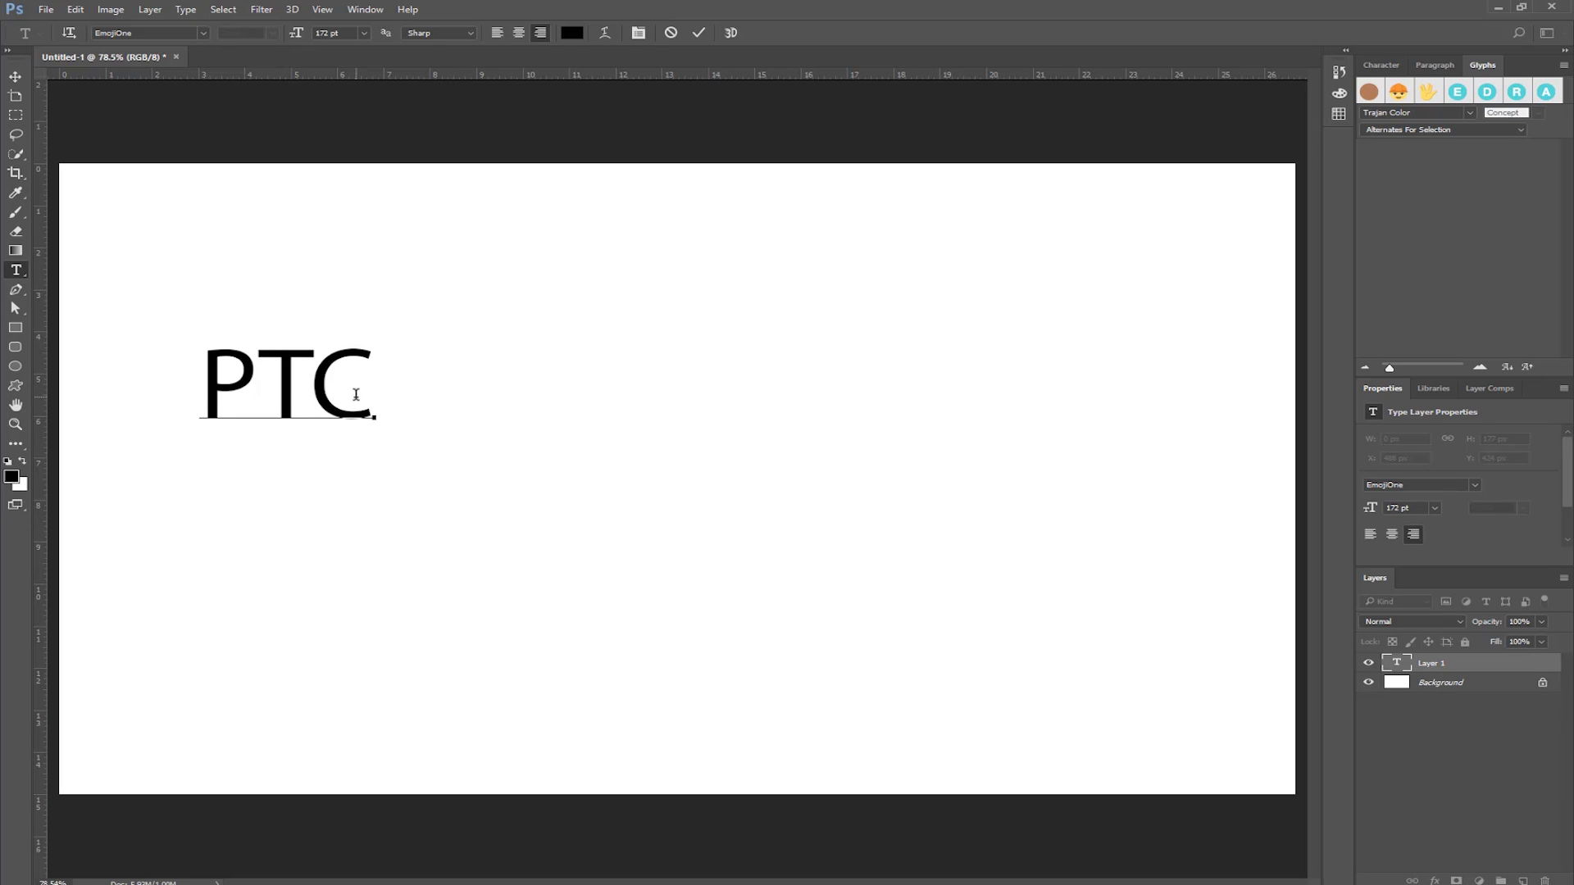
- Show the Entire Font in the Glyphs panel and insert the grinning smiley after PTC
{"action": "left_click", "coordinate": [1518, 129]}
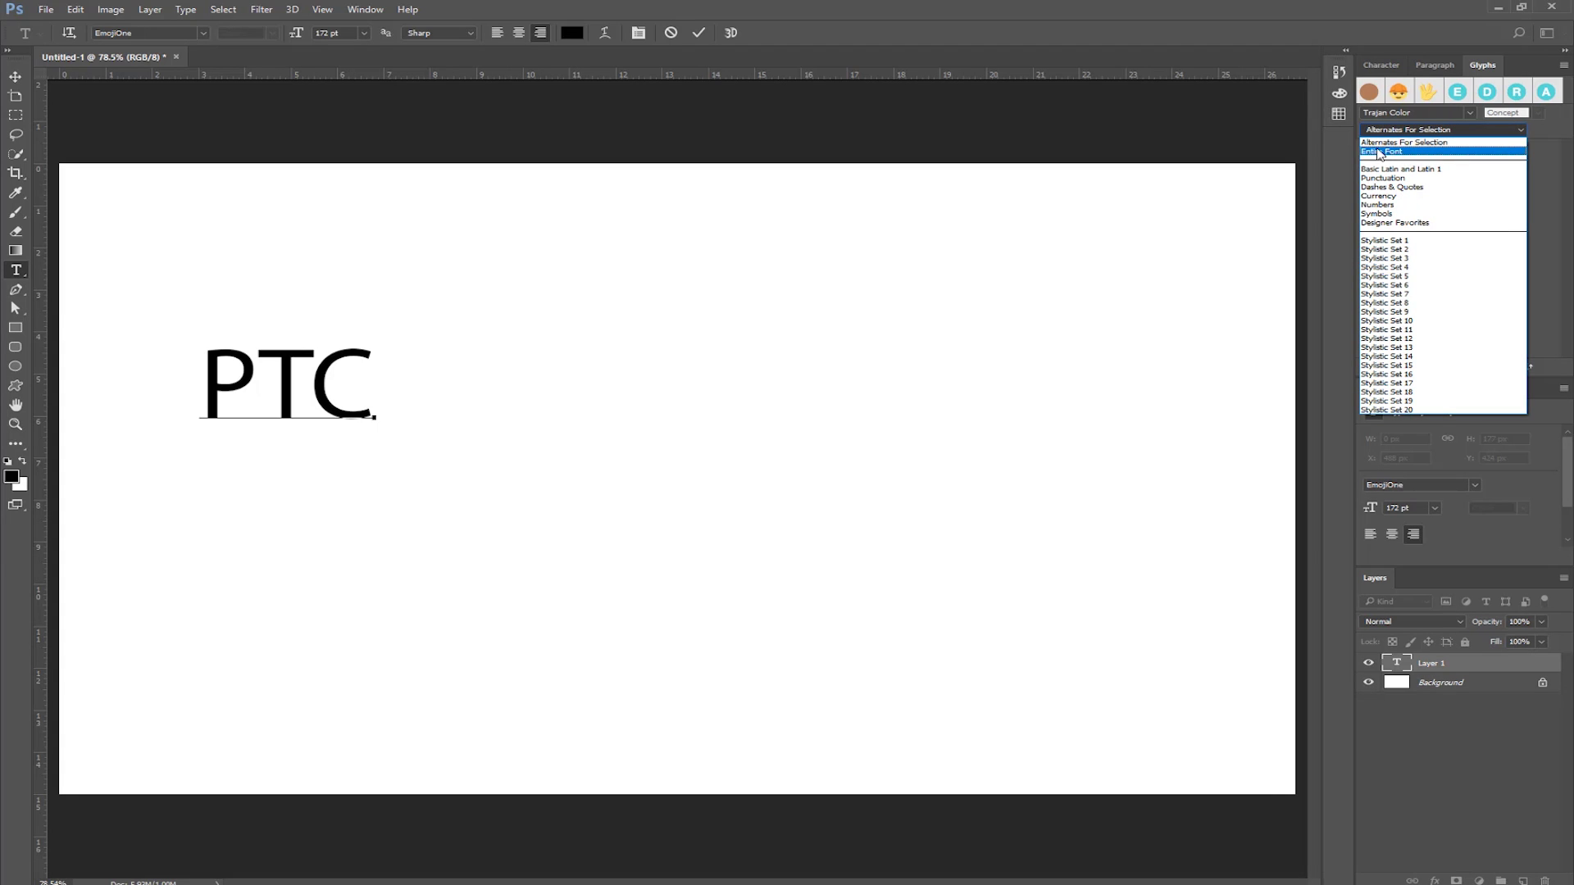
{"action": "left_click", "coordinate": [1383, 151]}
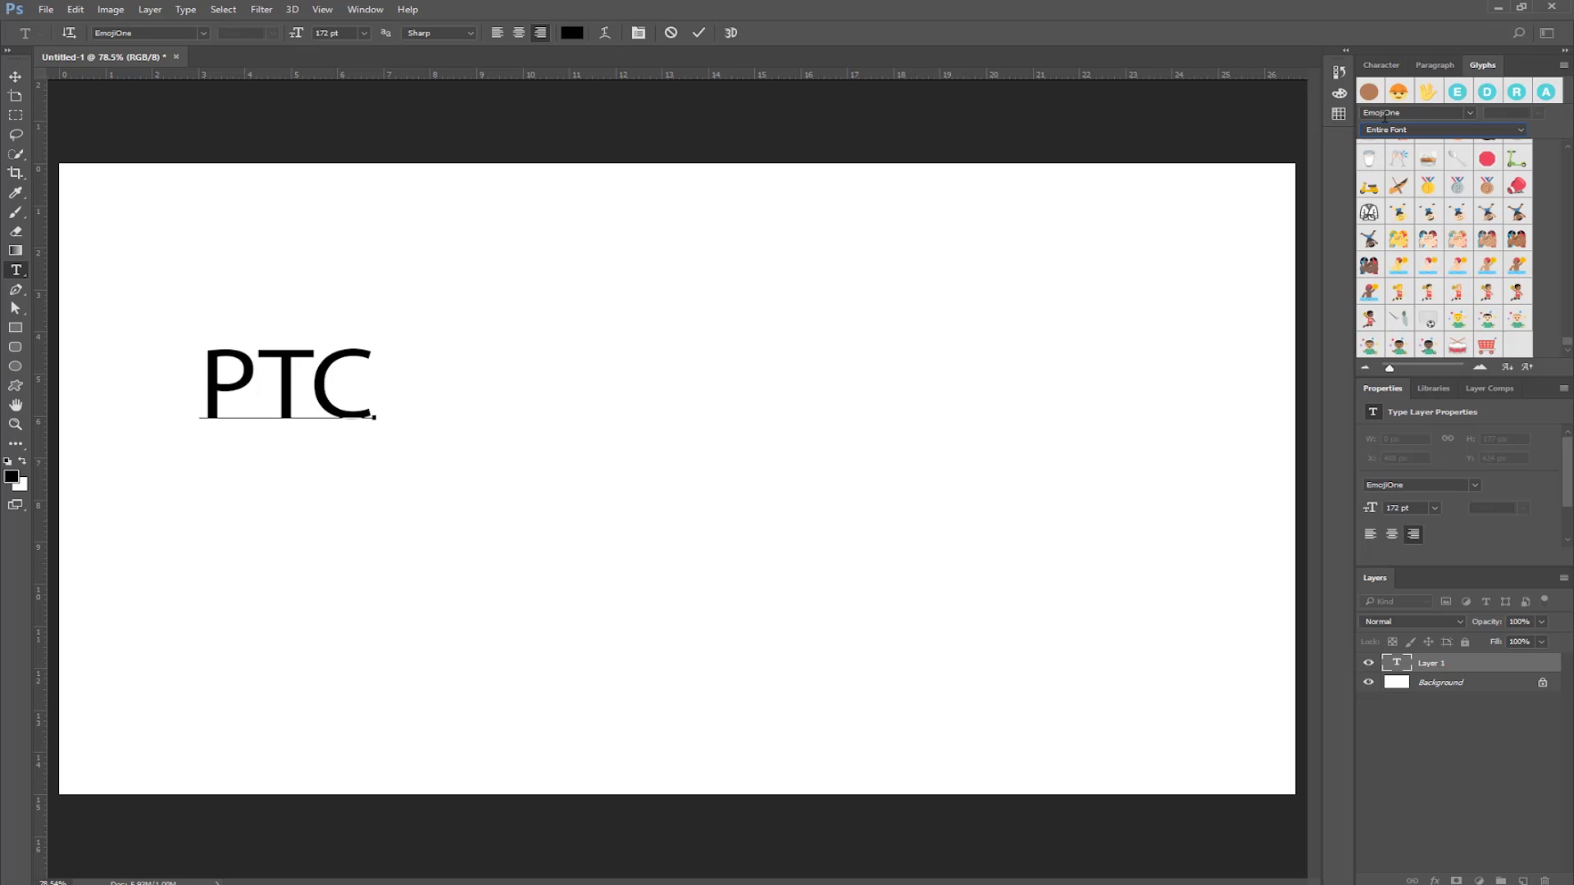
{"action": "left_click_drag", "start_coordinate": [1567, 344], "coordinate": [1566, 153]}
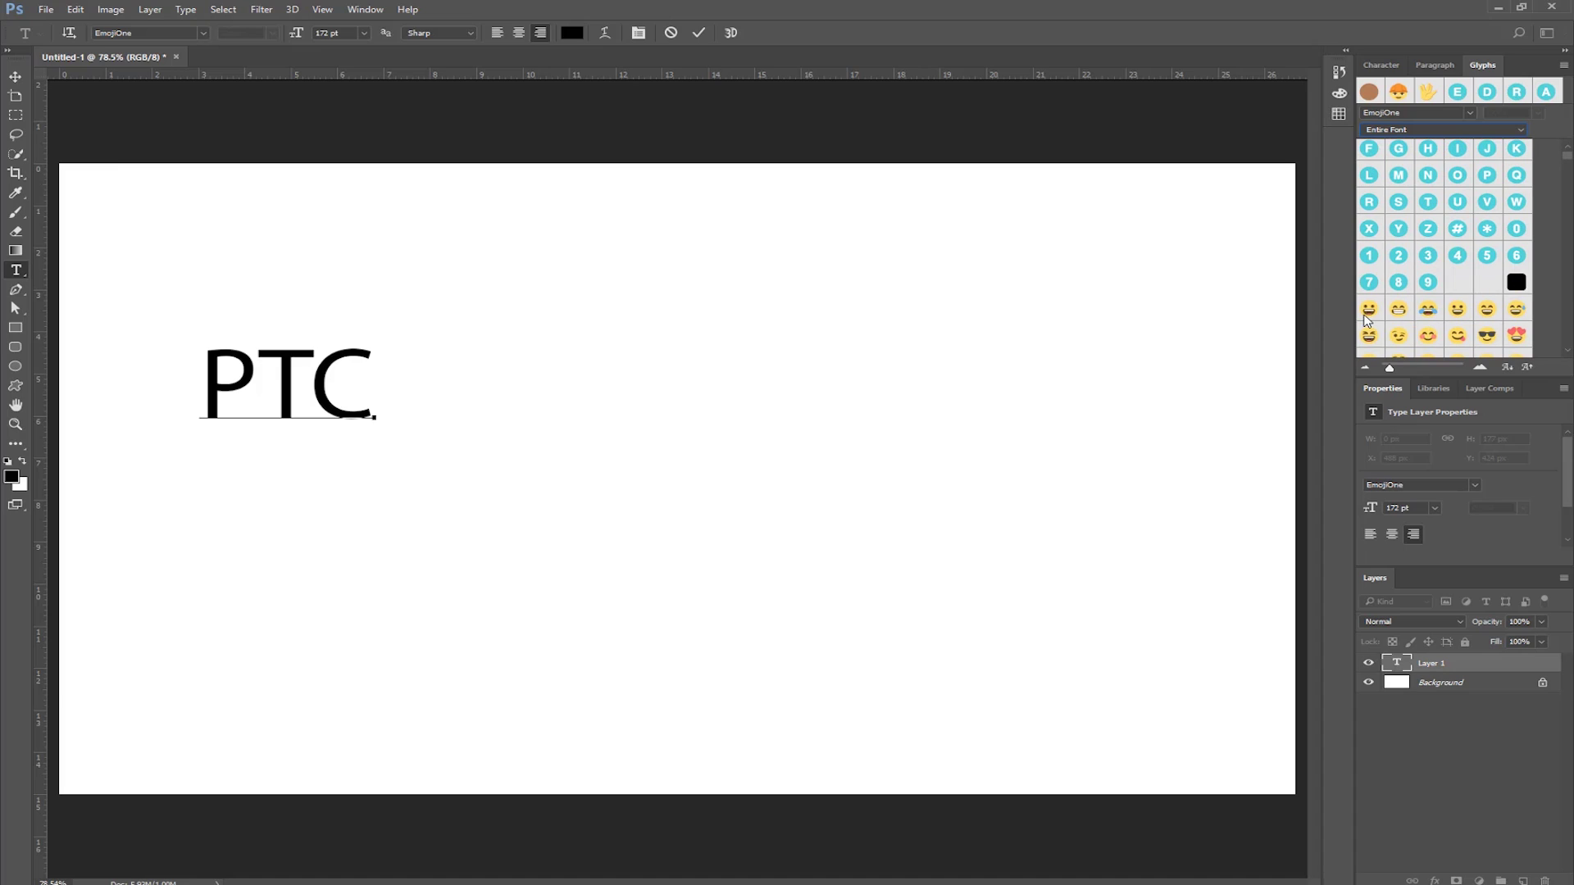
{"action": "double_click", "coordinate": [1369, 309]}
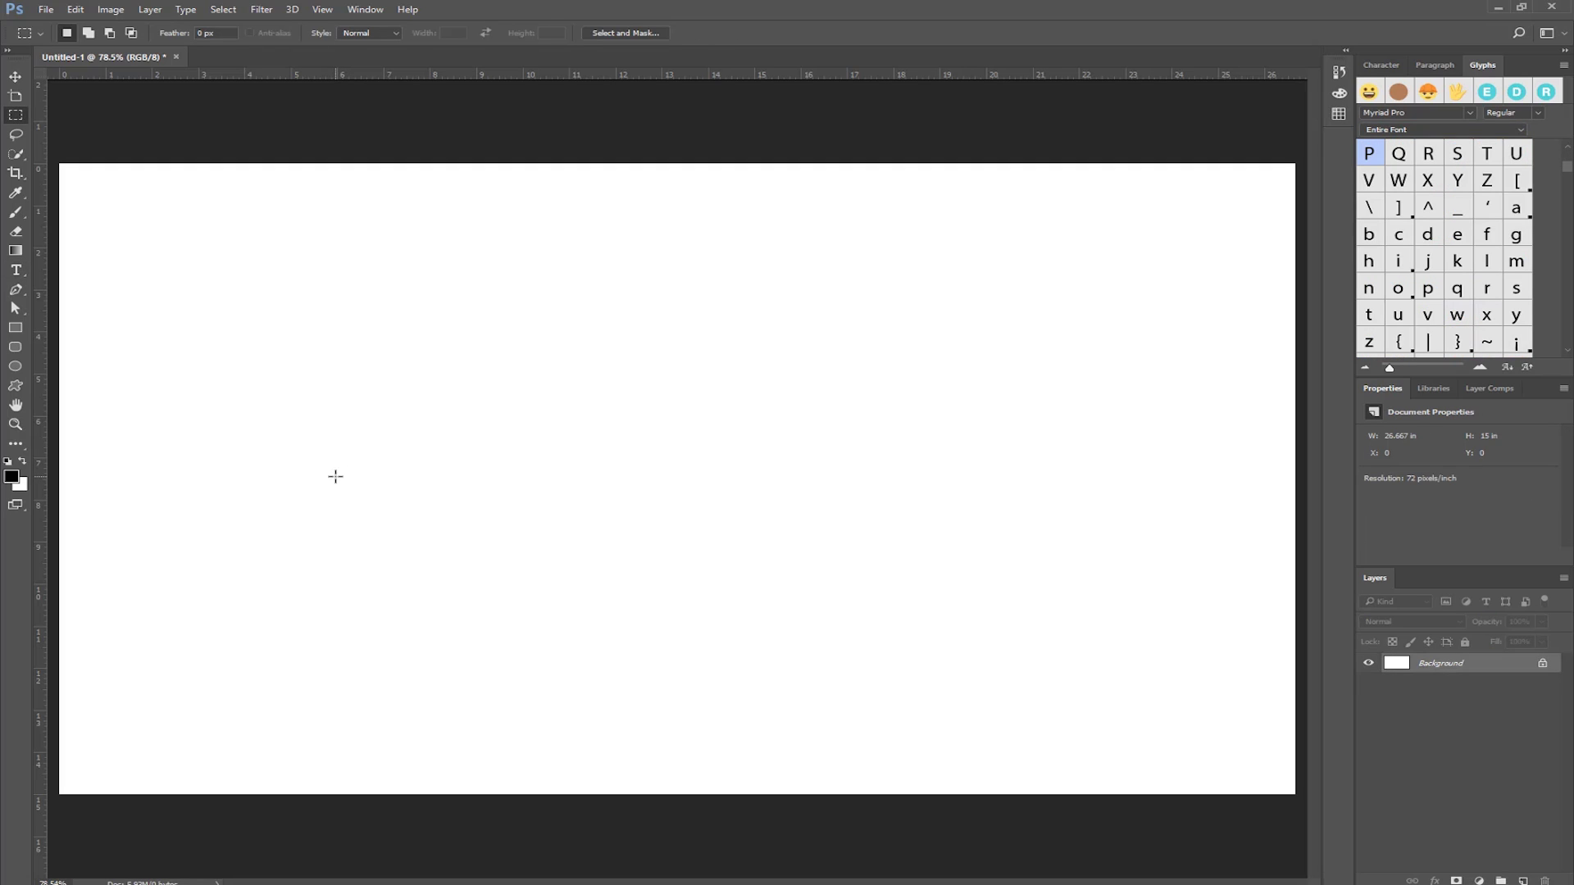
- Start a fresh EmojiOne text layer on the canvas
{"action": "key", "text": "t"}
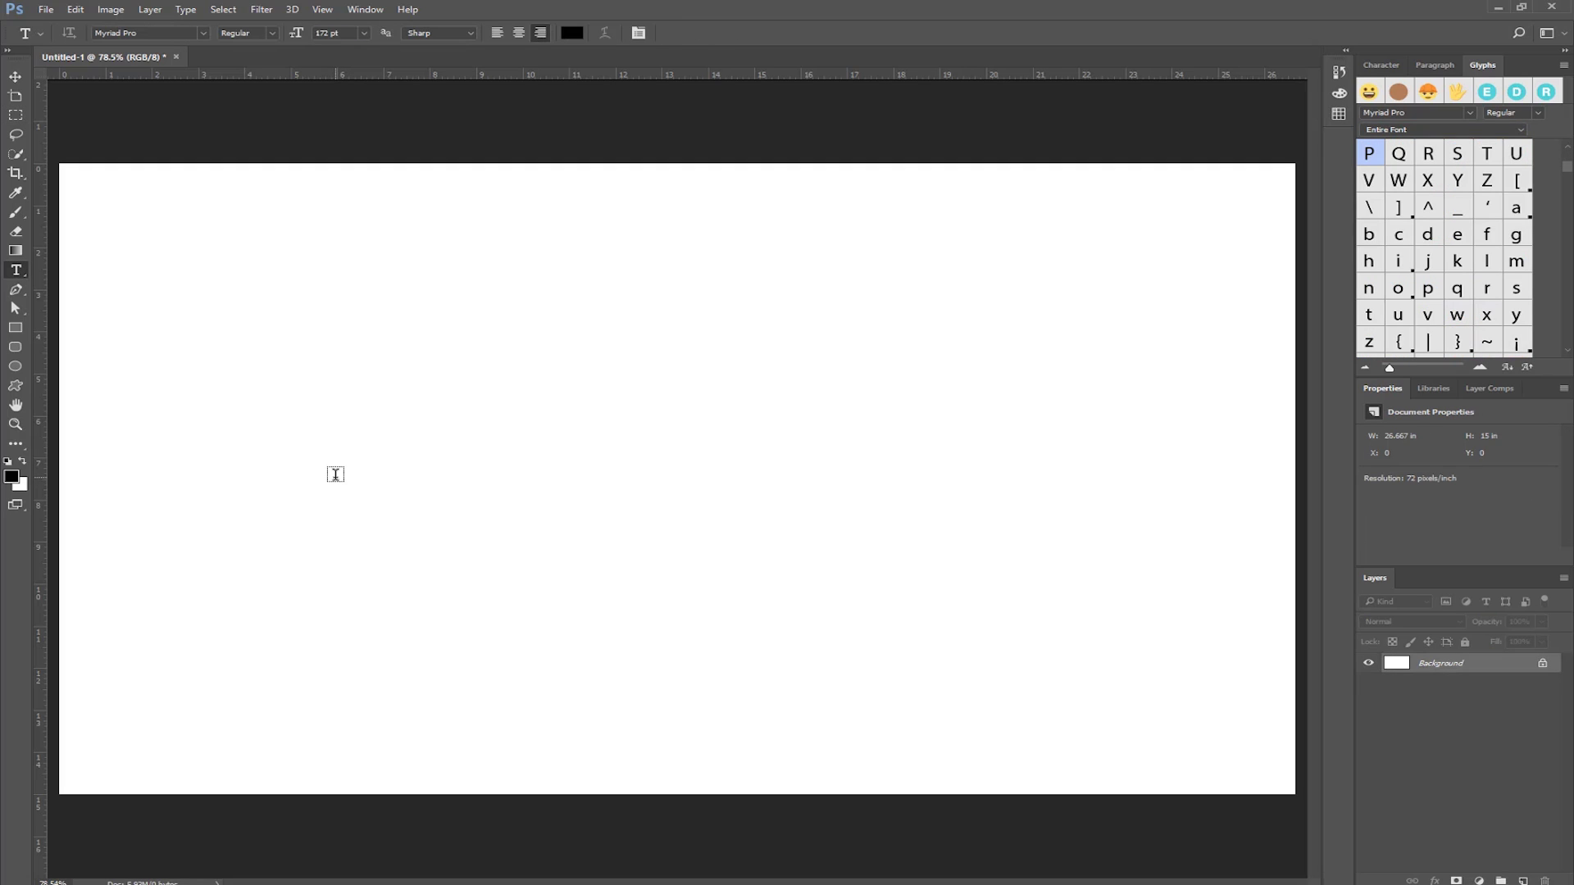
{"action": "left_click", "coordinate": [203, 33]}
{"action": "left_click", "coordinate": [172, 83]}
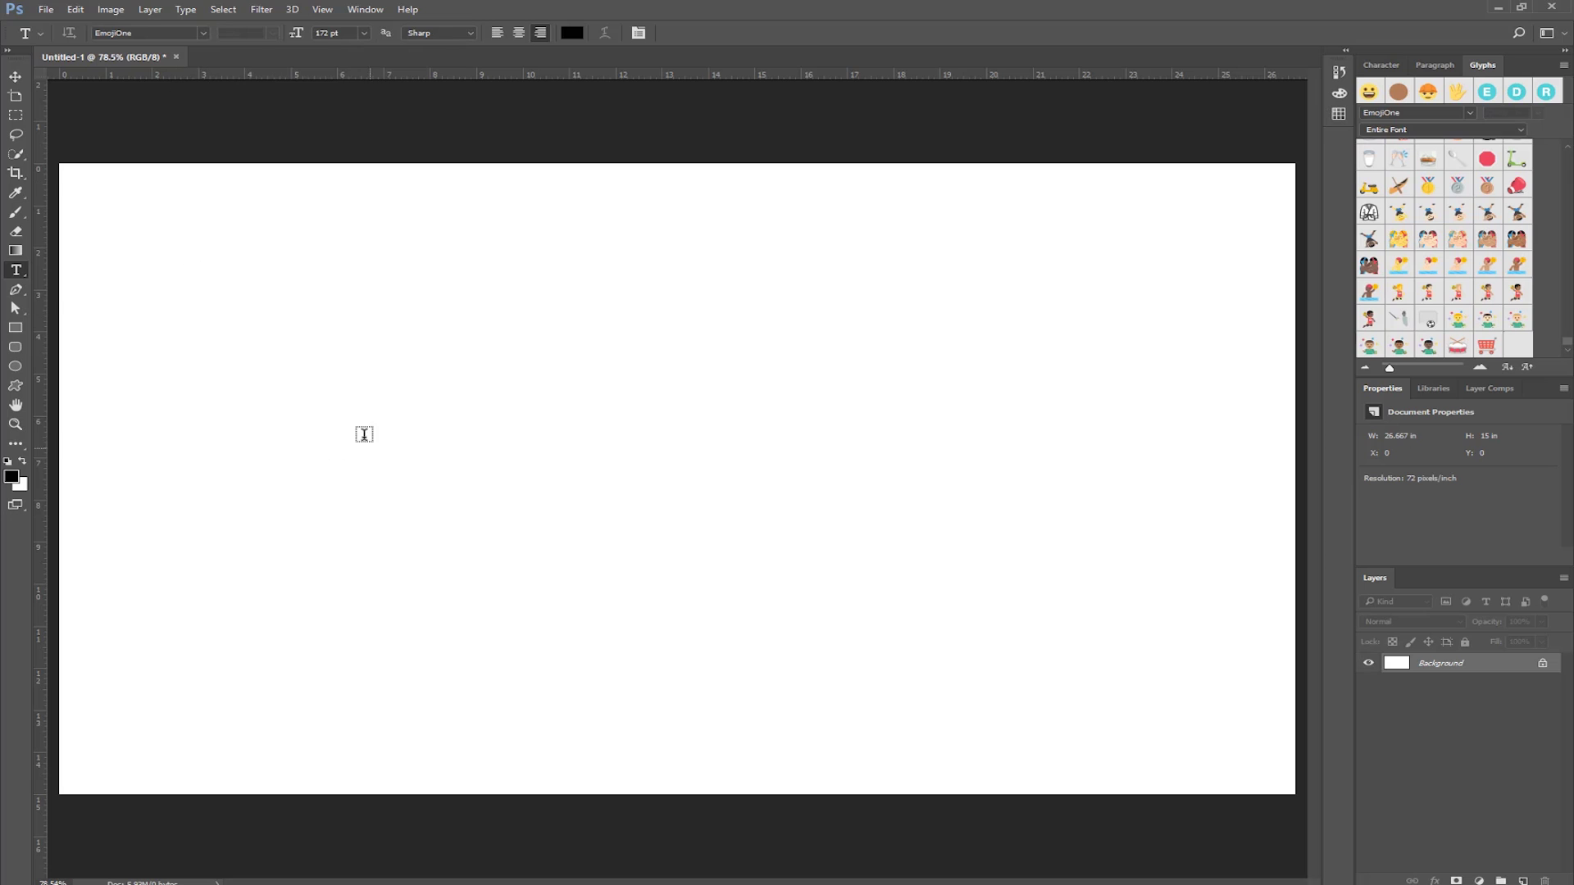
{"action": "left_click", "coordinate": [433, 439]}
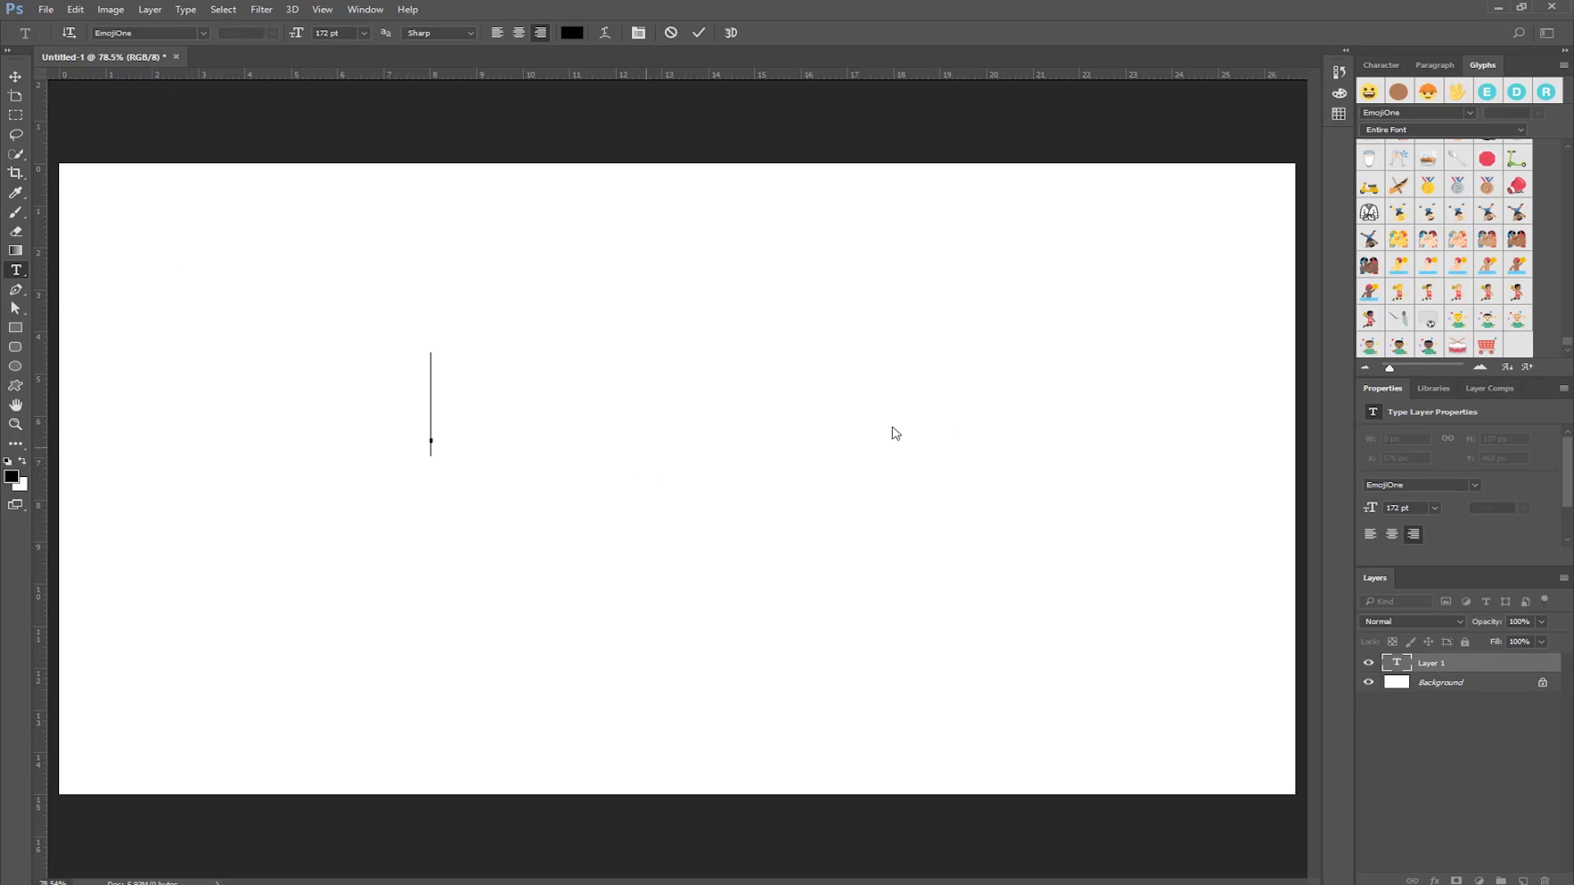
{"action": "left_click_drag", "start_coordinate": [1568, 345], "coordinate": [1570, 154]}
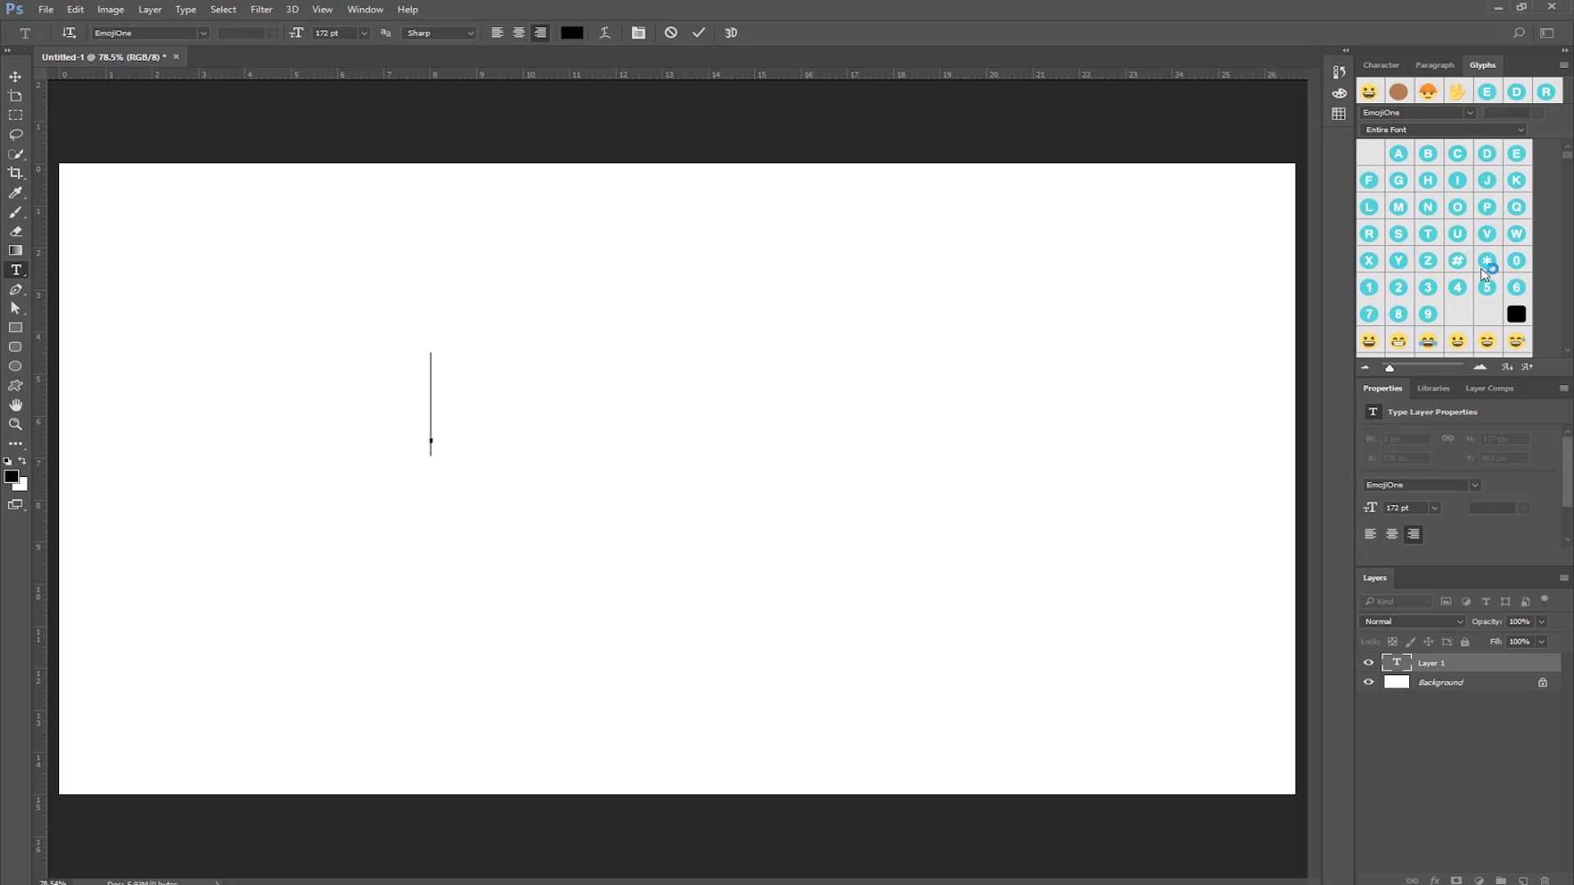
- Insert regional letter pairs U S, M X and D E to form the US, Mexican and German flags
{"action": "double_click", "coordinate": [1458, 235]}
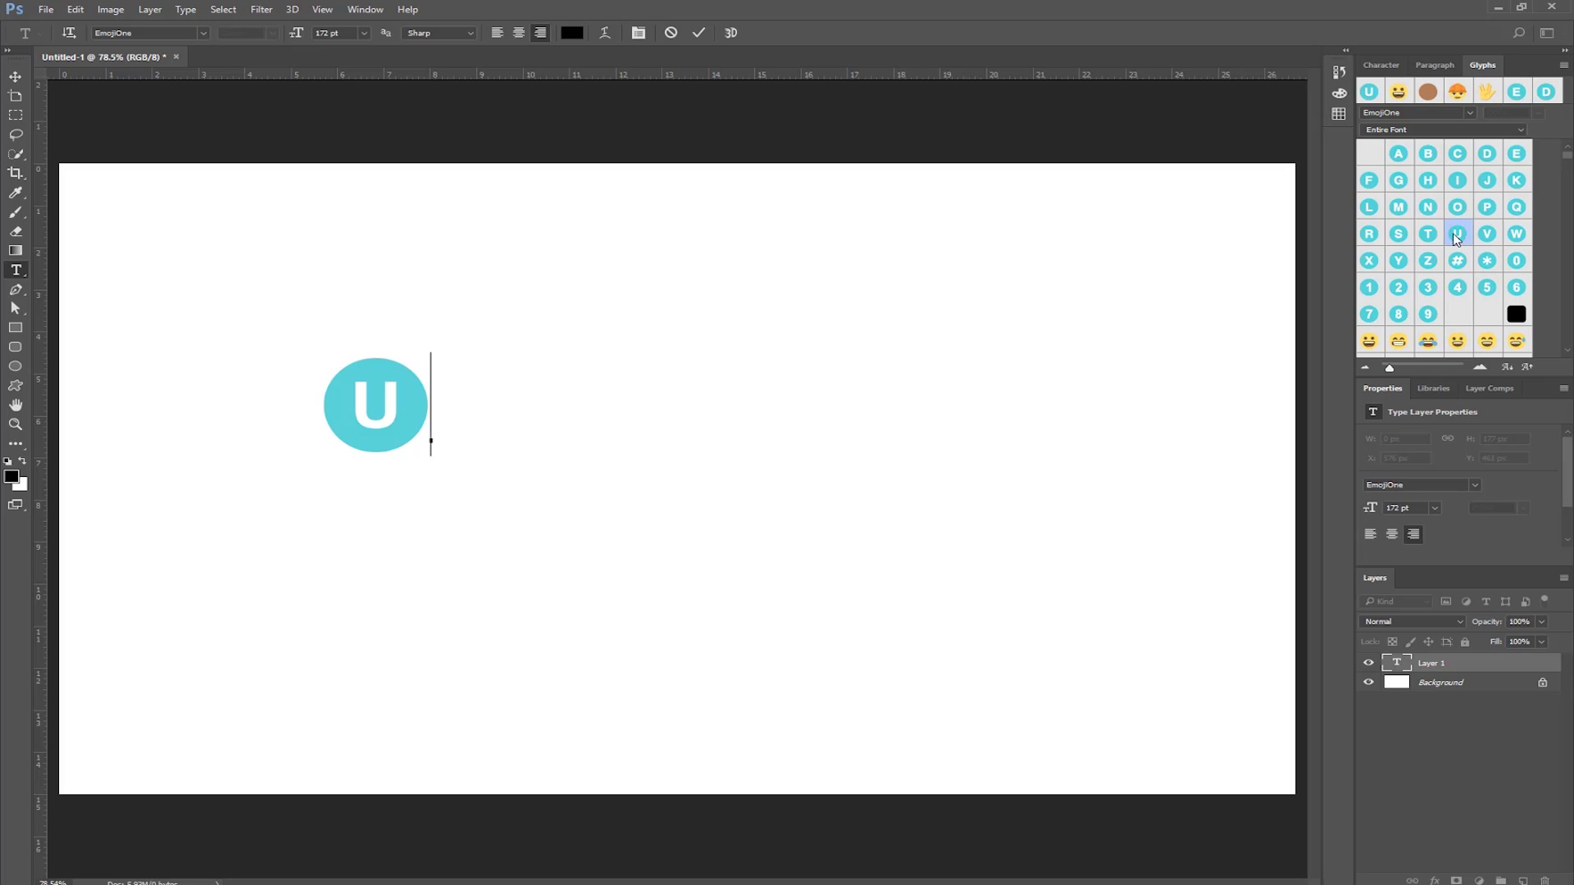
{"action": "double_click", "coordinate": [1397, 234]}
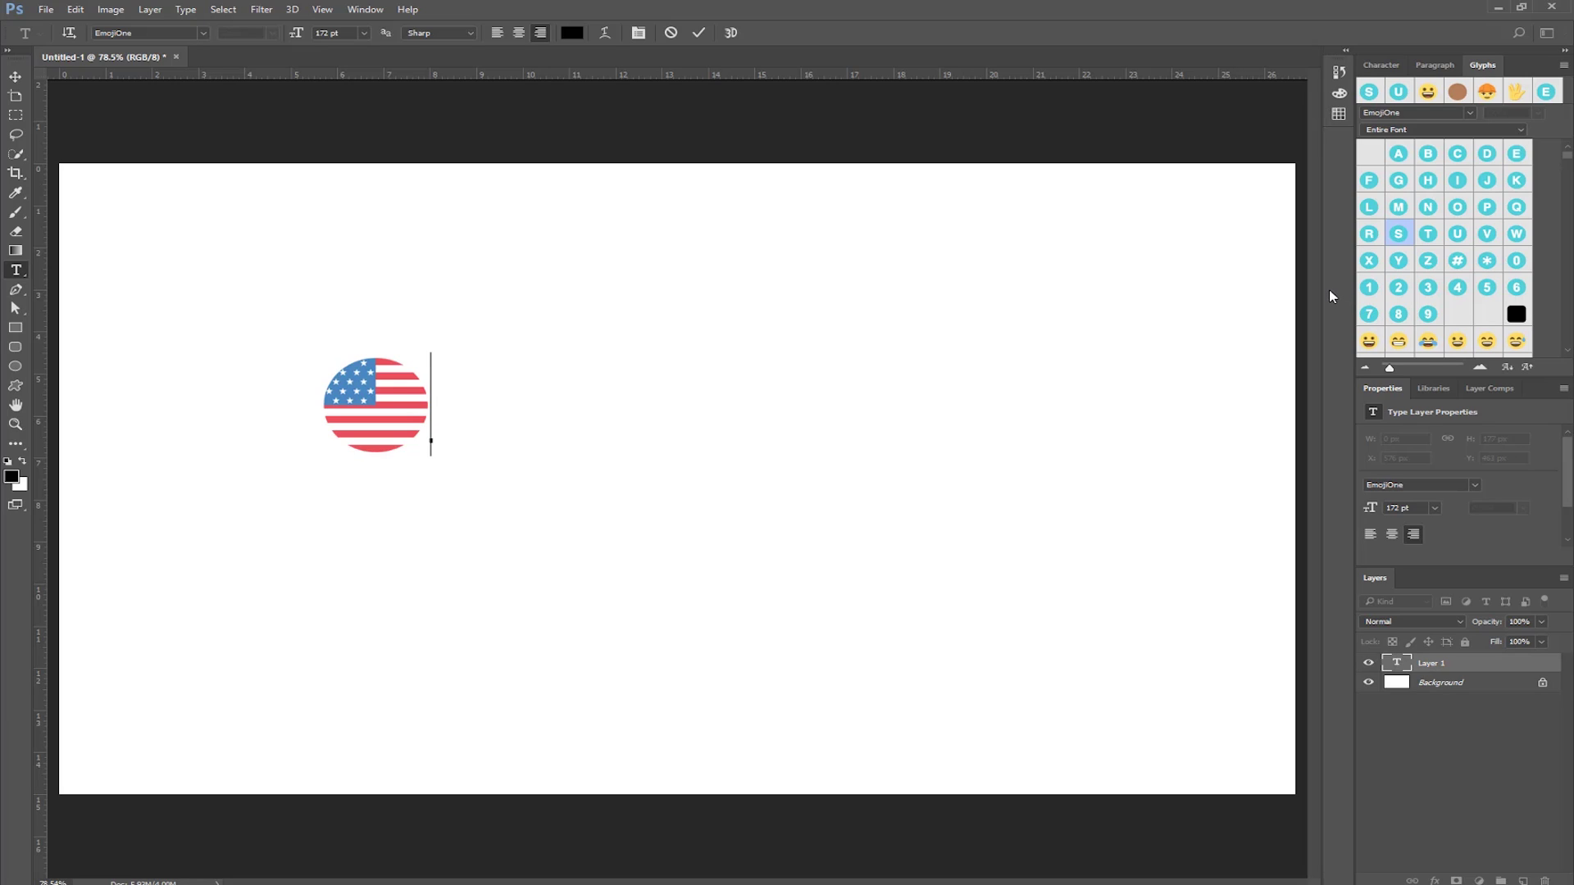
{"action": "double_click", "coordinate": [1398, 210]}
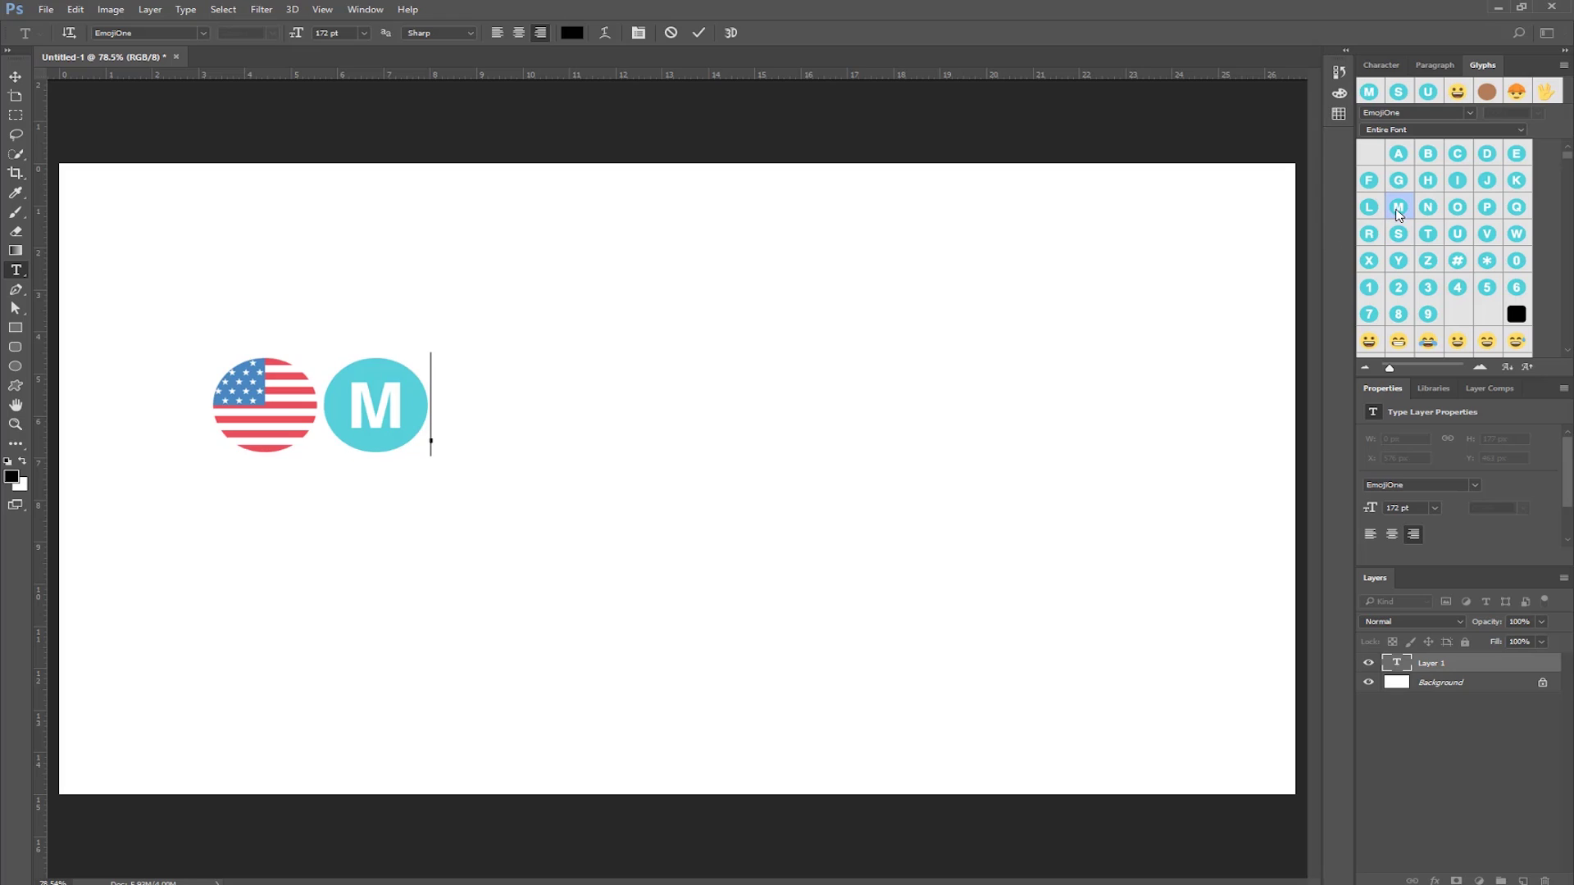
{"action": "double_click", "coordinate": [1372, 261]}
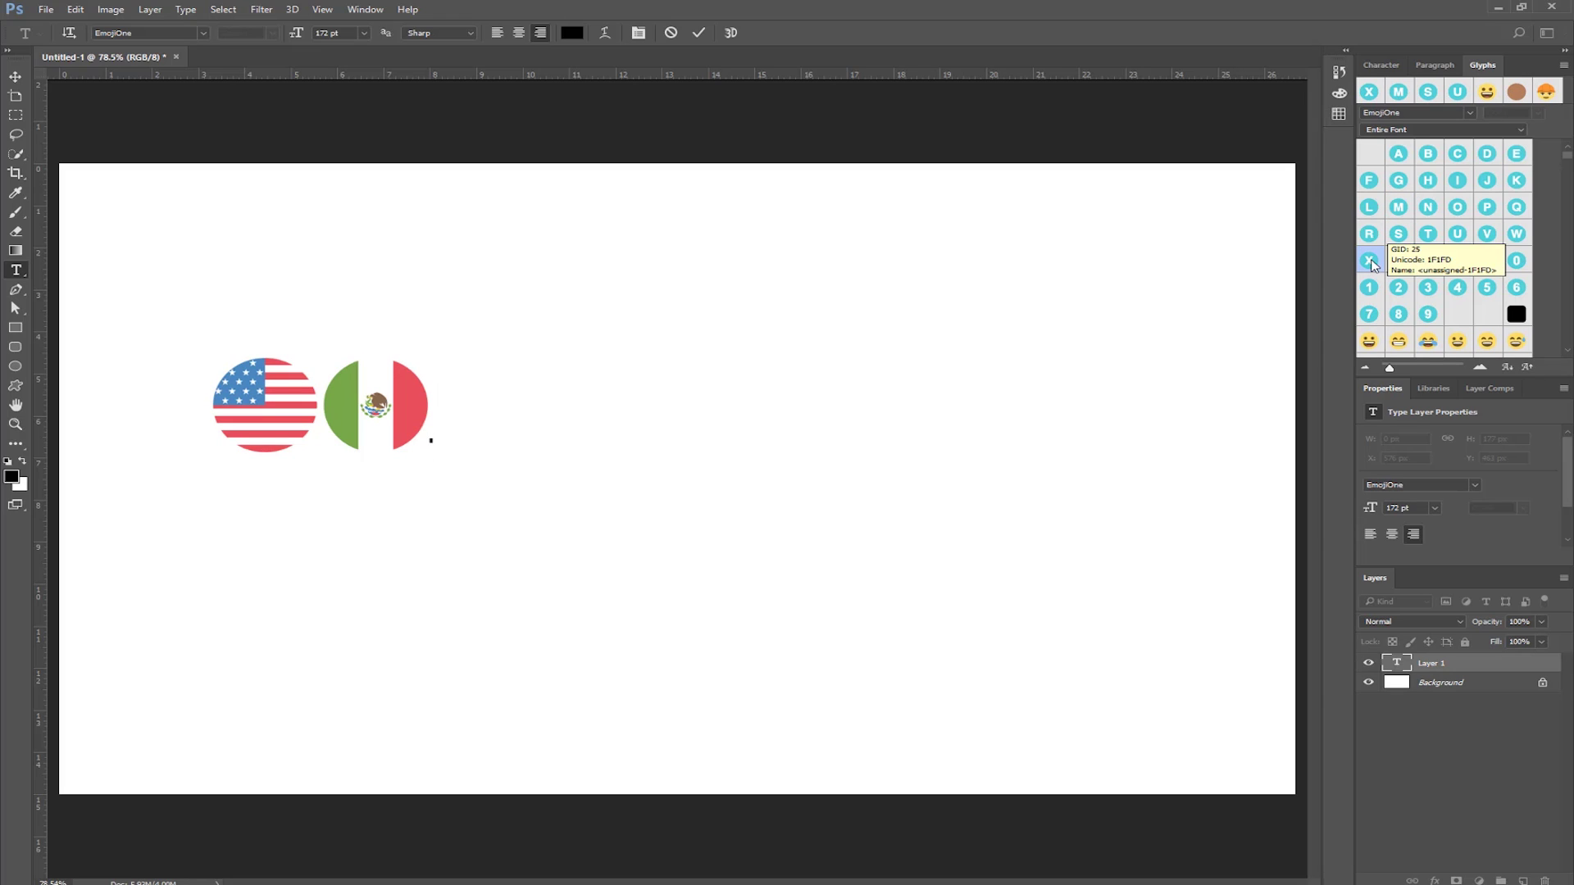
{"action": "double_click", "coordinate": [1485, 155]}
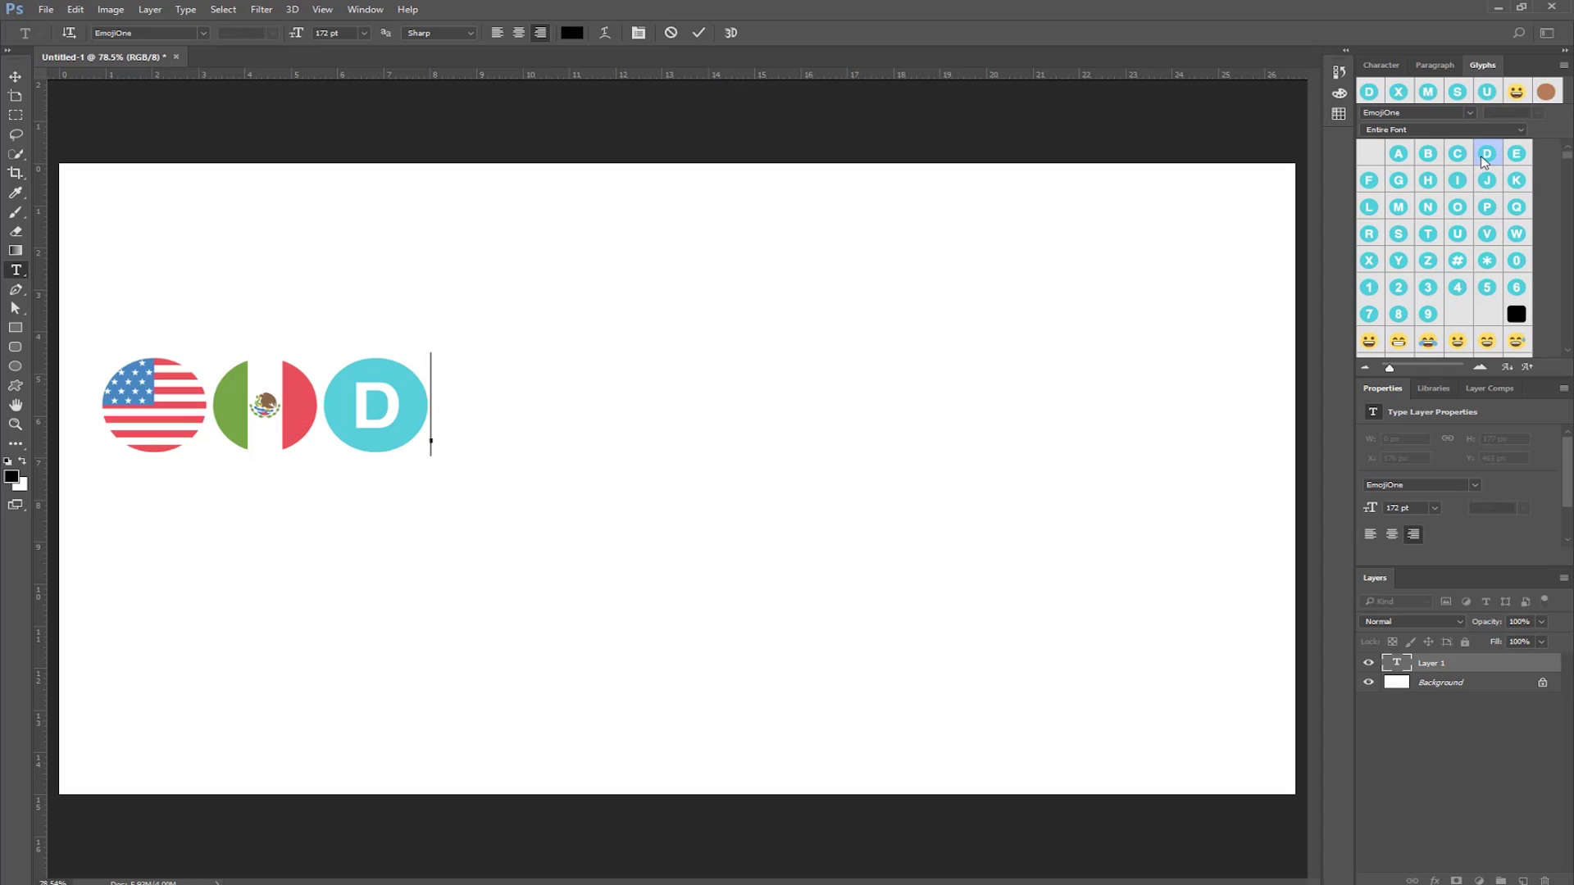
{"action": "double_click", "coordinate": [1515, 155]}
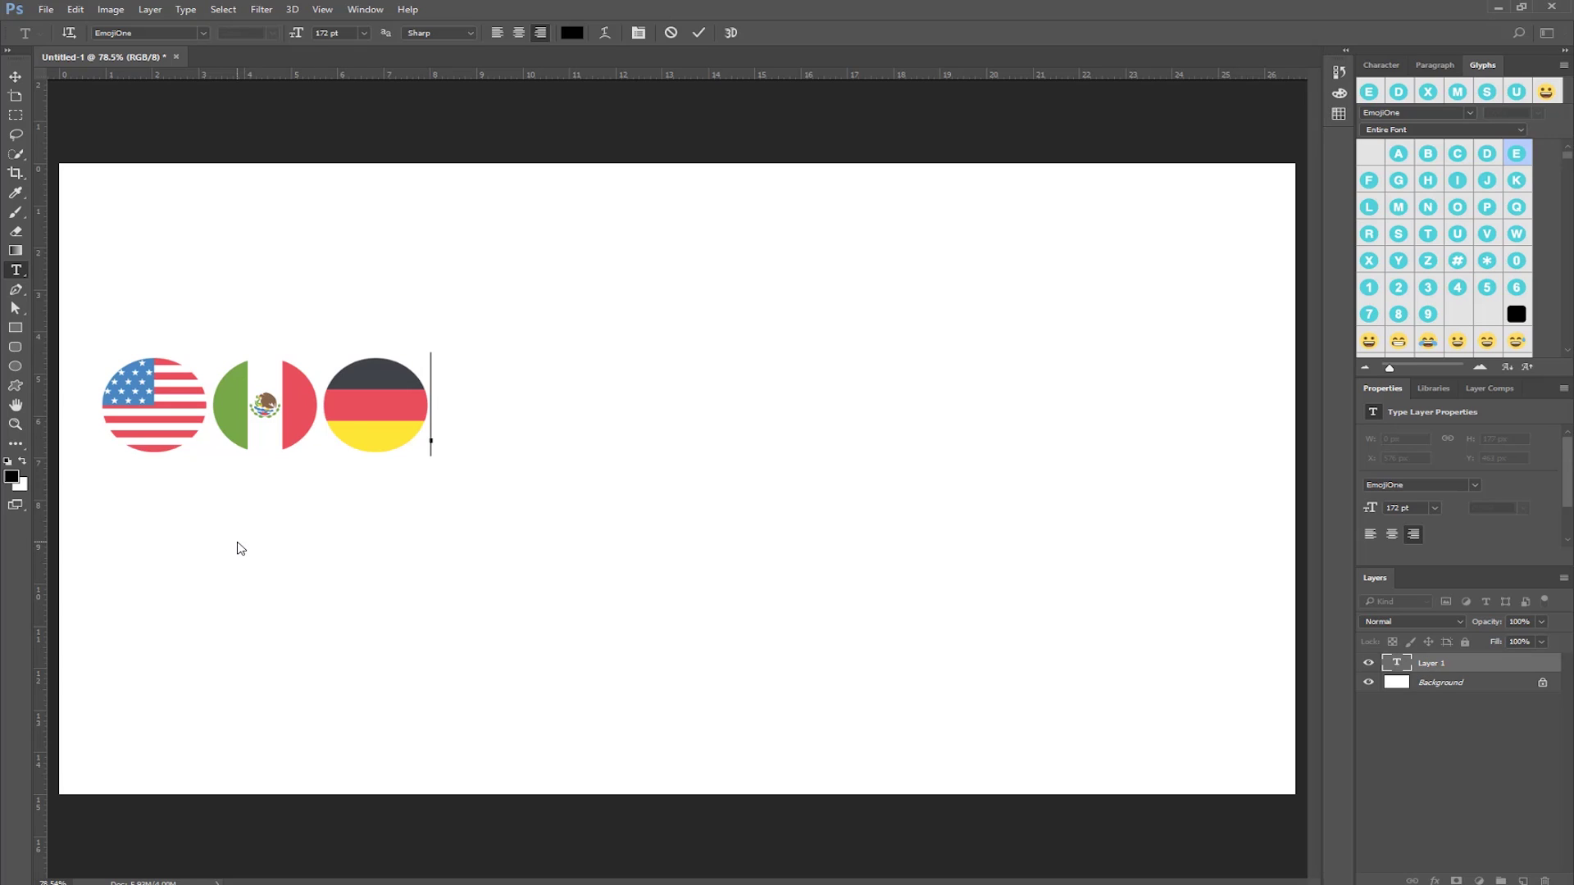
- Backspace through E, D, X, M, S and U until the text layer is empty
{"action": "key", "text": "BackSpace"}
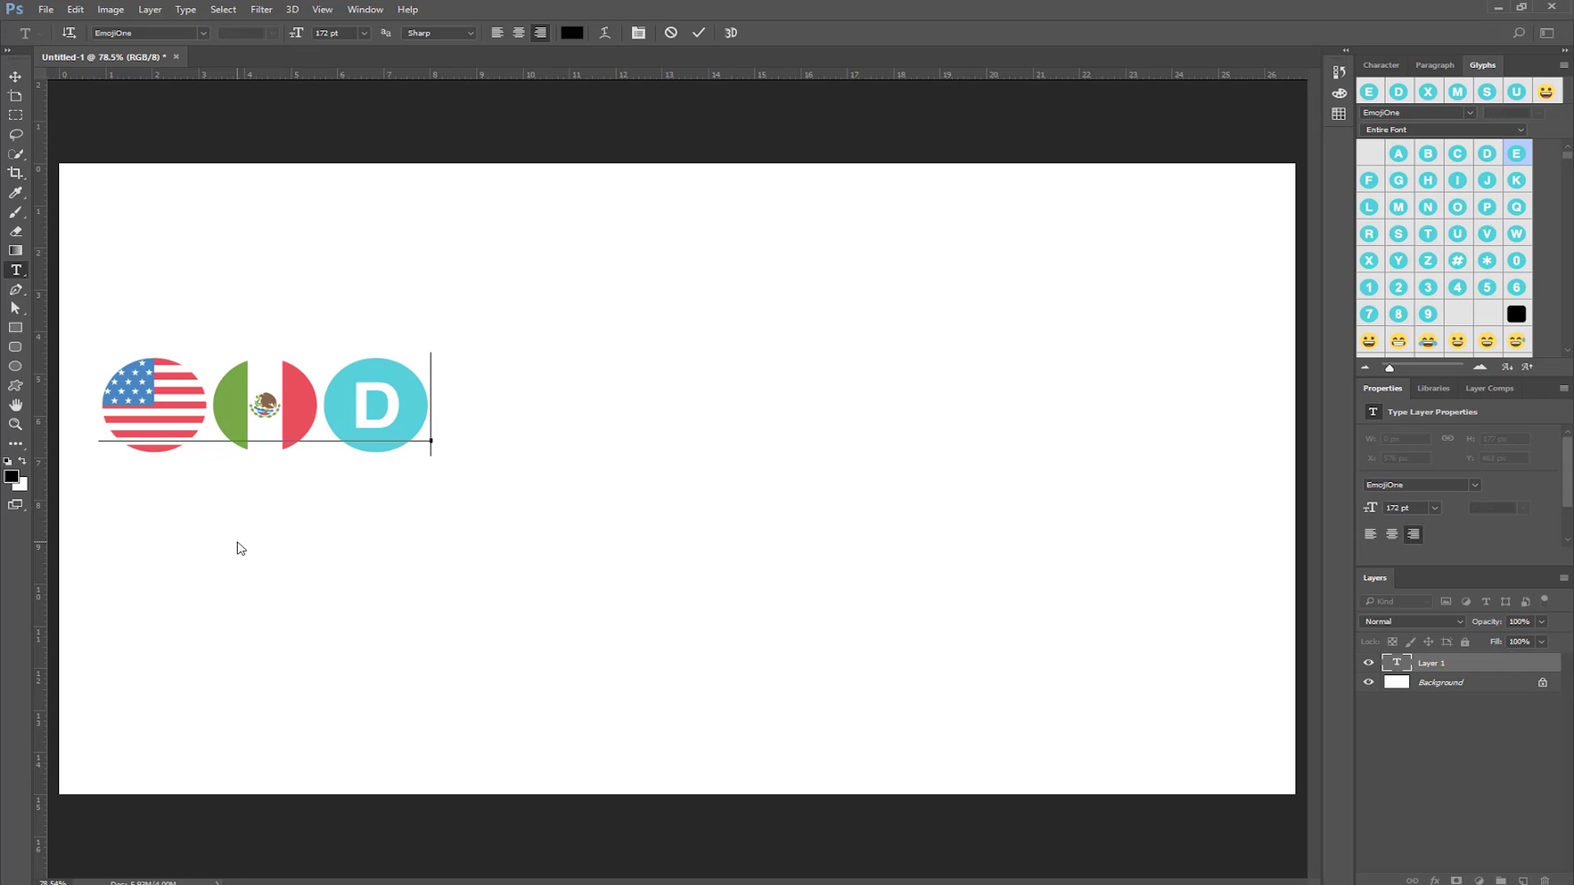
{"action": "key", "text": "BackSpace"}
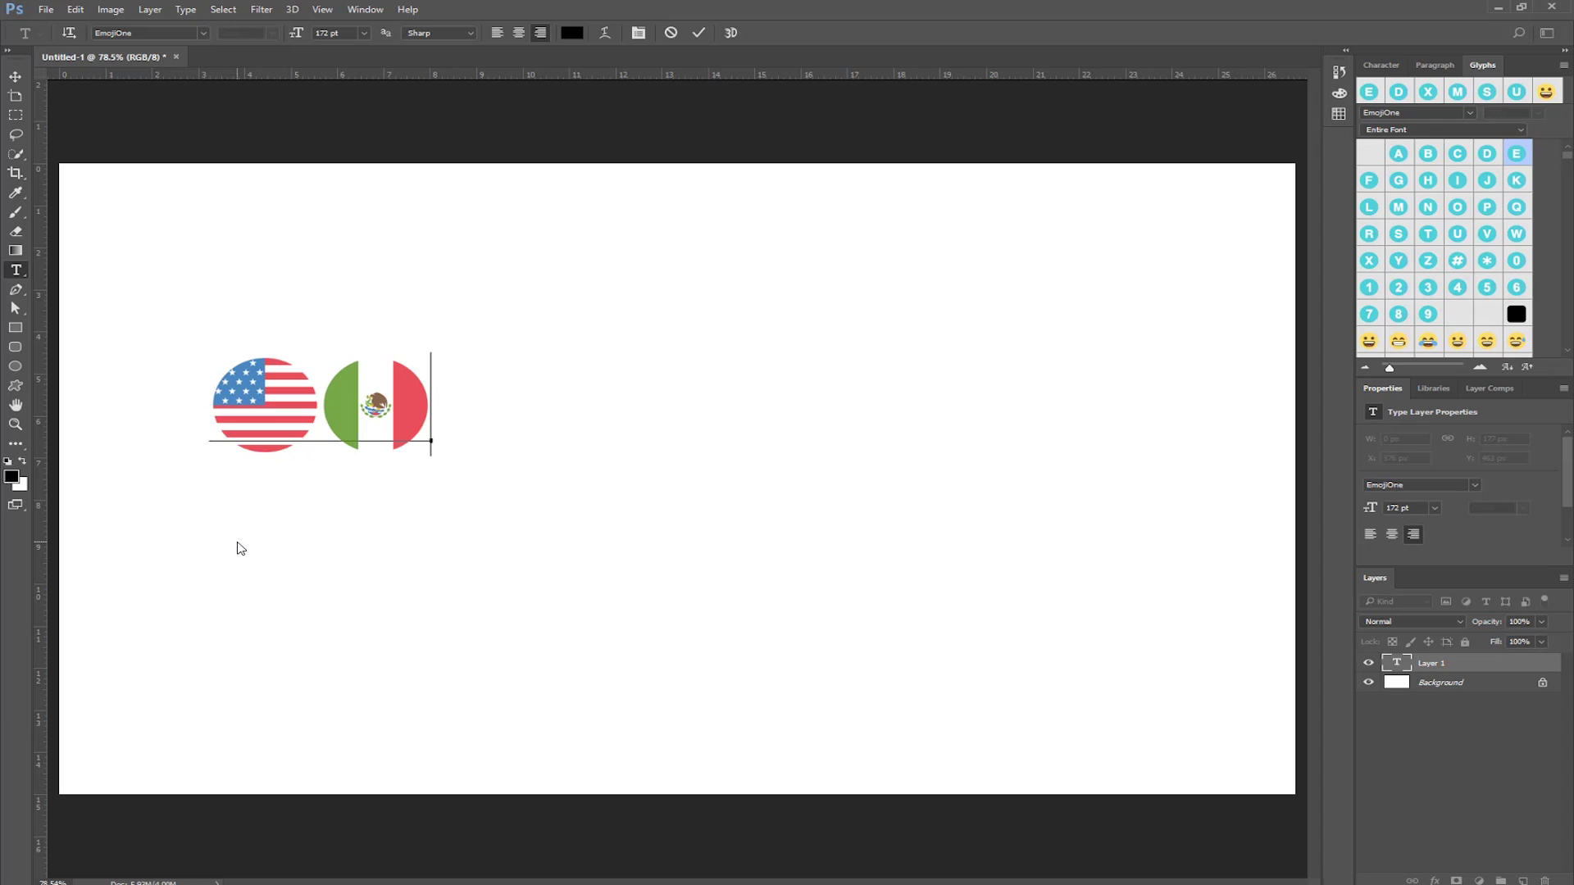
{"action": "key", "text": "BackSpace"}
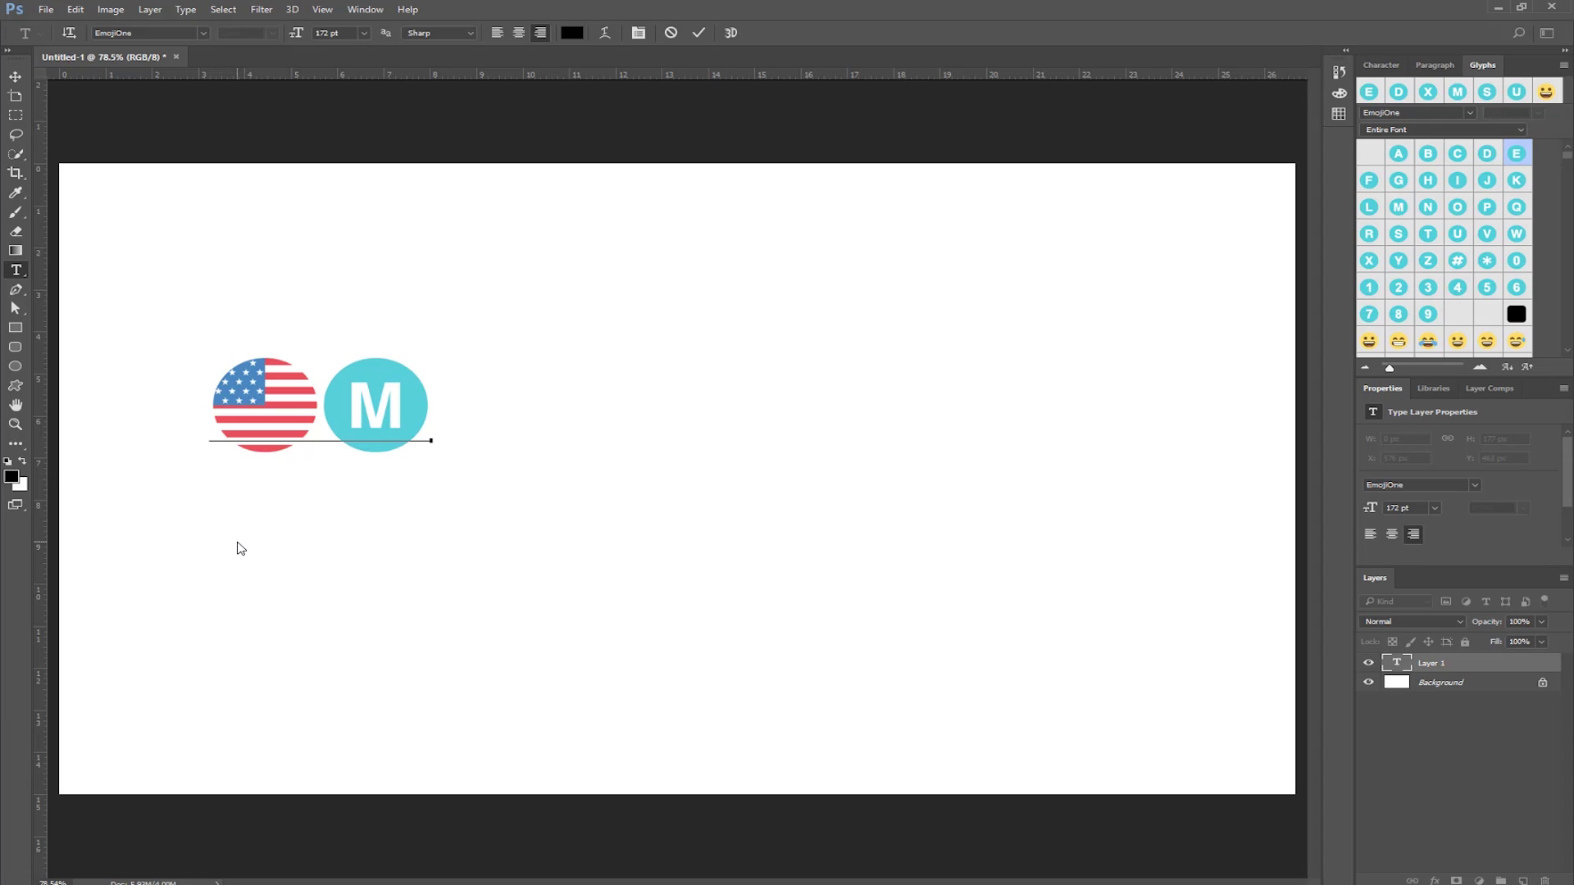
{"action": "key", "text": "BackSpace"}
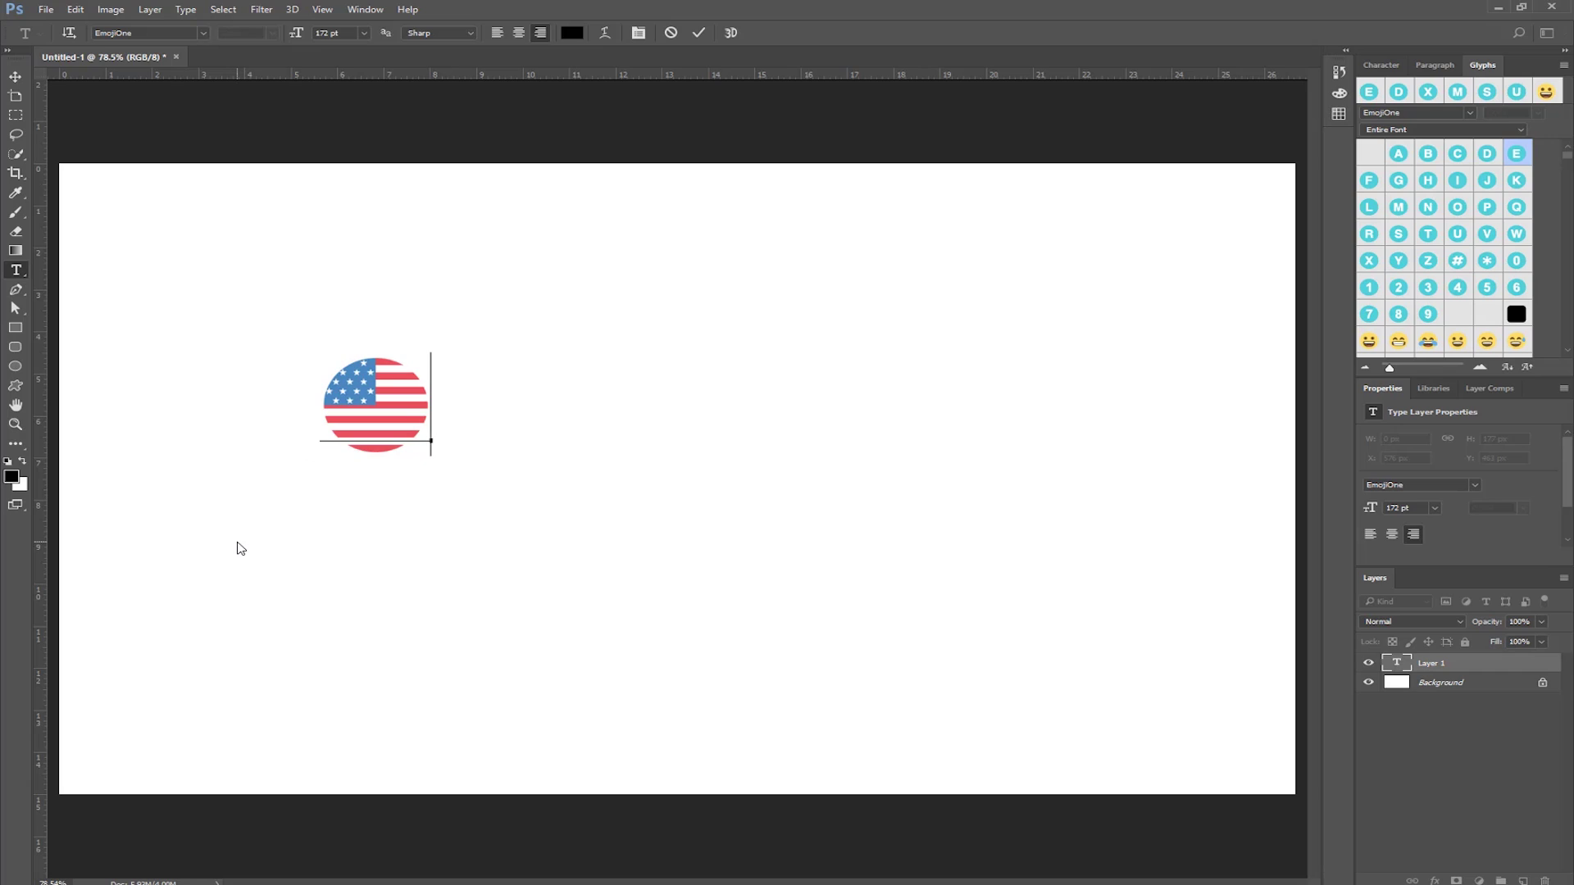
{"action": "key", "text": "BackSpace"}
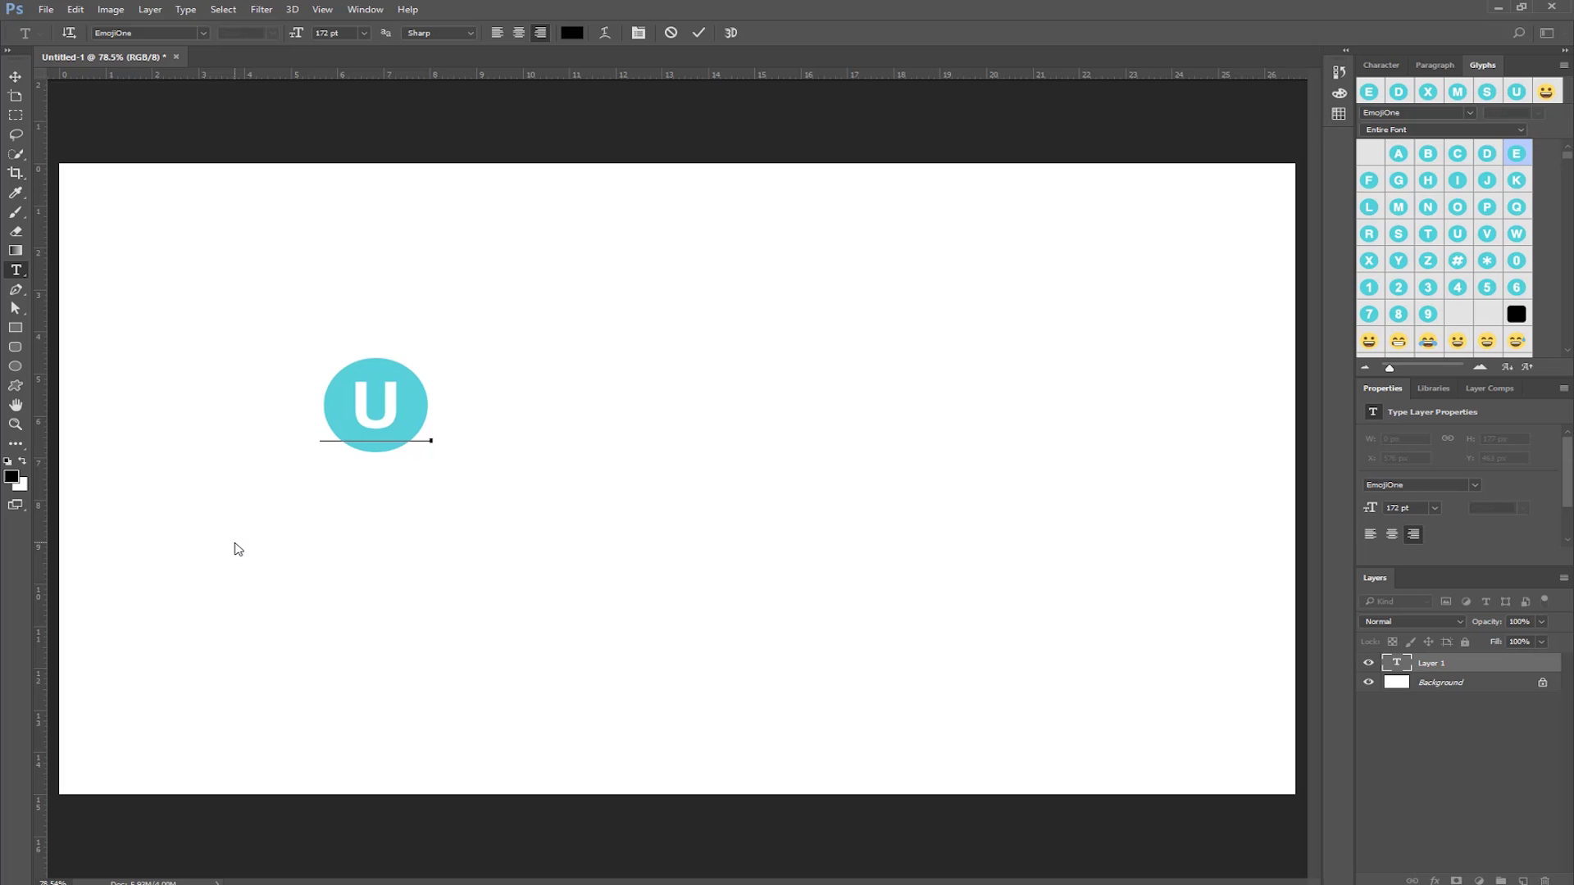
{"action": "key", "text": "BackSpace"}
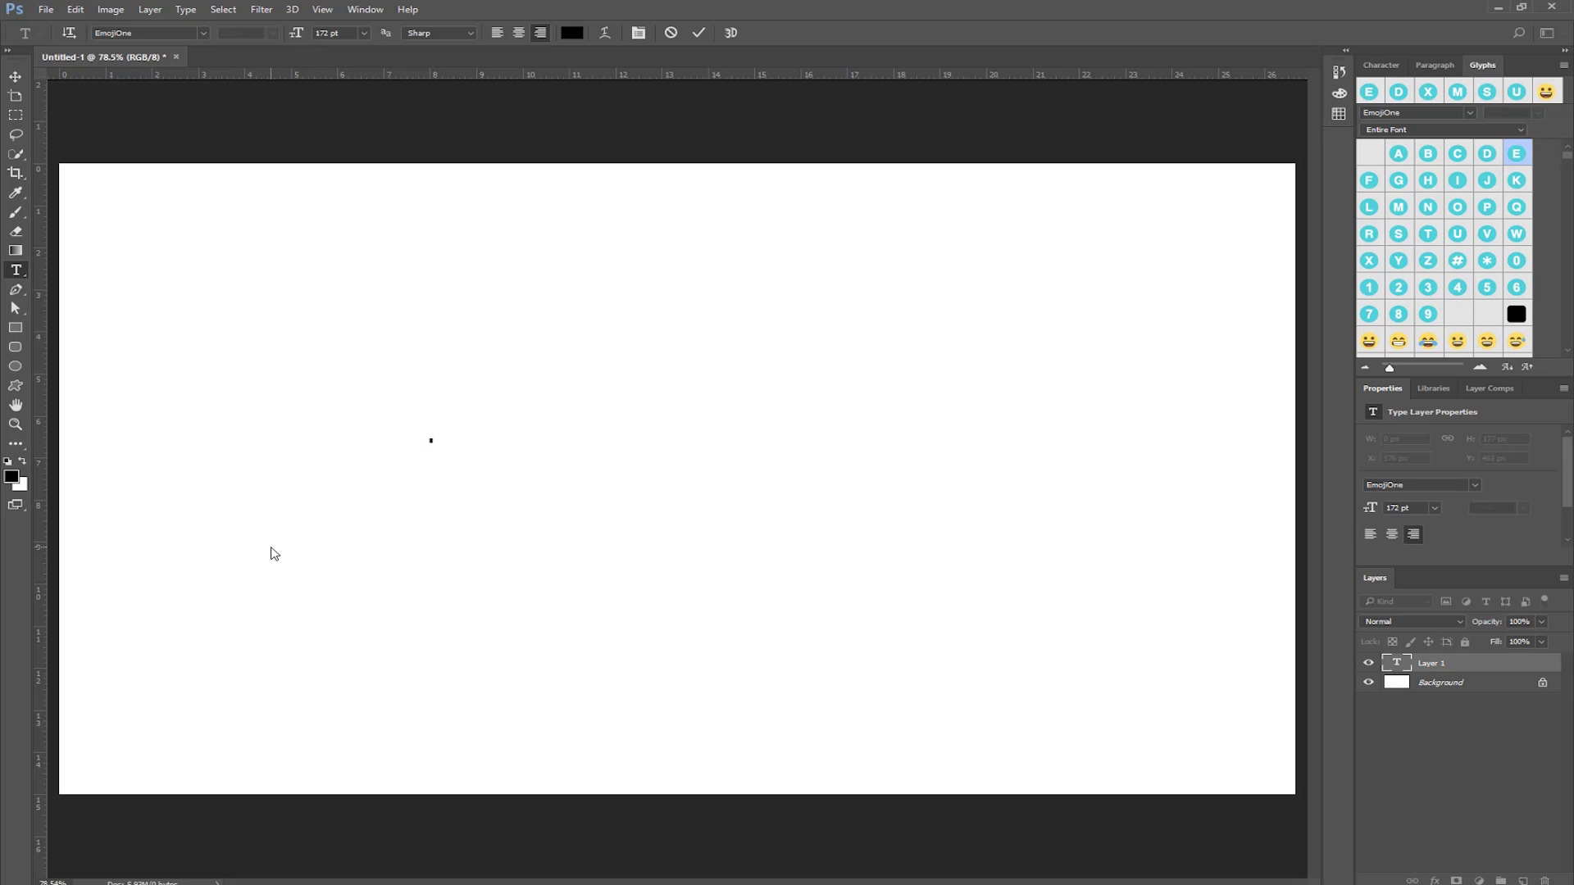
{"action": "scroll", "coordinate": [1463, 205], "scroll_direction": "down", "scroll_amount": 10}
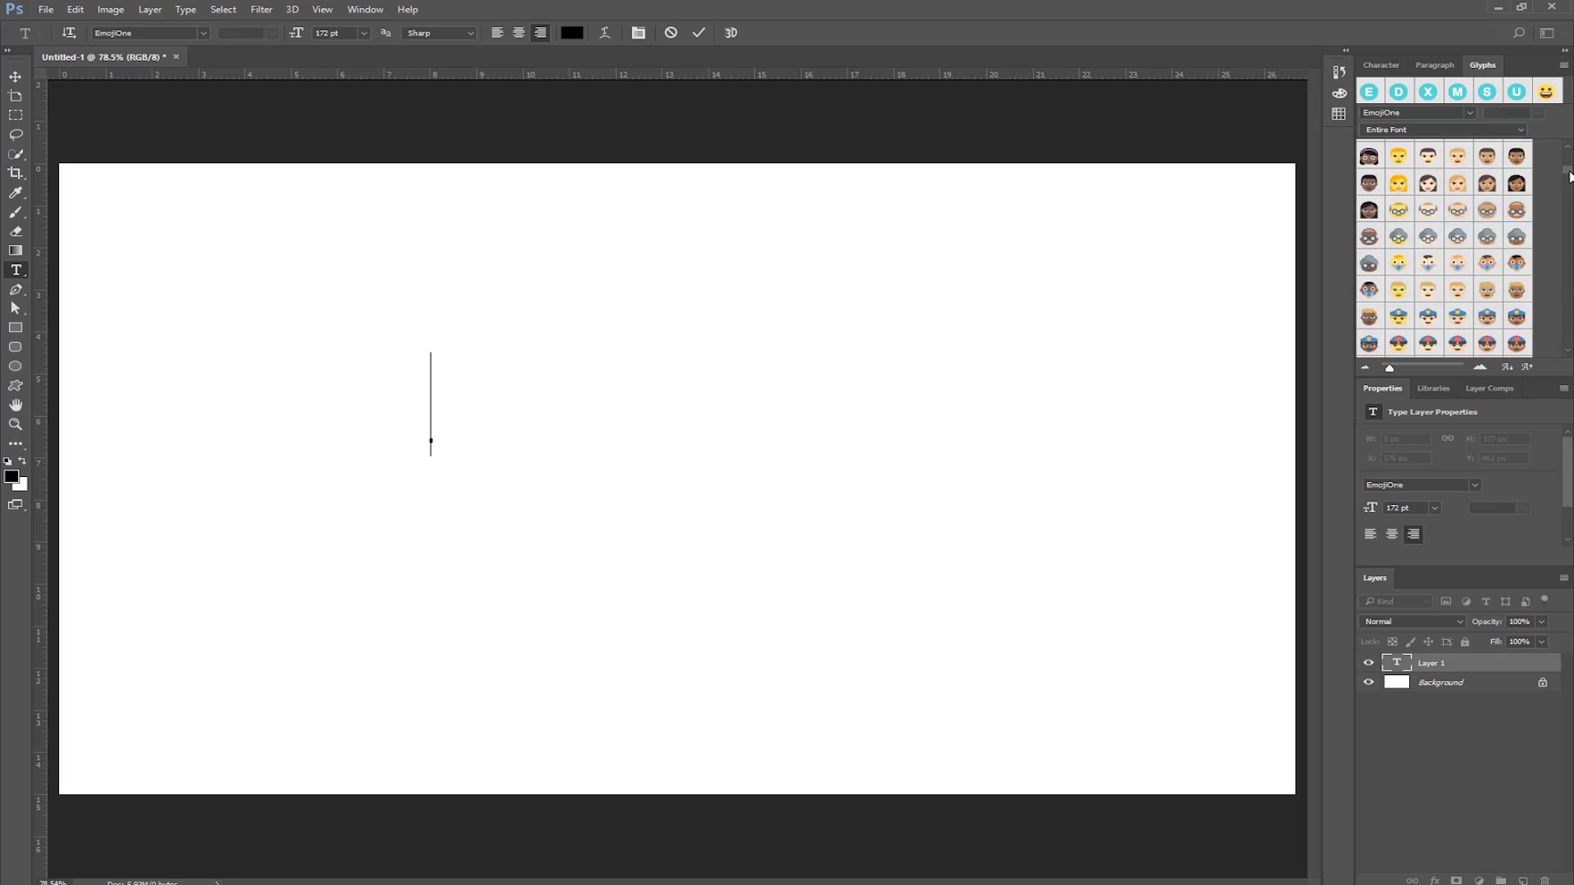
{"action": "scroll", "coordinate": [1463, 205], "scroll_direction": "down", "scroll_amount": 10}
{"action": "scroll", "coordinate": [1464, 204], "scroll_direction": "down", "scroll_amount": 5}
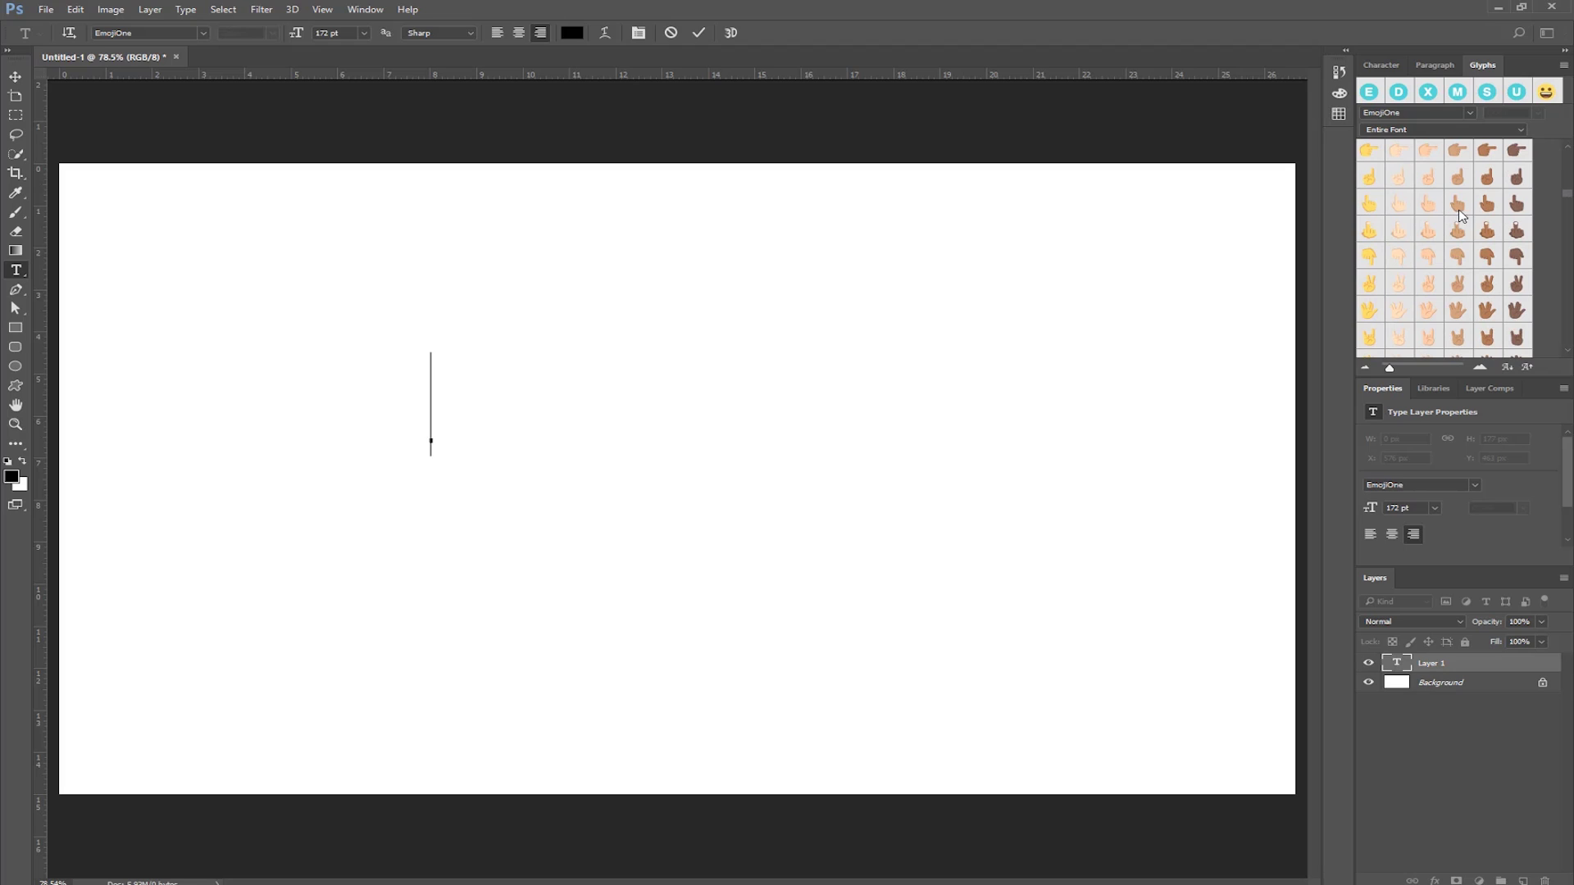
{"action": "double_click", "coordinate": [1368, 150]}
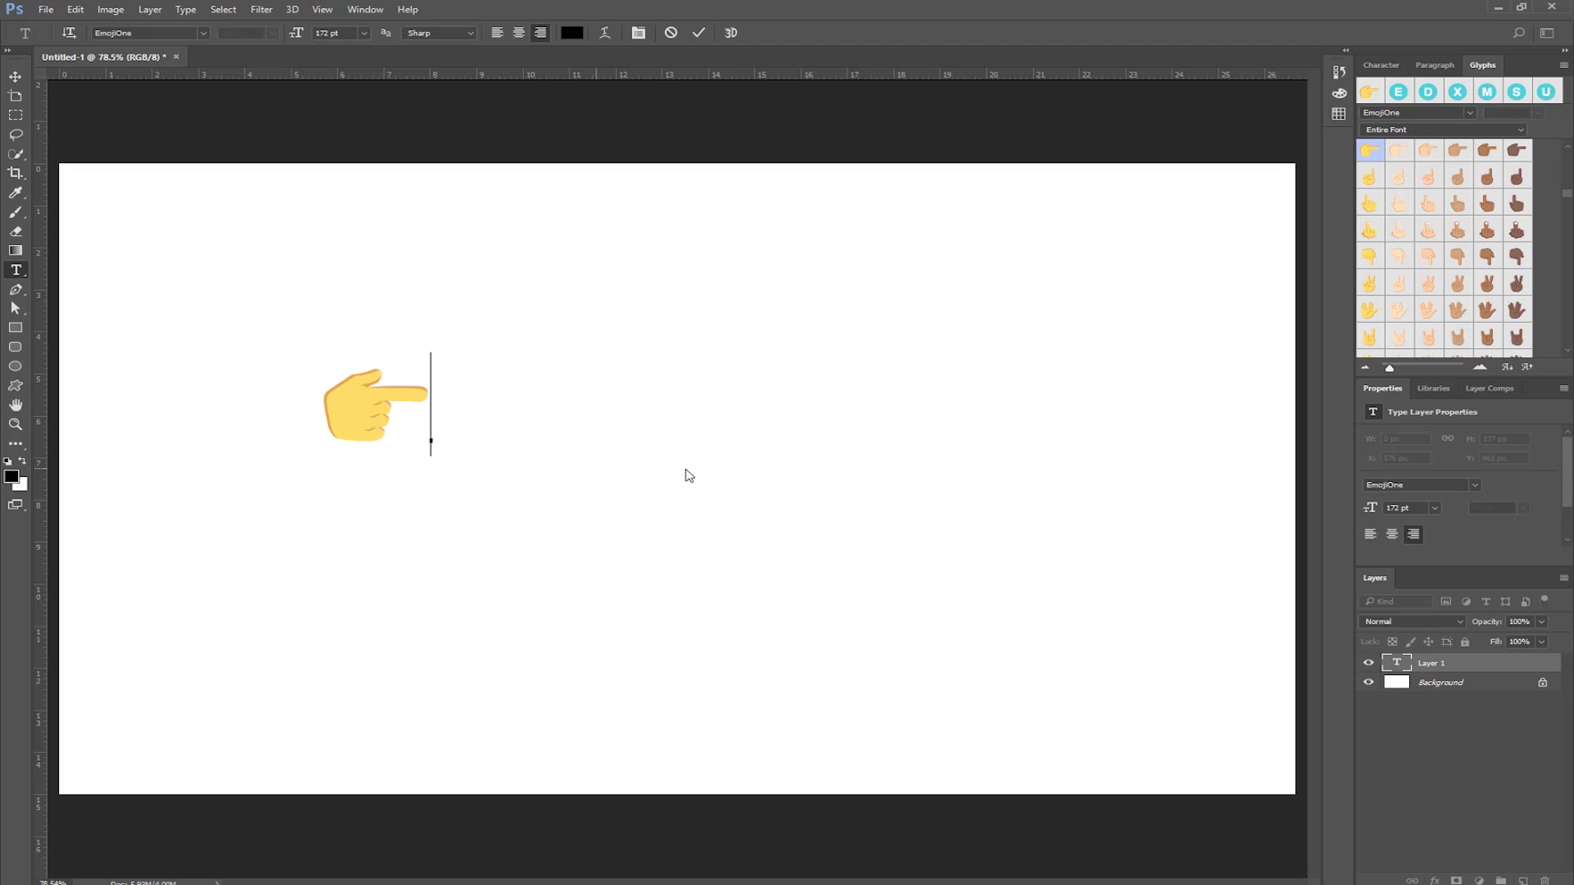
{"action": "scroll", "coordinate": [1448, 260], "scroll_direction": "up", "scroll_amount": 3}
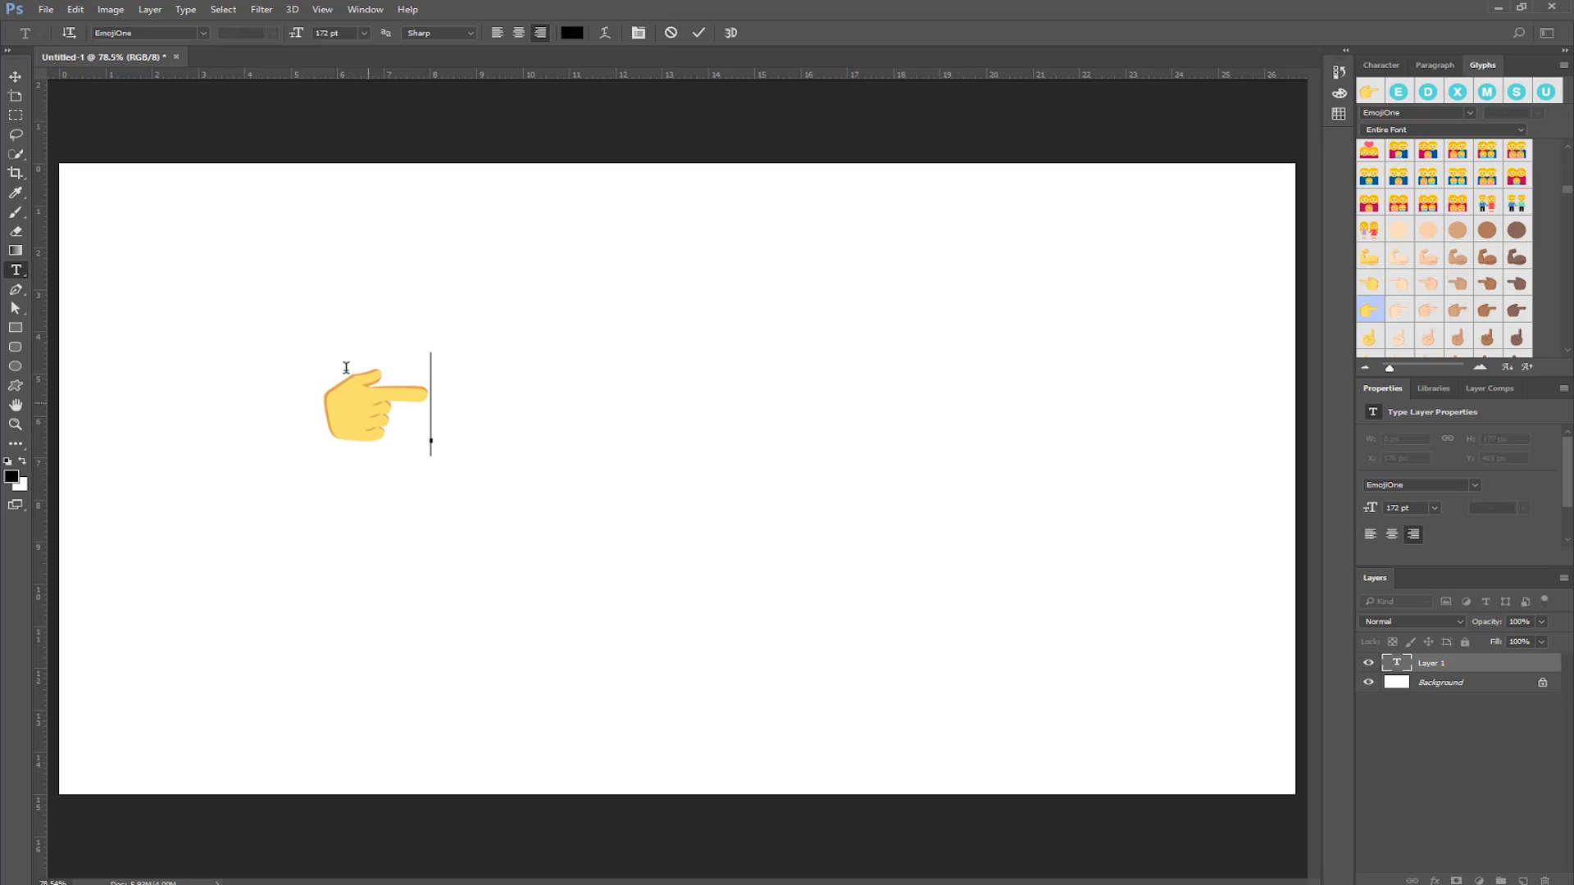
{"action": "double_click", "coordinate": [1488, 231]}
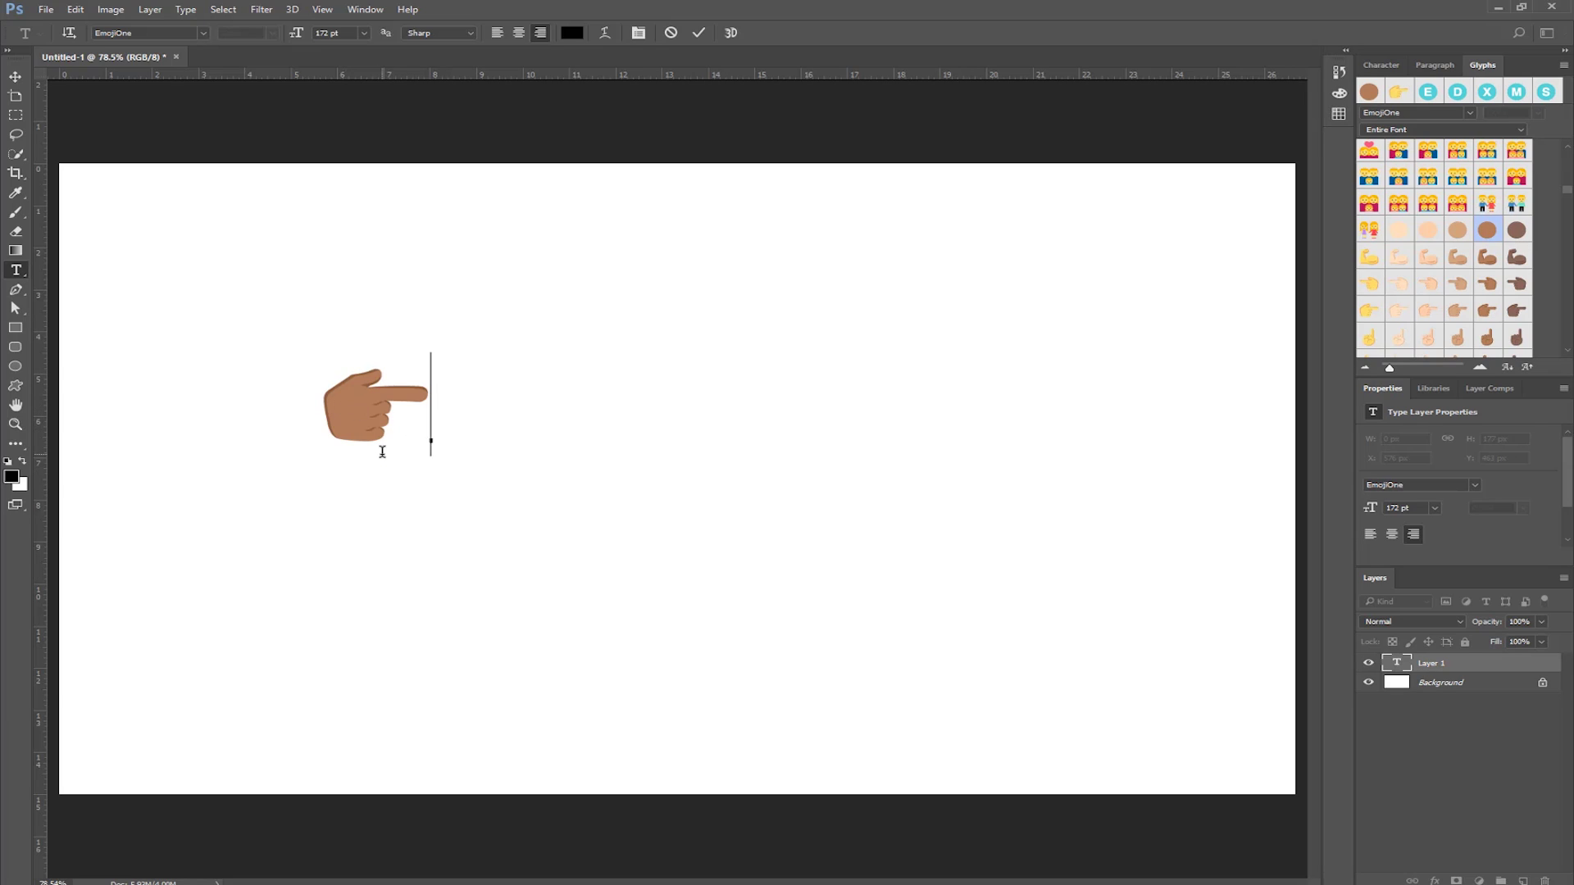
{"action": "key", "text": "BackSpace"}
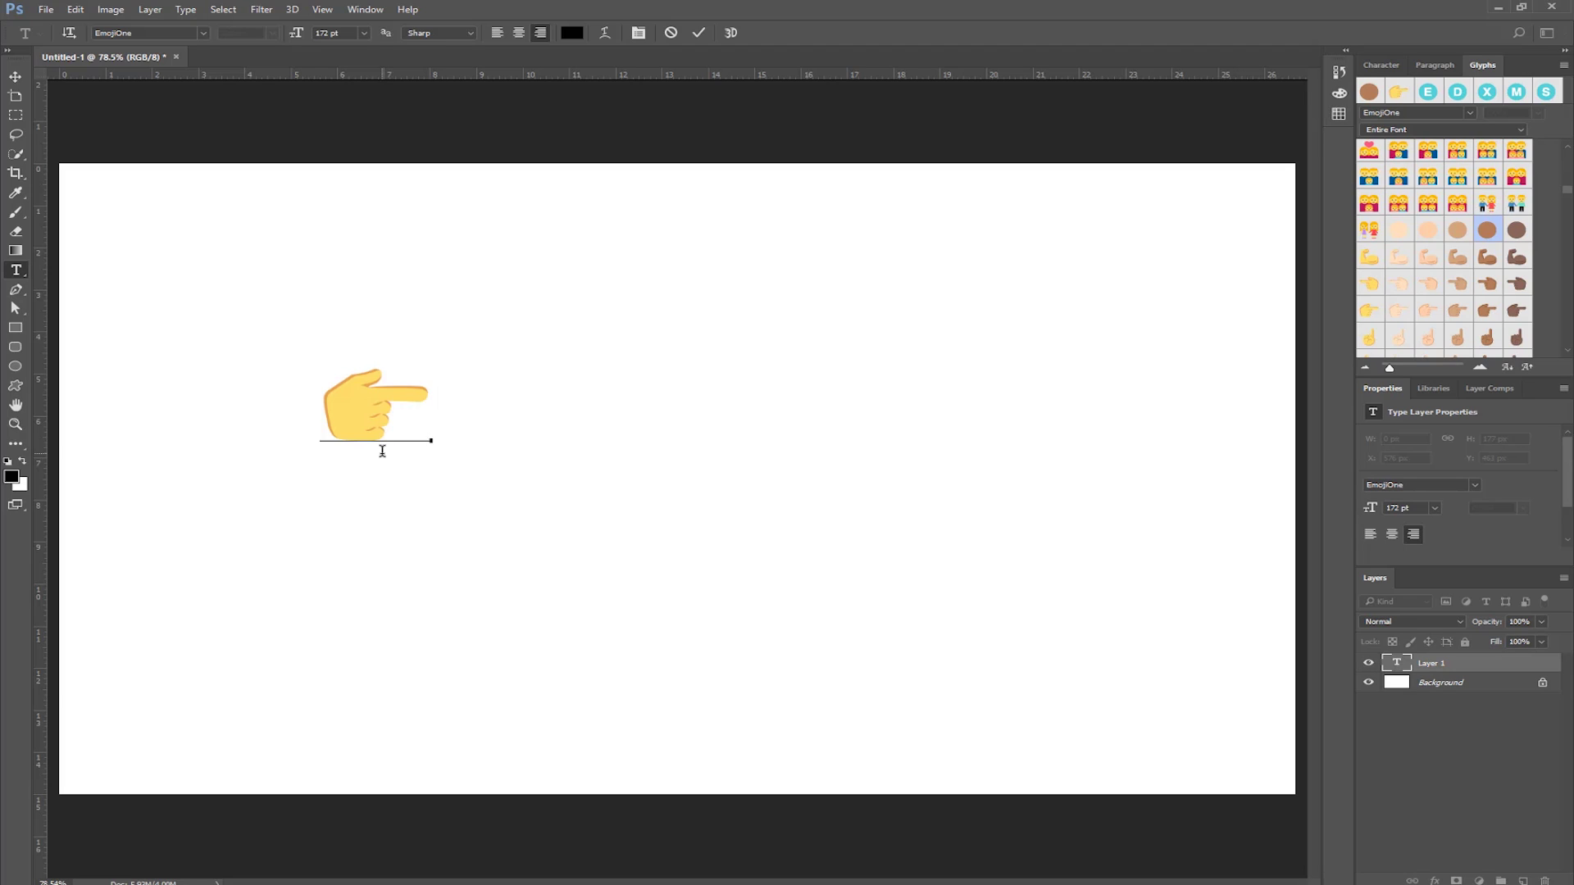
- Replace the pointing-hand emoji with a construction-worker emoji given a brown skin-tone modifier
{"action": "key", "text": "BackSpace"}
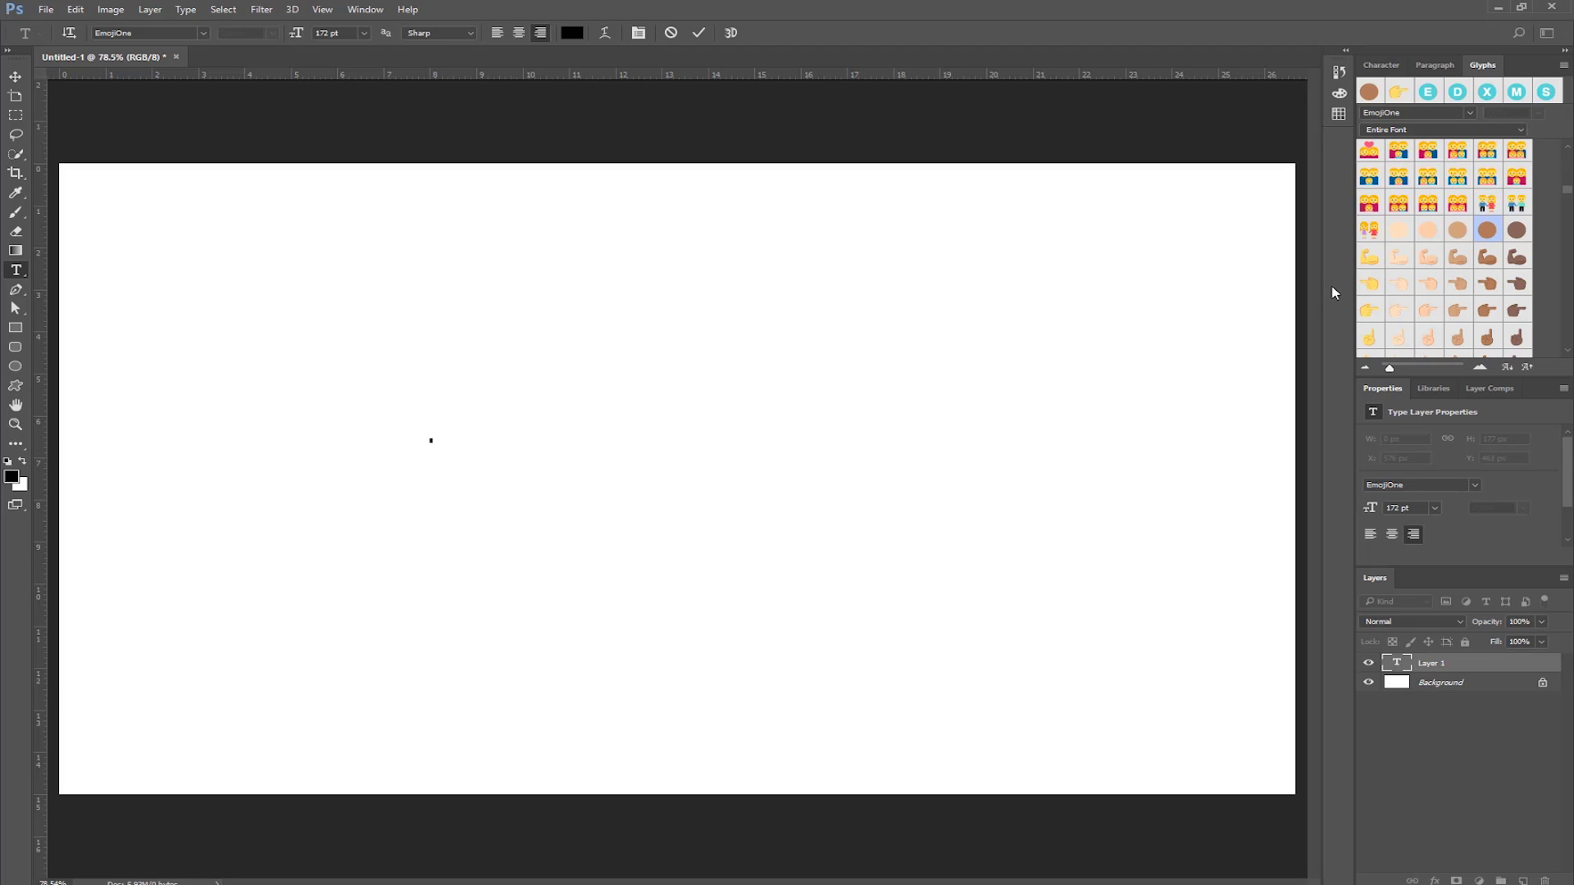
{"action": "scroll", "coordinate": [1444, 247], "scroll_direction": "down", "scroll_amount": 3}
{"action": "scroll", "coordinate": [1446, 209], "scroll_direction": "down", "scroll_amount": 5}
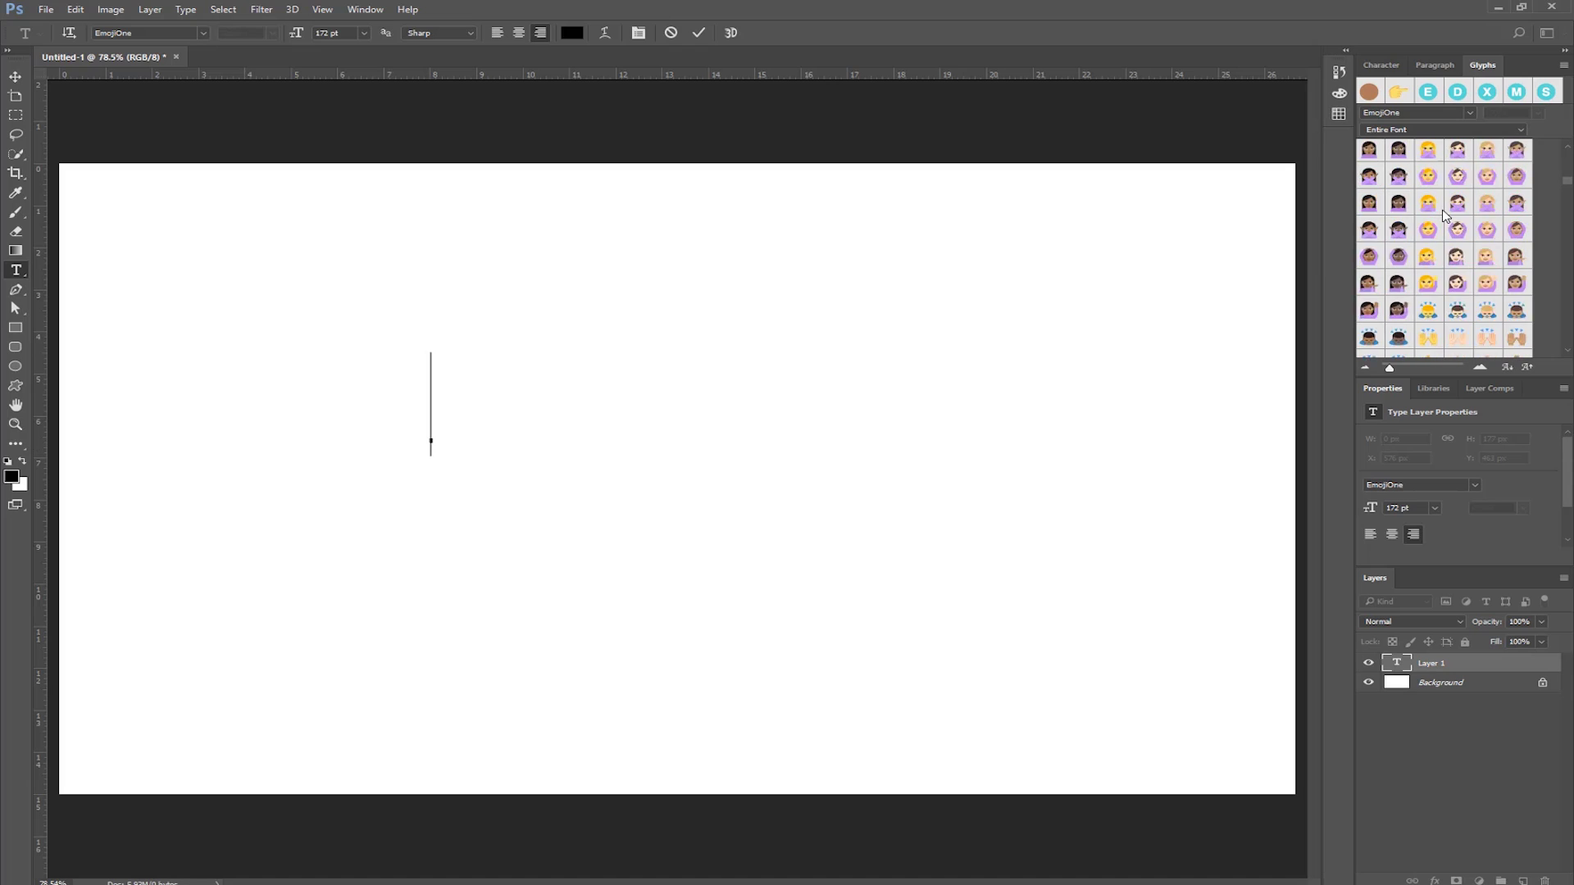
{"action": "scroll", "coordinate": [1445, 234], "scroll_direction": "down", "scroll_amount": 3}
{"action": "double_click", "coordinate": [1428, 284]}
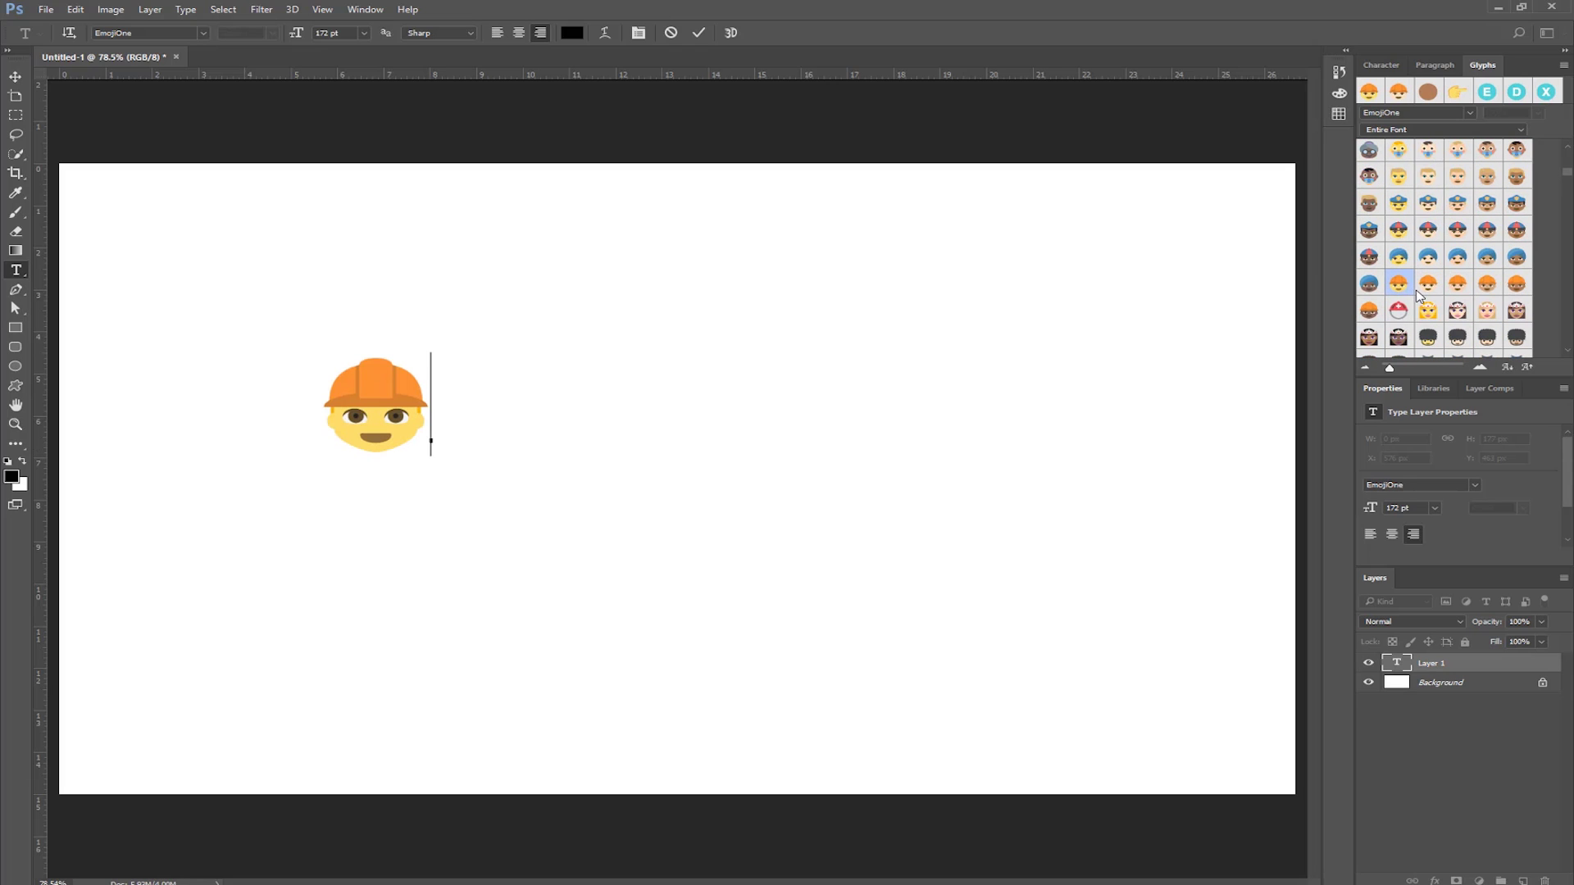
{"action": "scroll", "coordinate": [1418, 293], "scroll_direction": "down", "scroll_amount": 3}
{"action": "scroll", "coordinate": [1420, 295], "scroll_direction": "down", "scroll_amount": 3}
{"action": "scroll", "coordinate": [1423, 300], "scroll_direction": "down", "scroll_amount": 3}
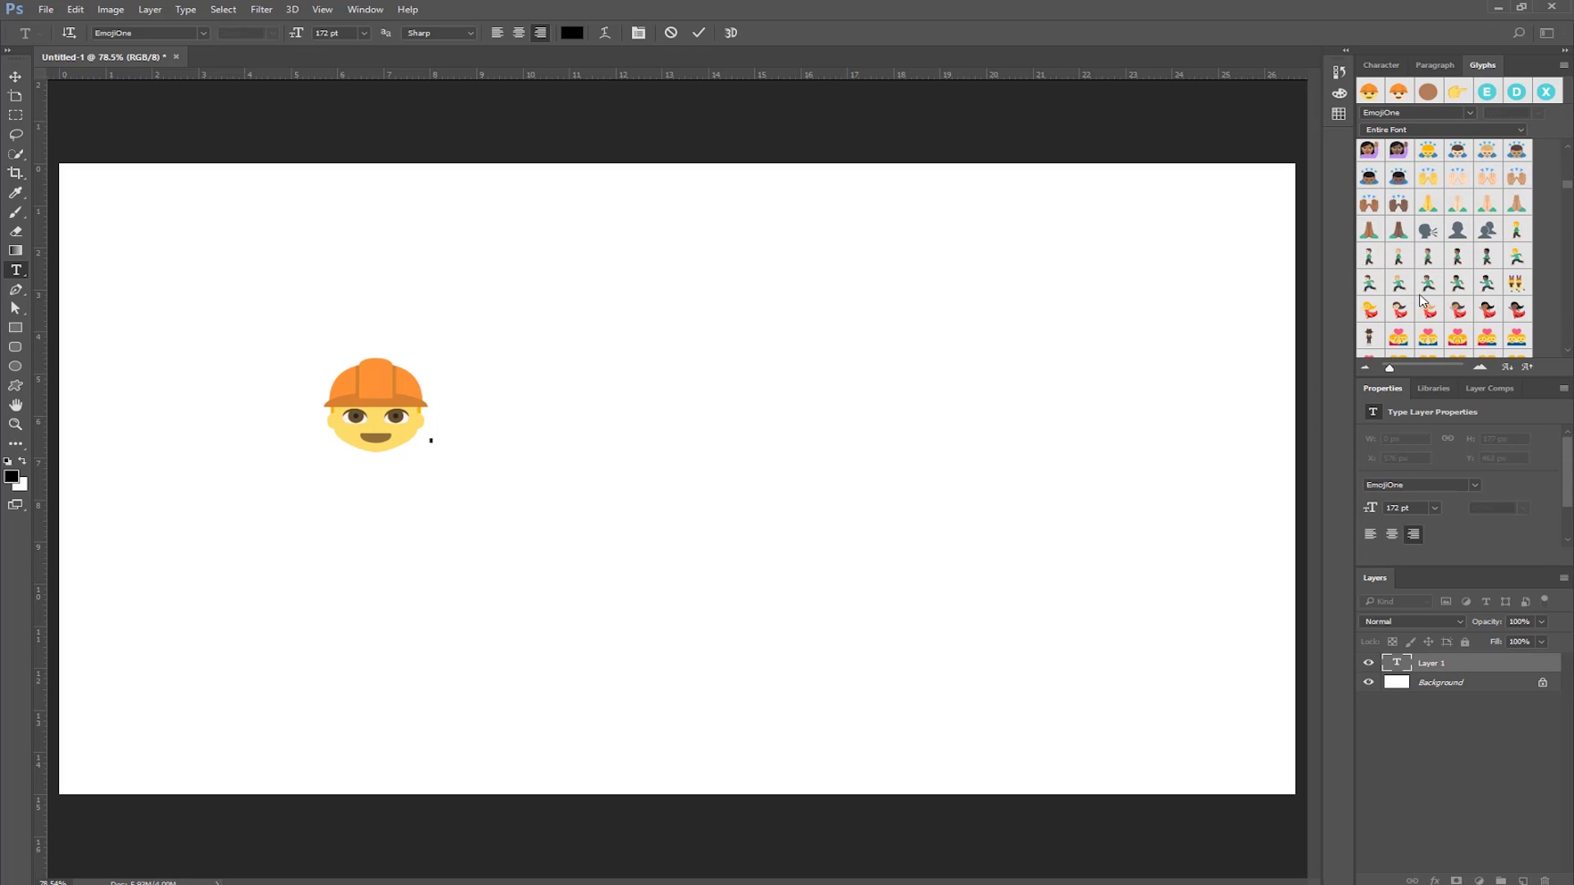
{"action": "scroll", "coordinate": [1424, 301], "scroll_direction": "down", "scroll_amount": 3}
{"action": "scroll", "coordinate": [1426, 296], "scroll_direction": "down", "scroll_amount": 3}
{"action": "double_click", "coordinate": [1489, 233]}
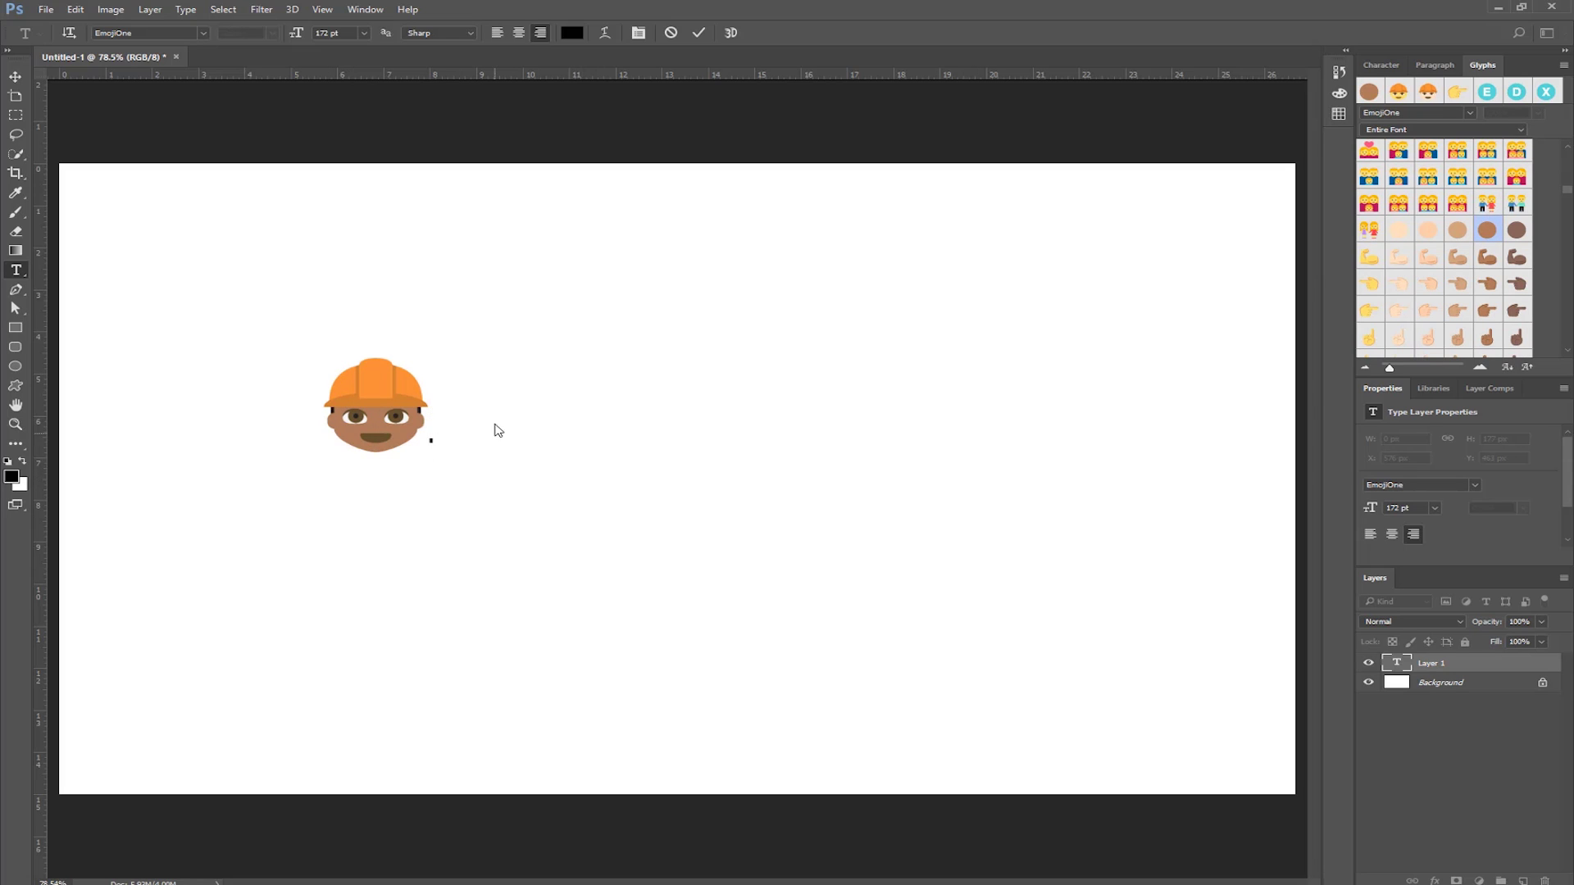
- Commit the emoji text and convert its type layer to a black shape layer
{"action": "left_click", "coordinate": [1511, 665]}
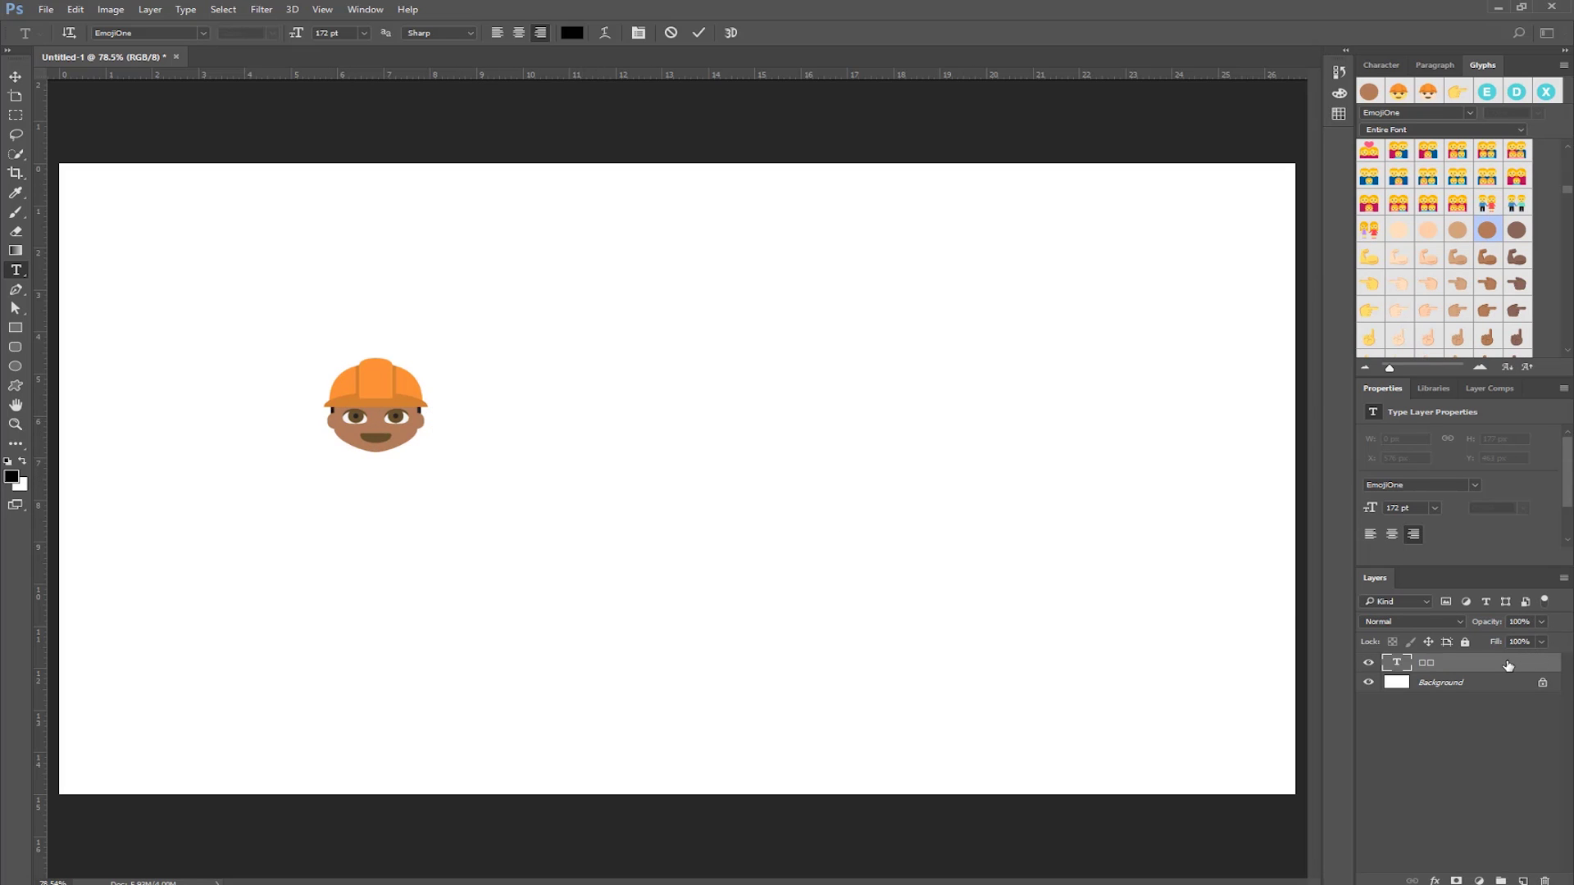
{"action": "right_click", "coordinate": [1508, 666]}
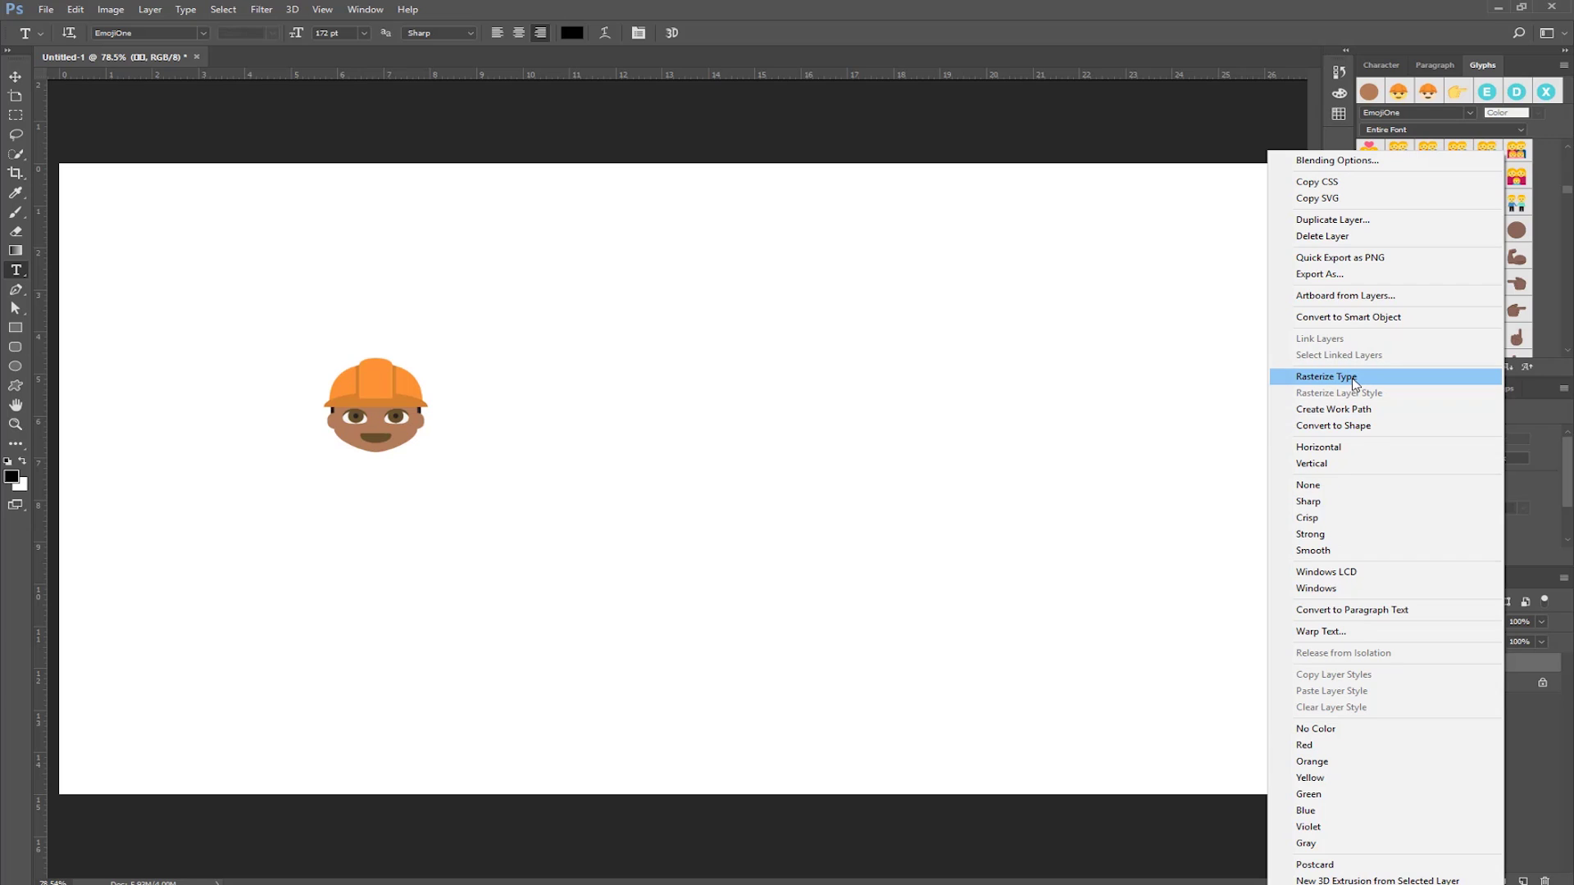
{"action": "left_click", "coordinate": [1345, 431]}
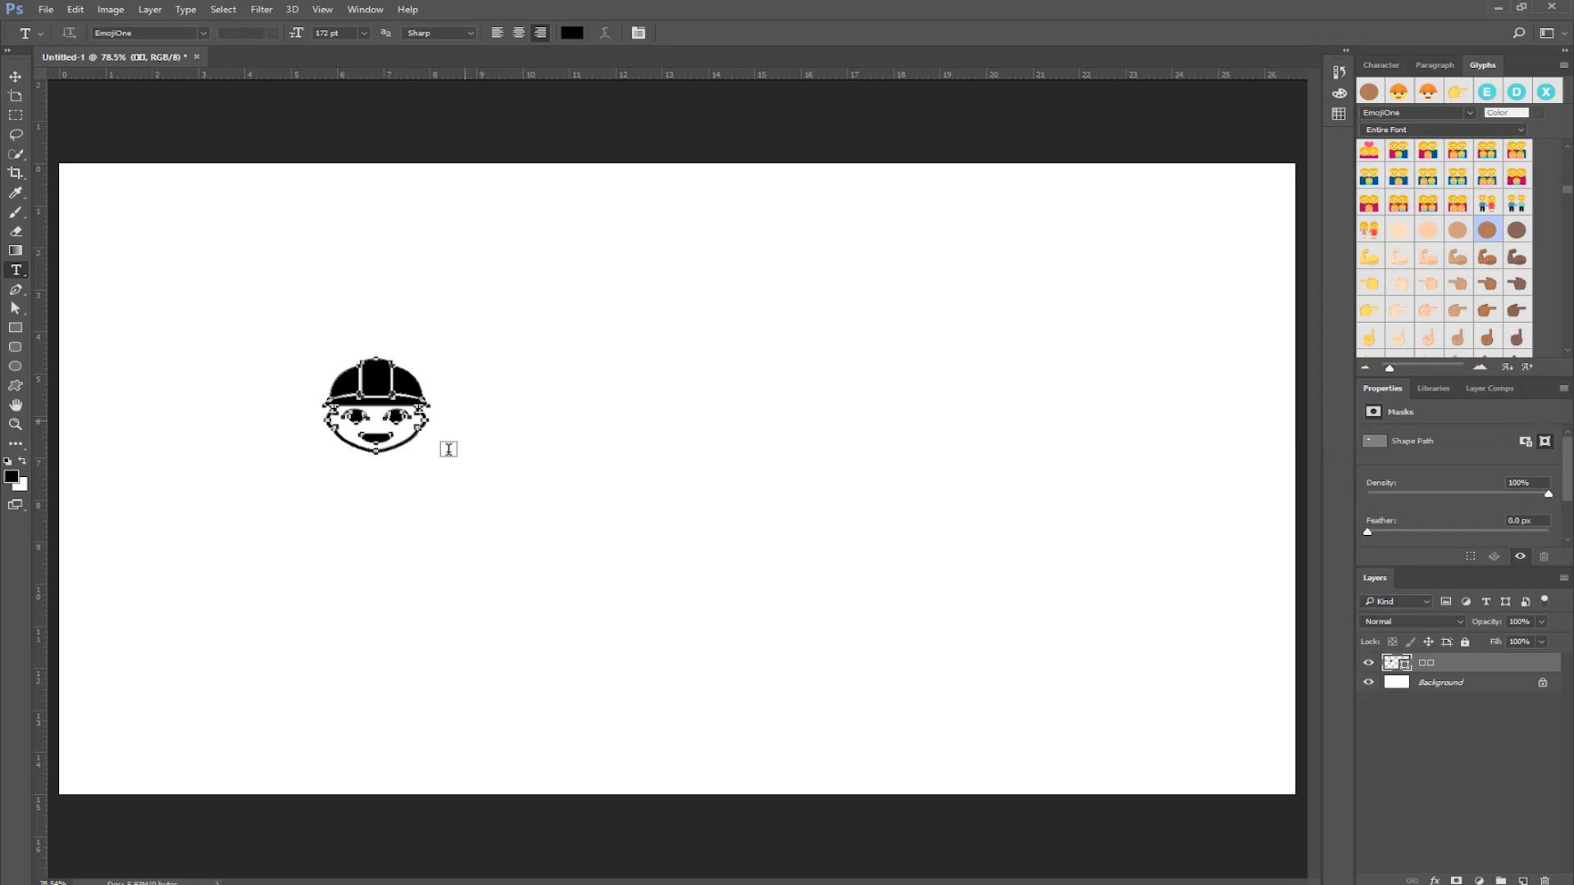
- Drag the helmet's top anchor point upward so the hard hat becomes a tall pointed spike
{"action": "left_click", "coordinate": [15, 309]}
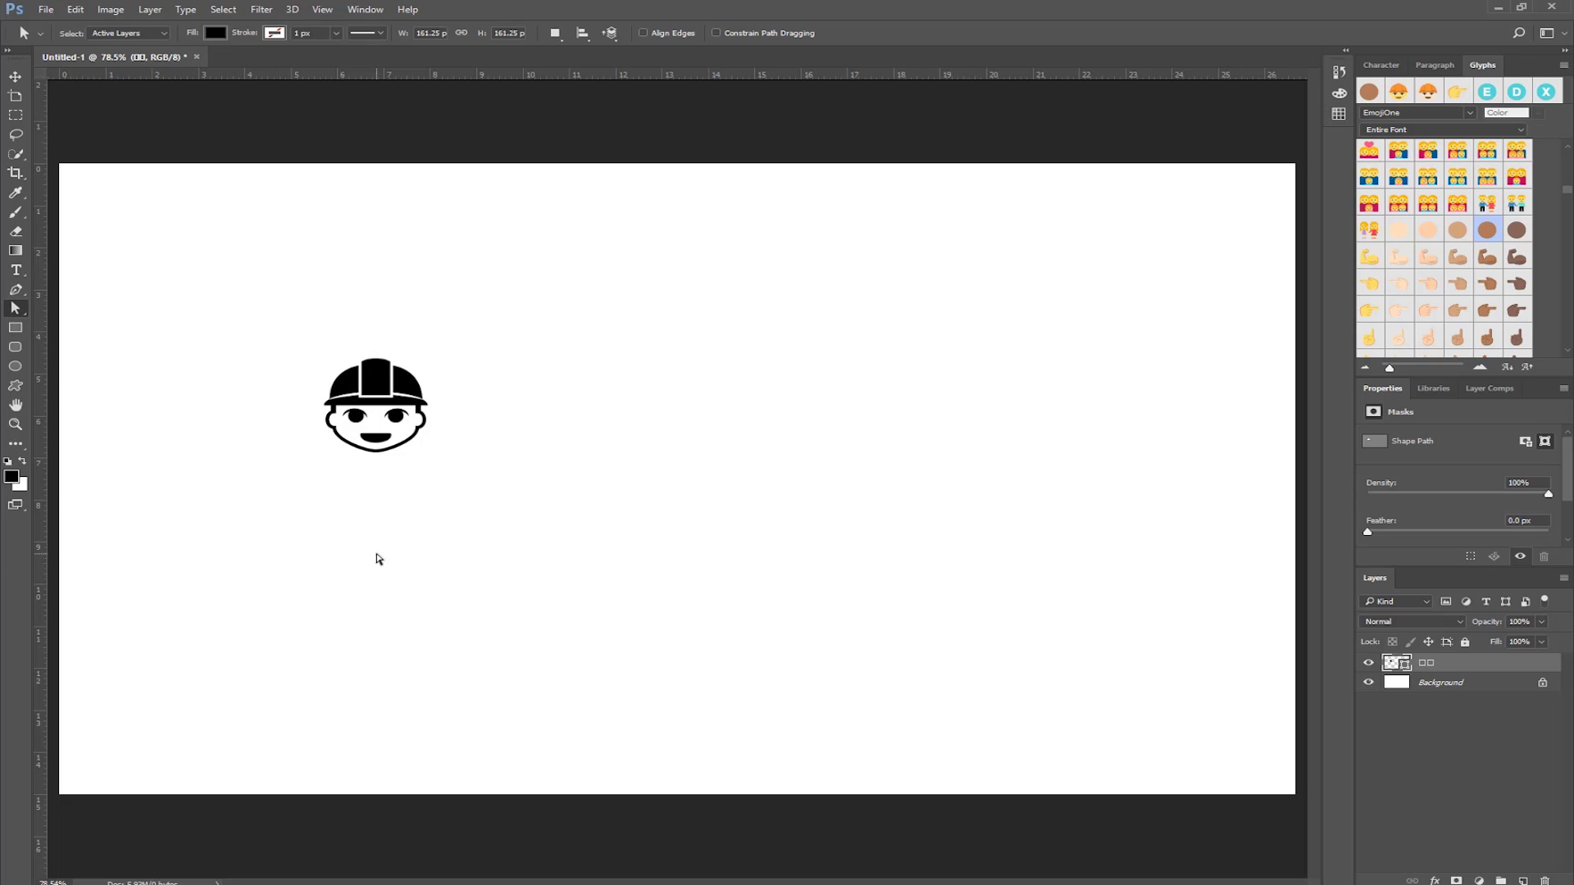
{"action": "left_click", "coordinate": [388, 386]}
{"action": "left_click_drag", "start_coordinate": [379, 359], "coordinate": [379, 285]}
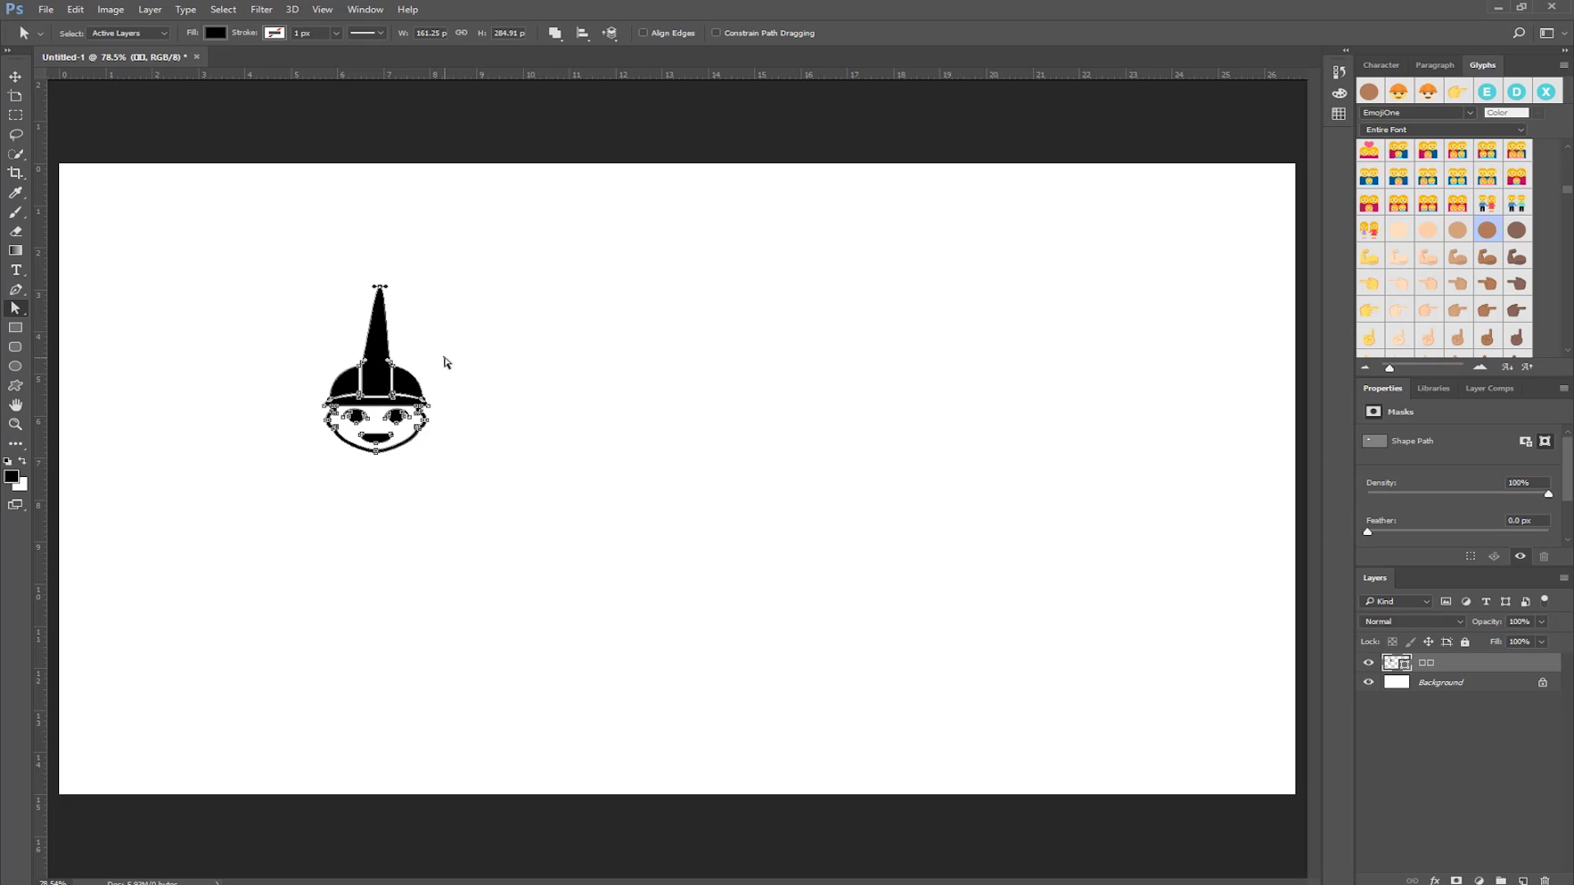
{"action": "left_click", "coordinate": [511, 470]}
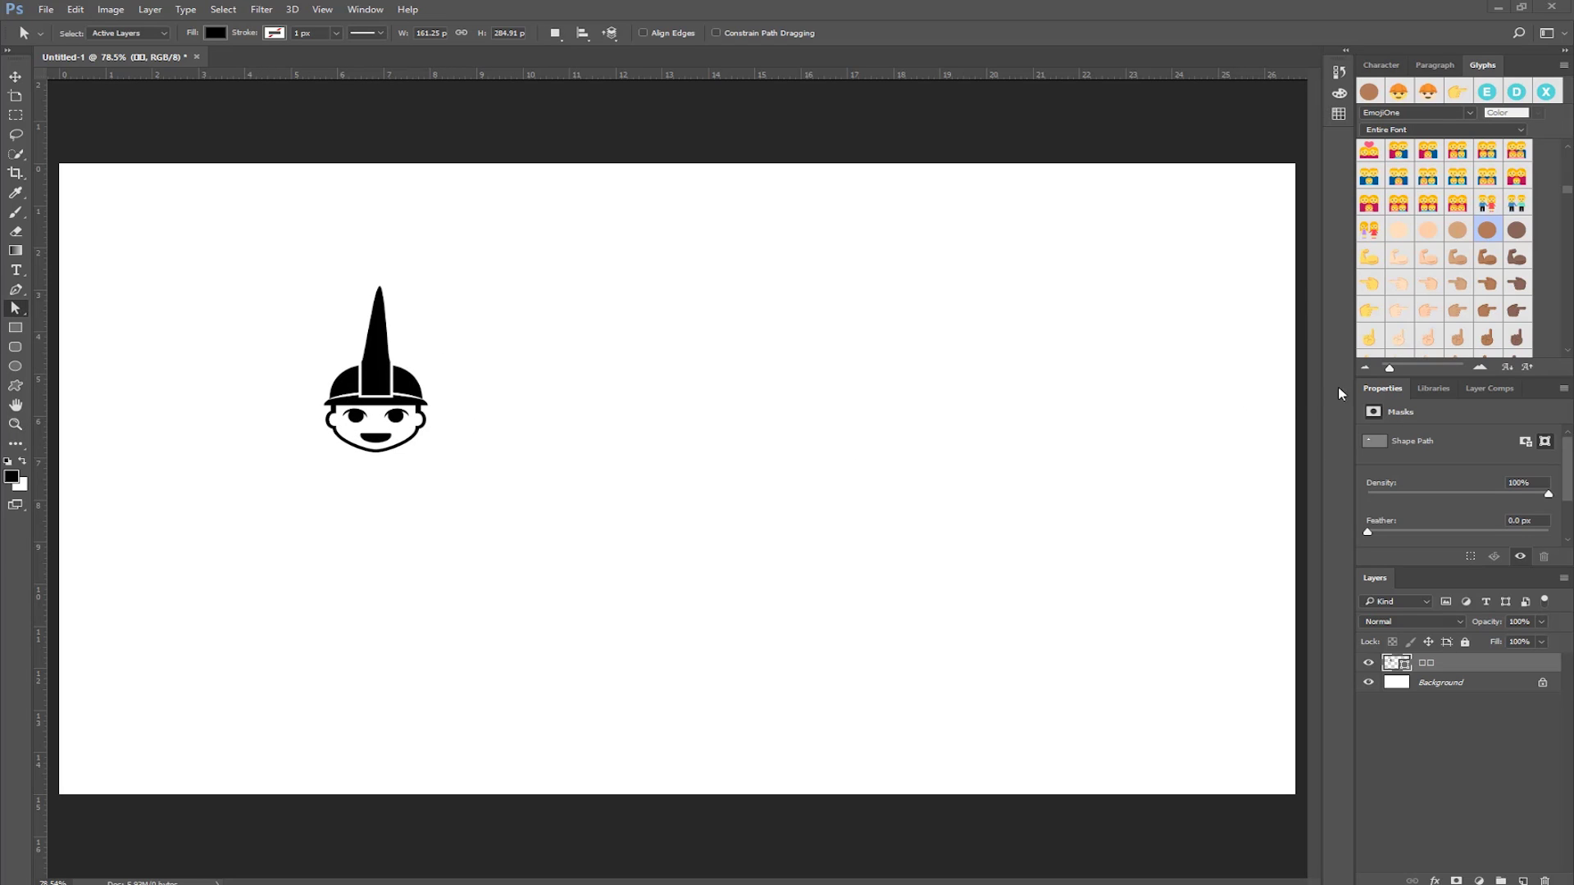